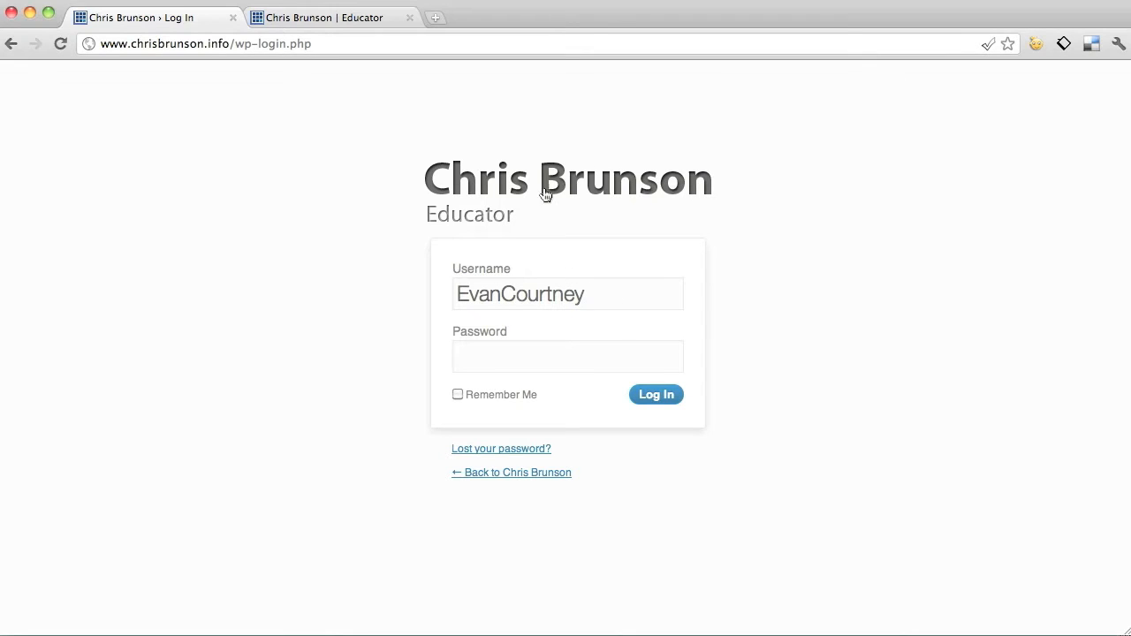
Log in to the WordPress admin with the saved username and the account password, then dismiss the save-password bar.
drag(587, 298, 461, 307)
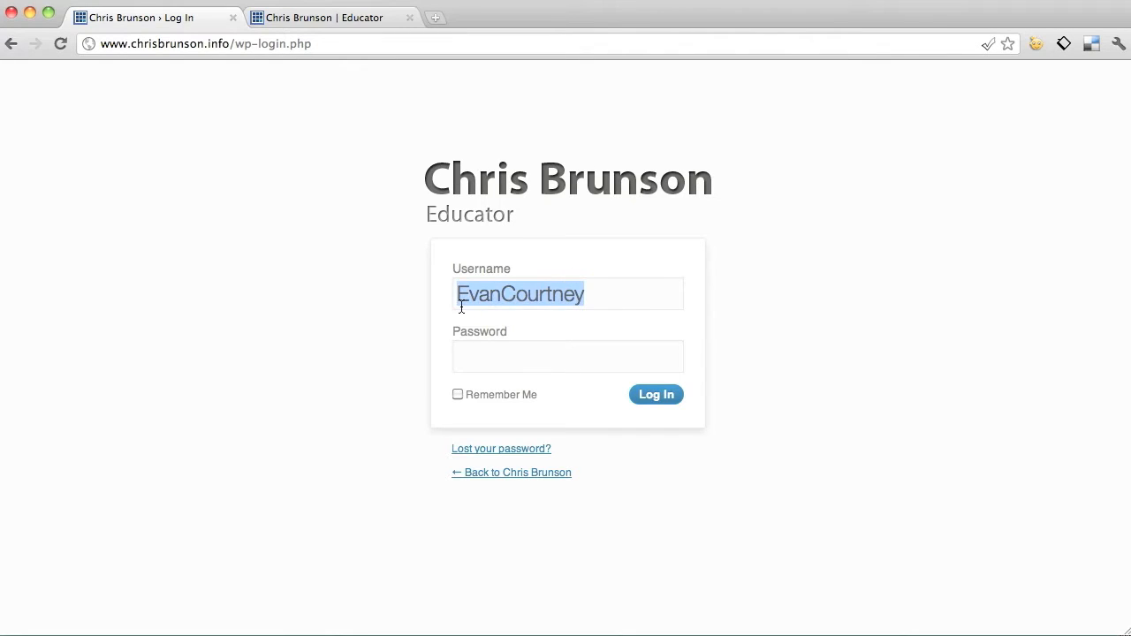
click(635, 303)
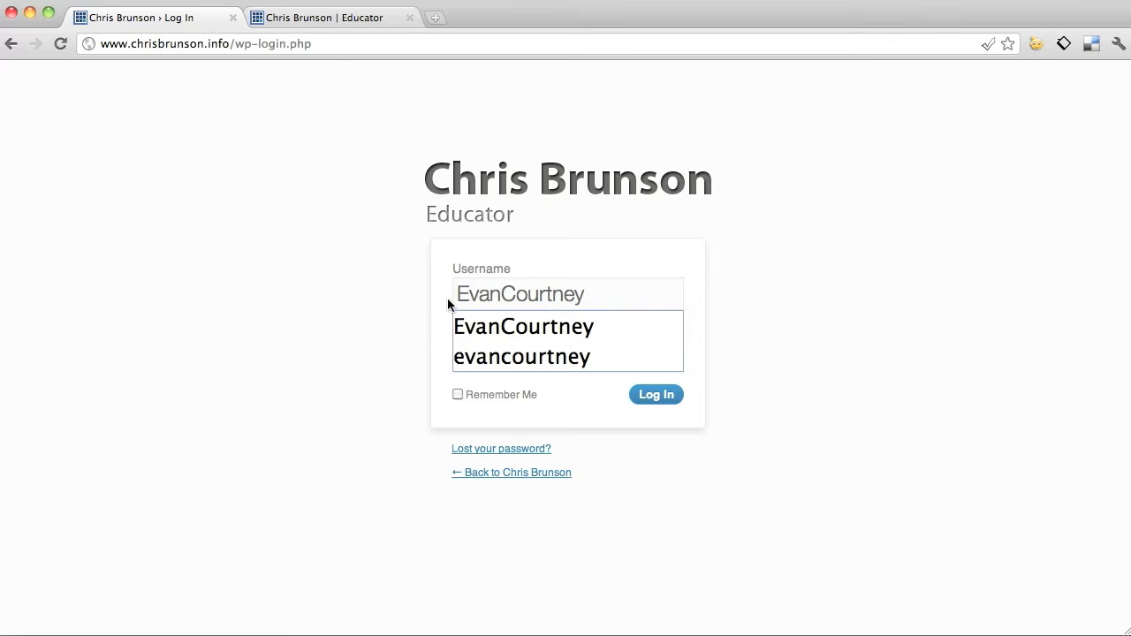
click(730, 279)
text(******)
click(670, 398)
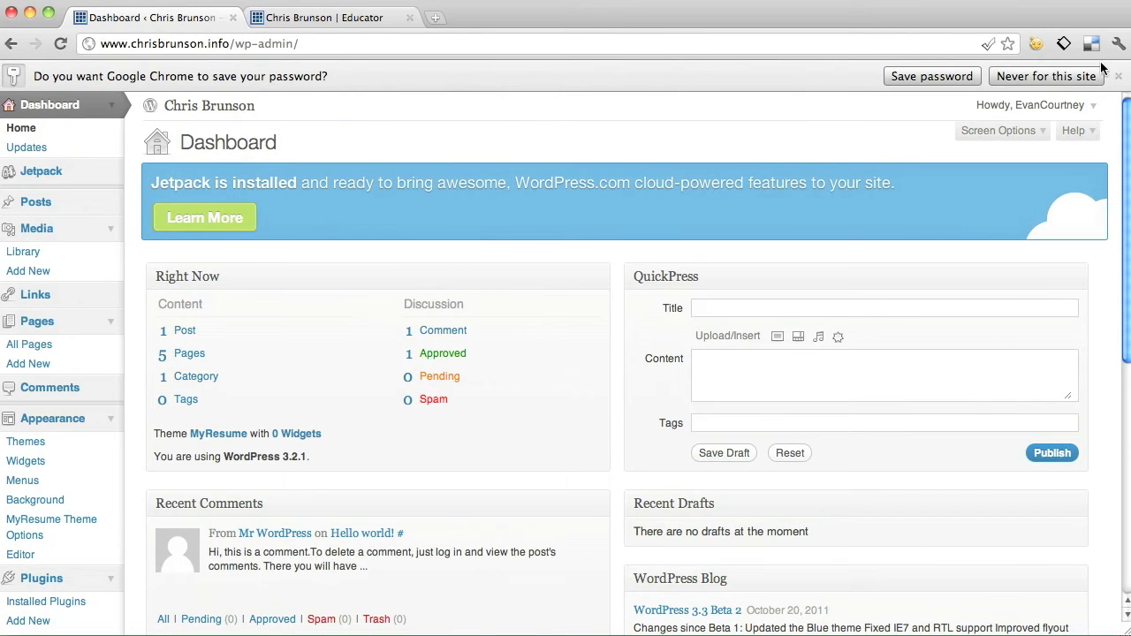
click(1119, 76)
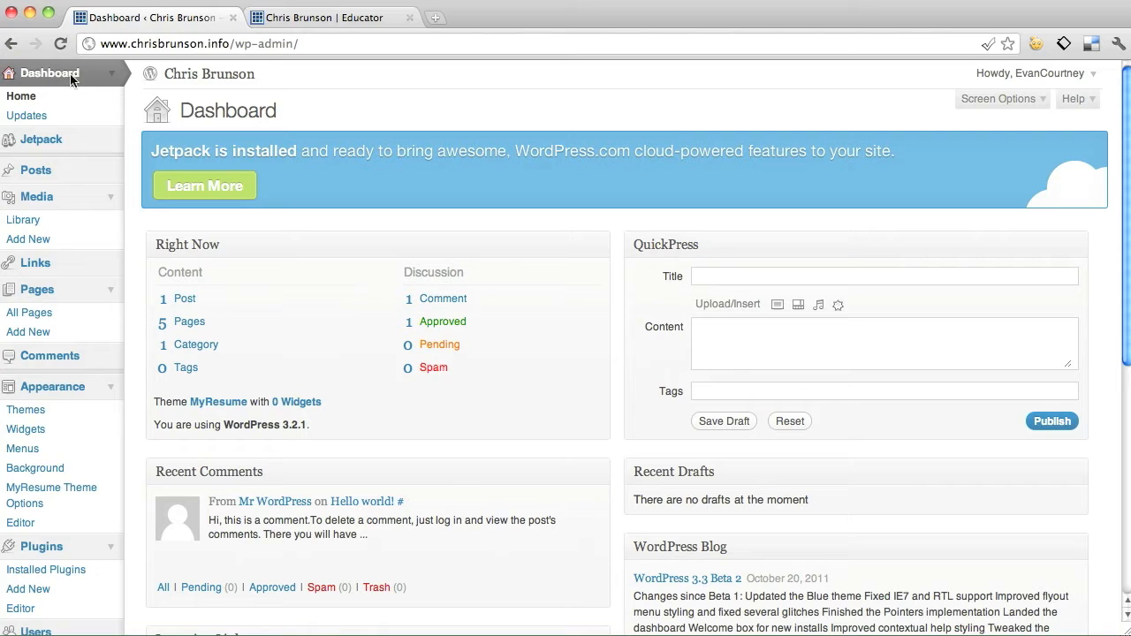
click(321, 21)
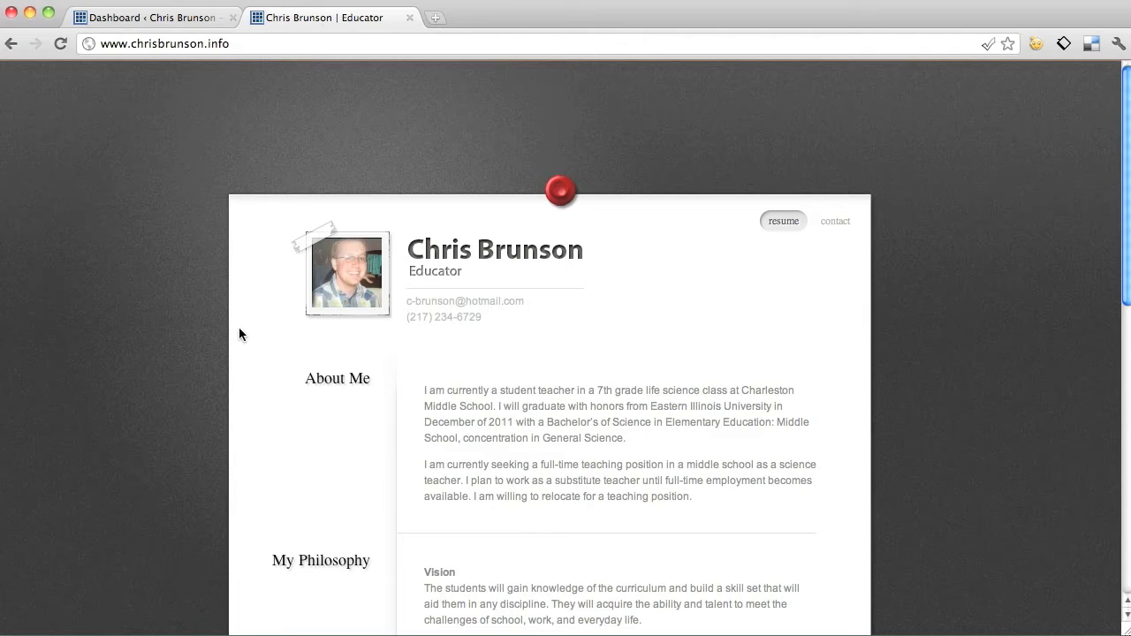
scroll(239, 334, down, 3)
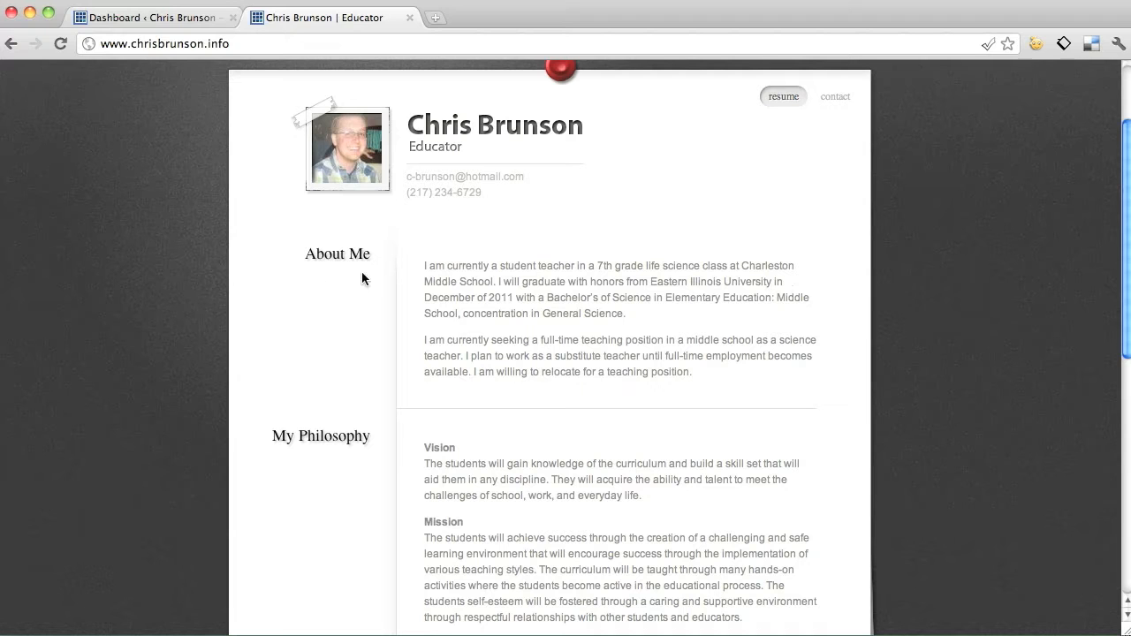
scroll(666, 331, down, 7)
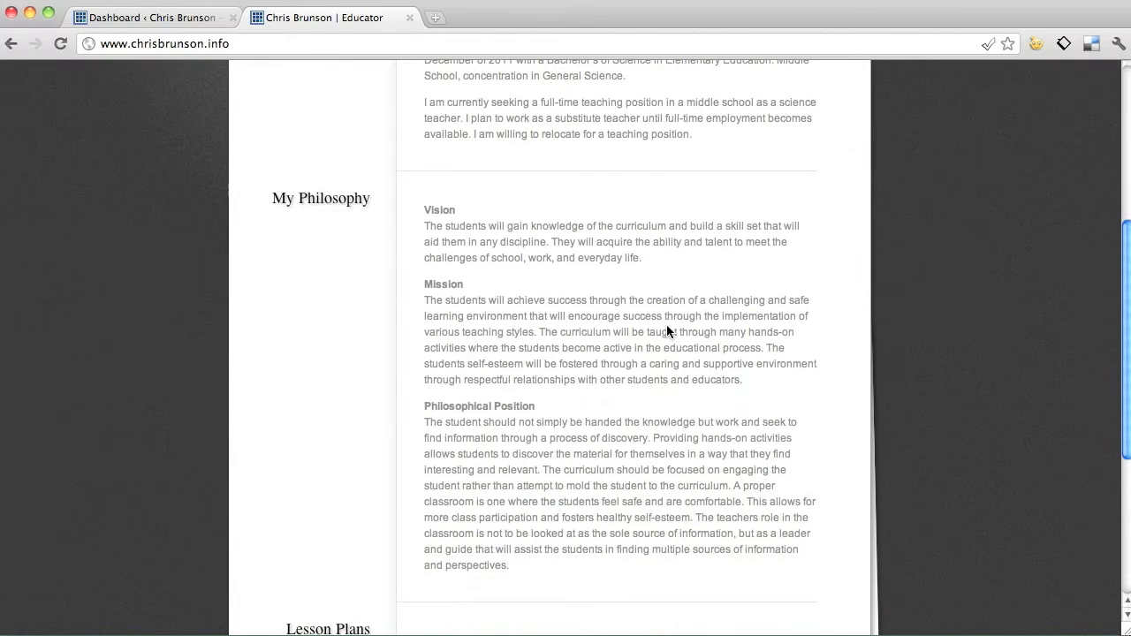
scroll(459, 303, down, 6)
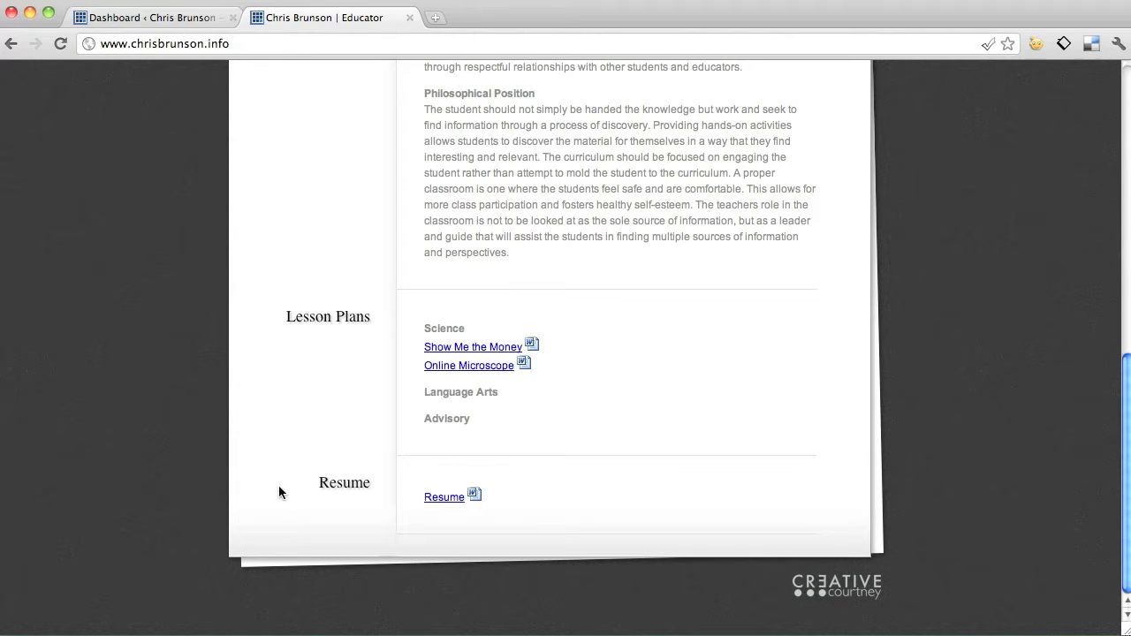
scroll(498, 477, up, 15)
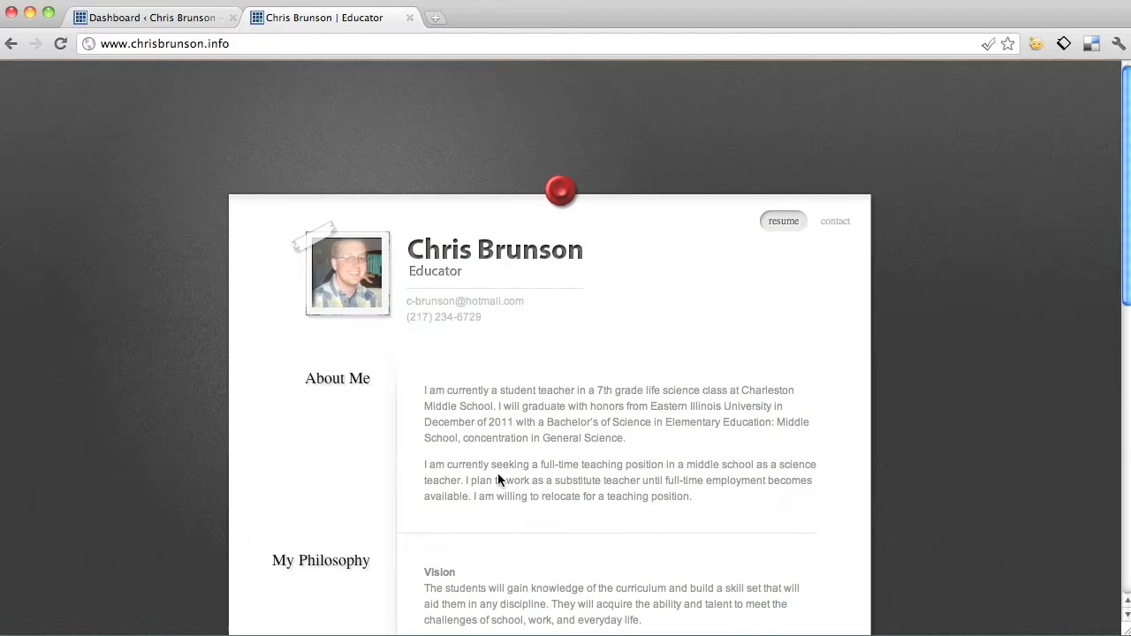
click(837, 232)
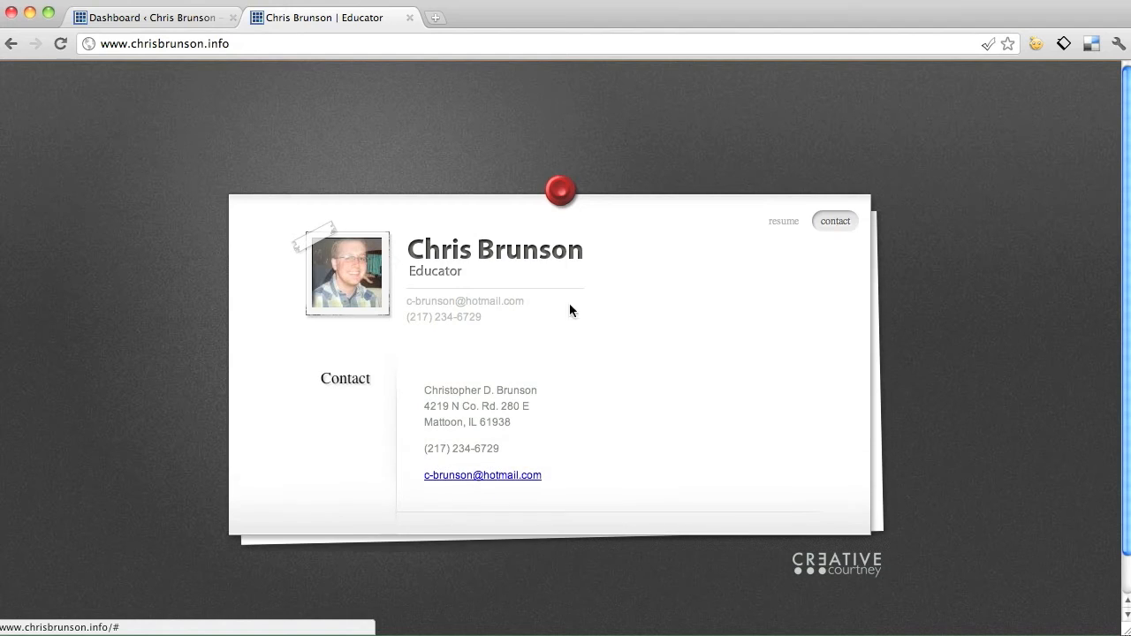
click(789, 223)
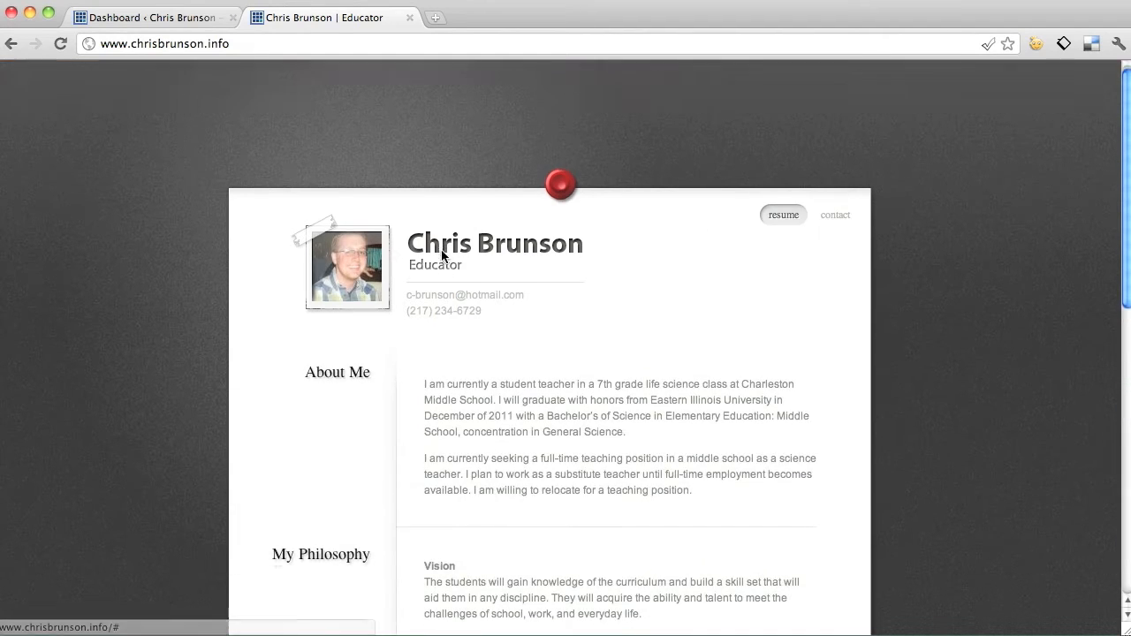
scroll(441, 252, down, 10)
scroll(429, 450, up, 10)
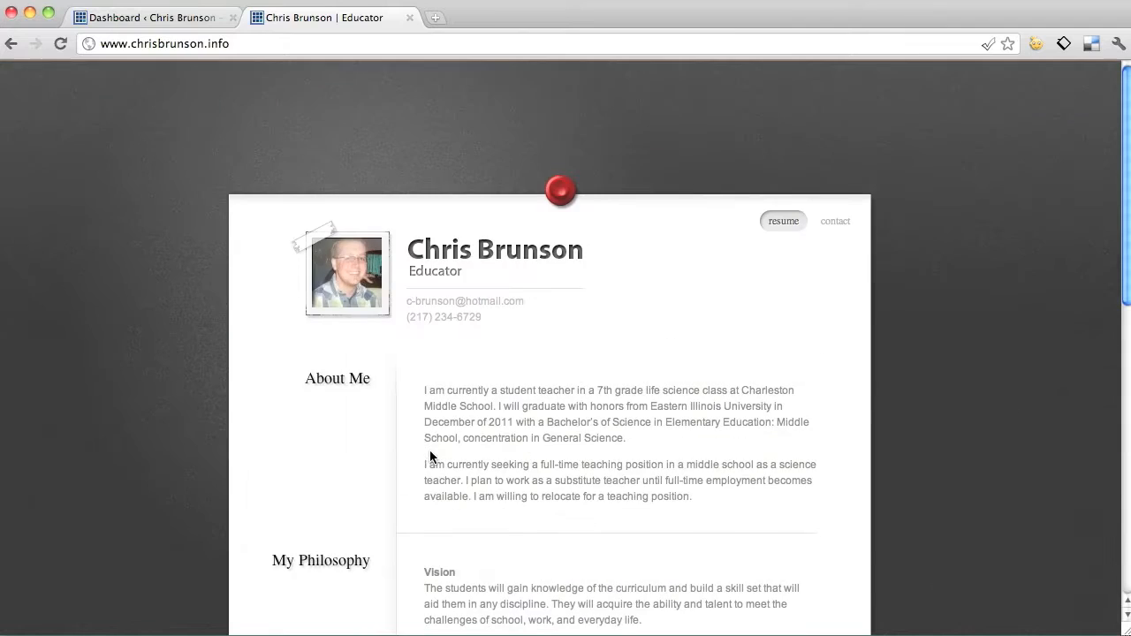
scroll(353, 583, down, 8)
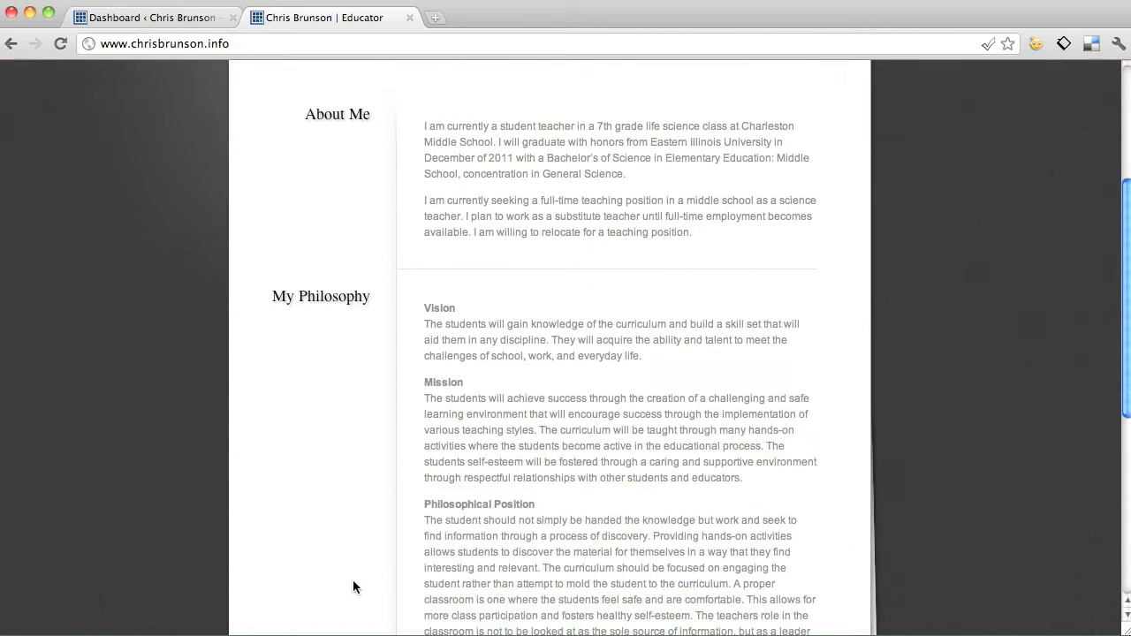
scroll(351, 494, down, 2)
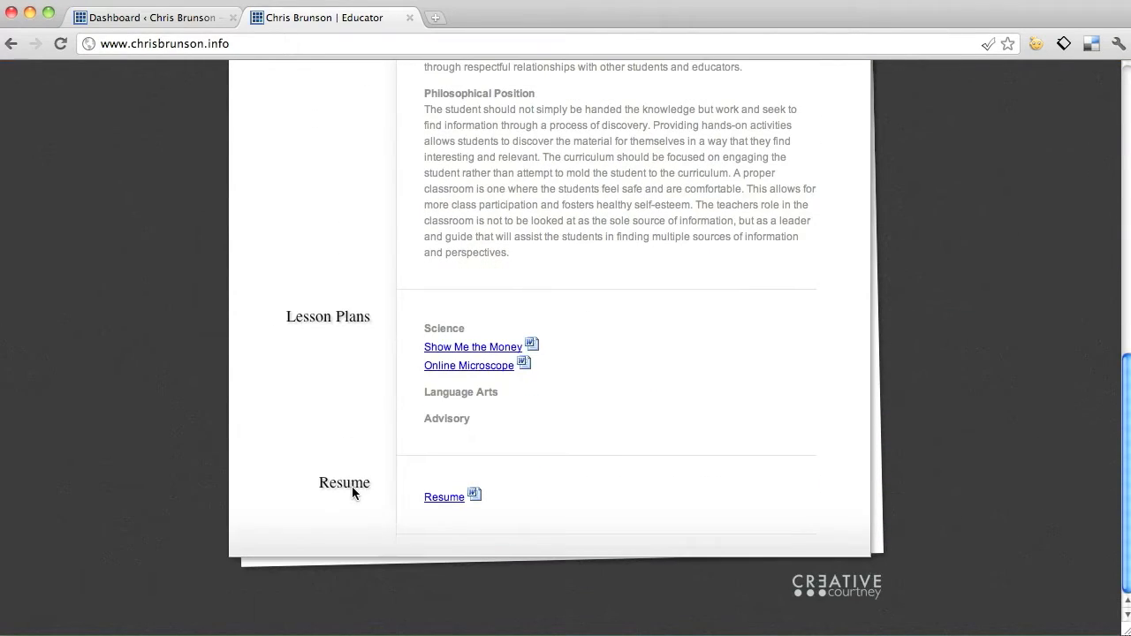
scroll(340, 323, up, 10)
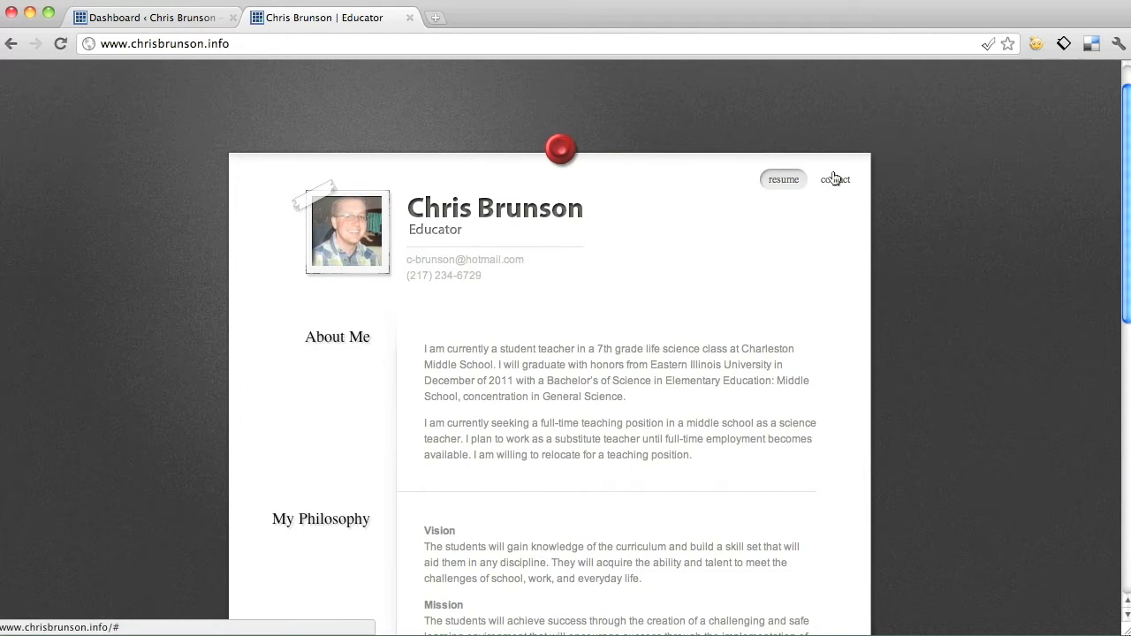
click(835, 179)
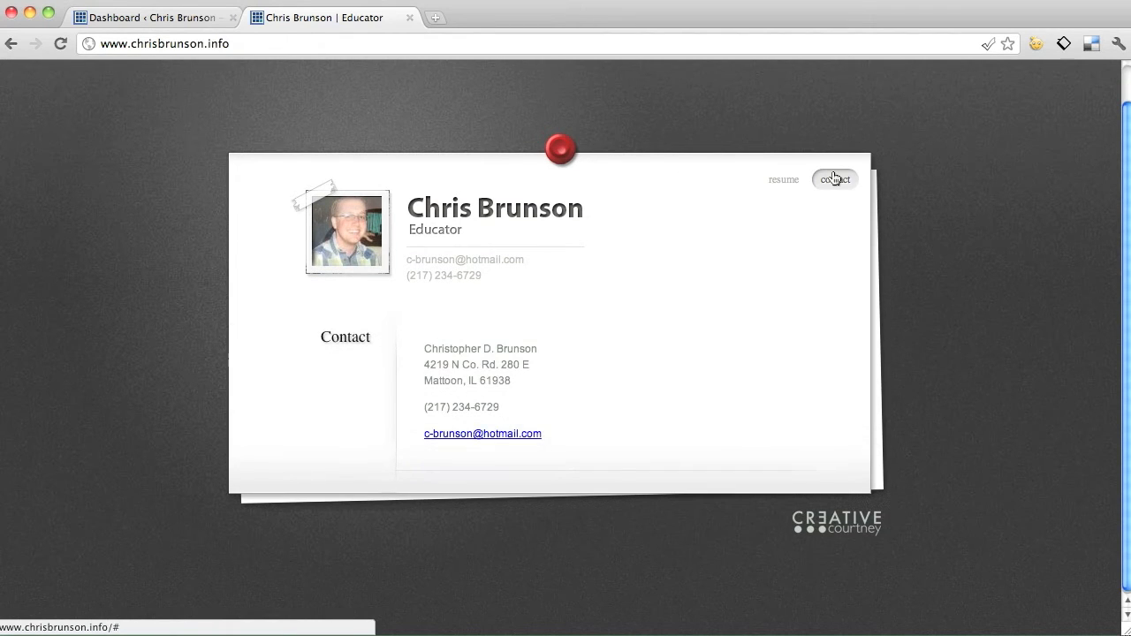
click(783, 181)
click(835, 181)
click(800, 181)
scroll(640, 222, down, 10)
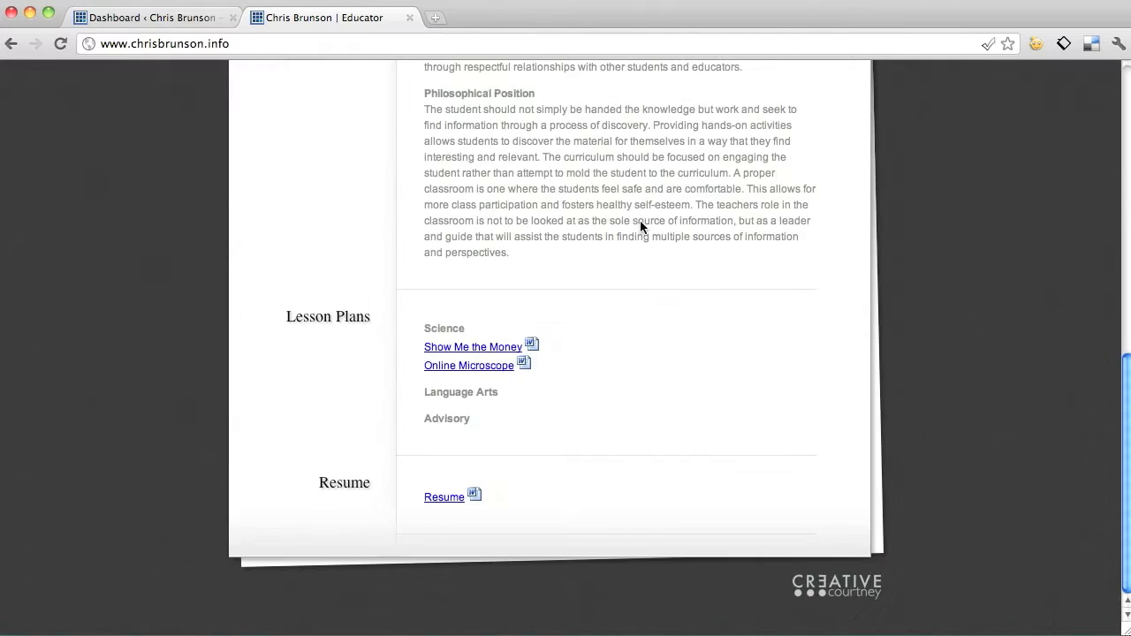
scroll(640, 223, up, 10)
click(178, 20)
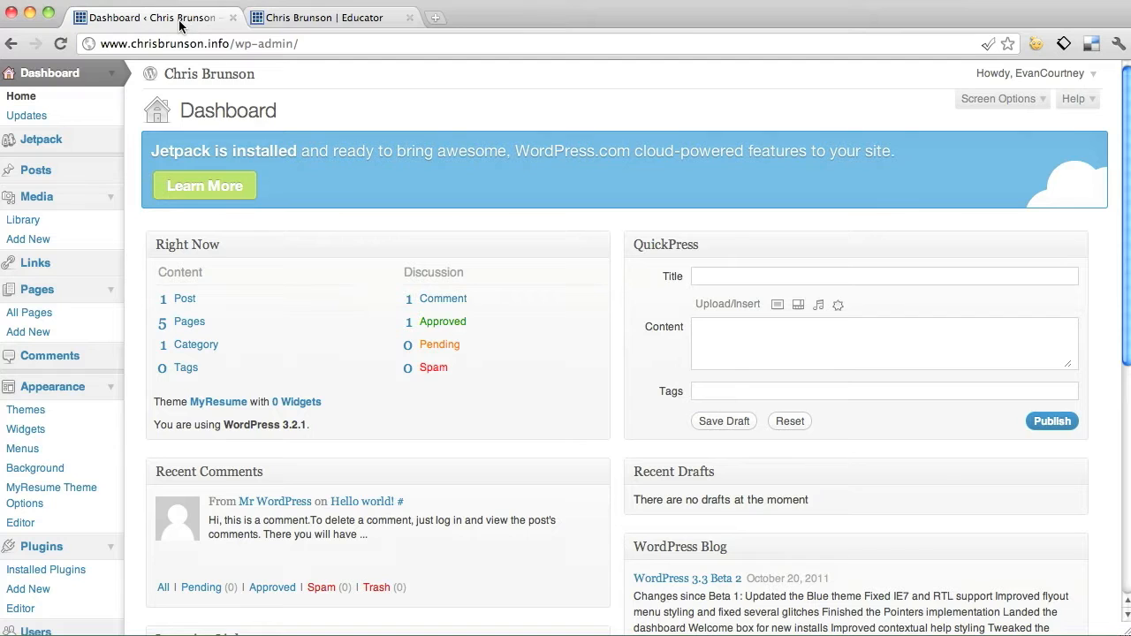
Trash the Test draft page from the Pages list and start a new page.
click(28, 287)
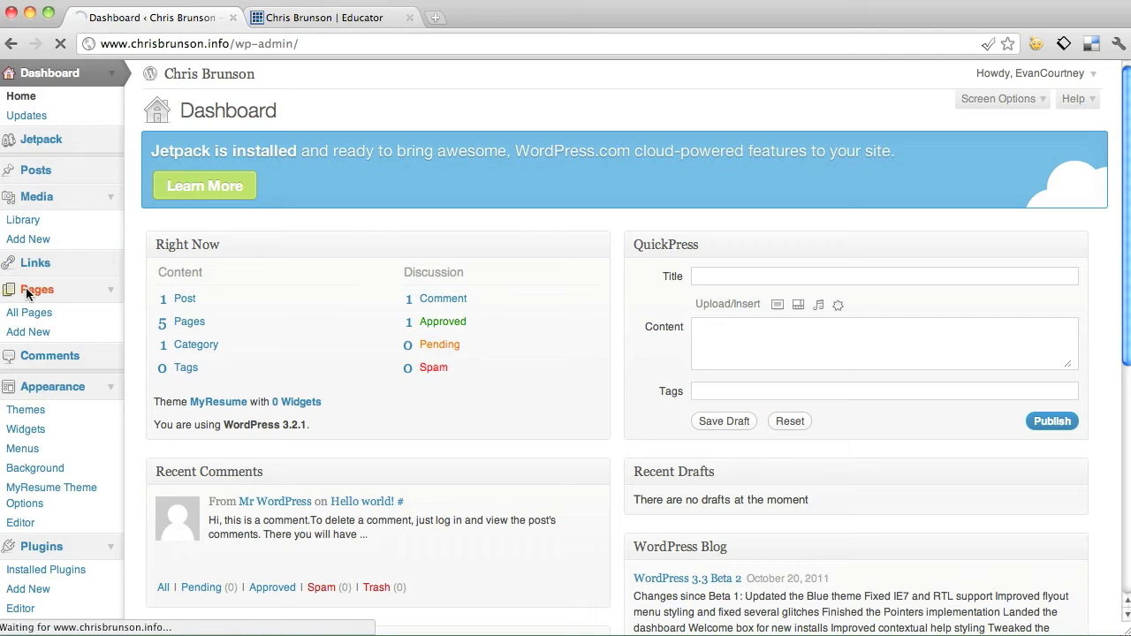
scroll(356, 371, down, 2)
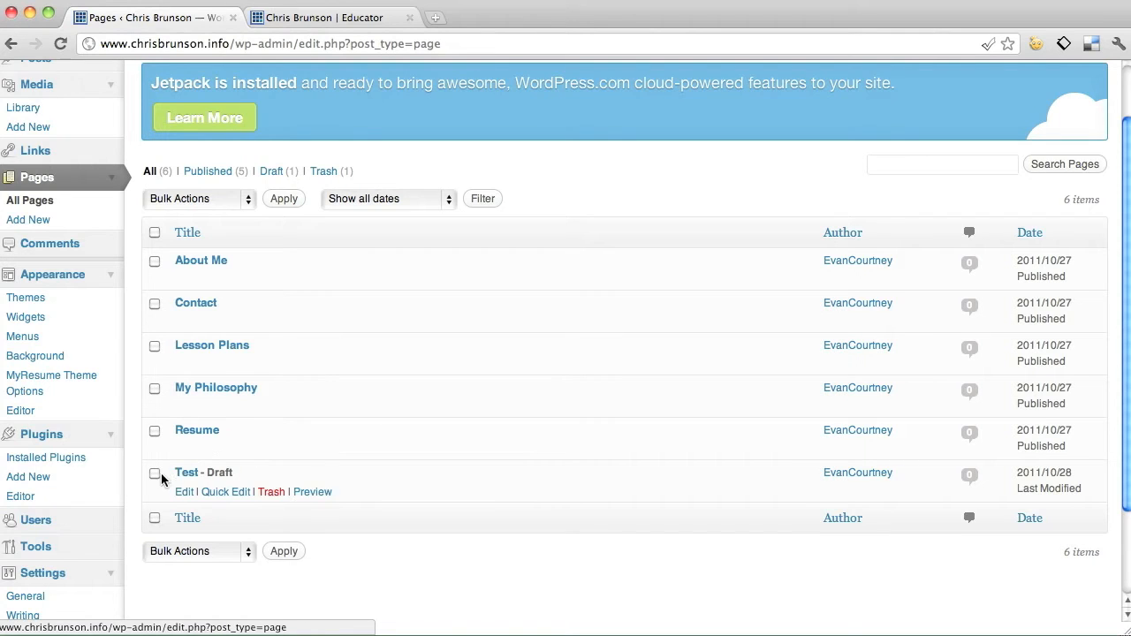
click(275, 492)
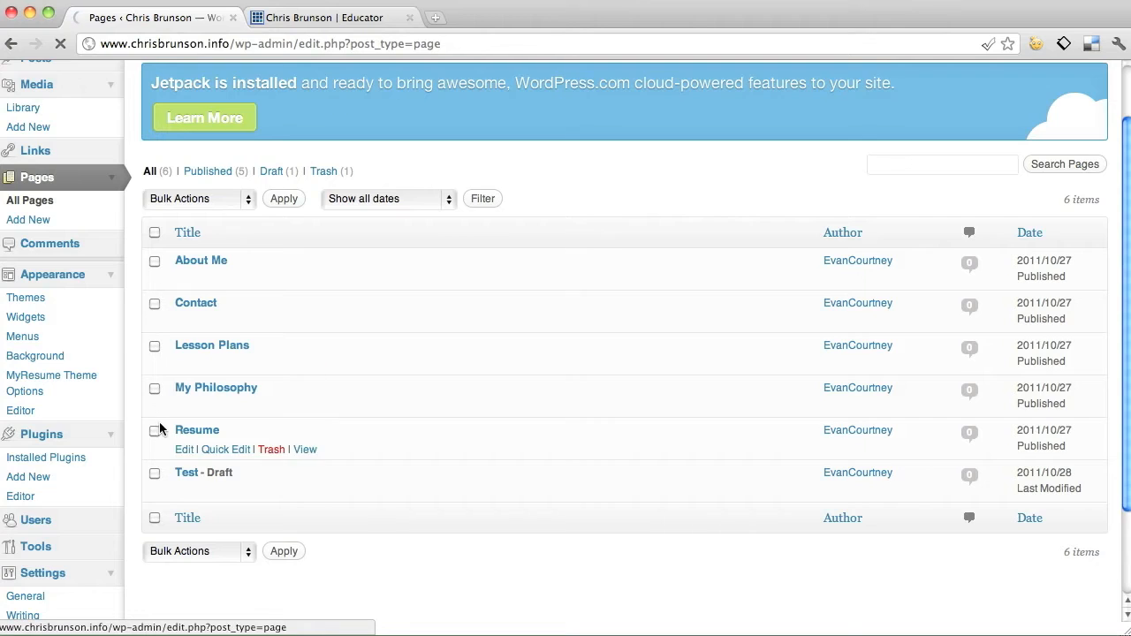
scroll(368, 227, down, 3)
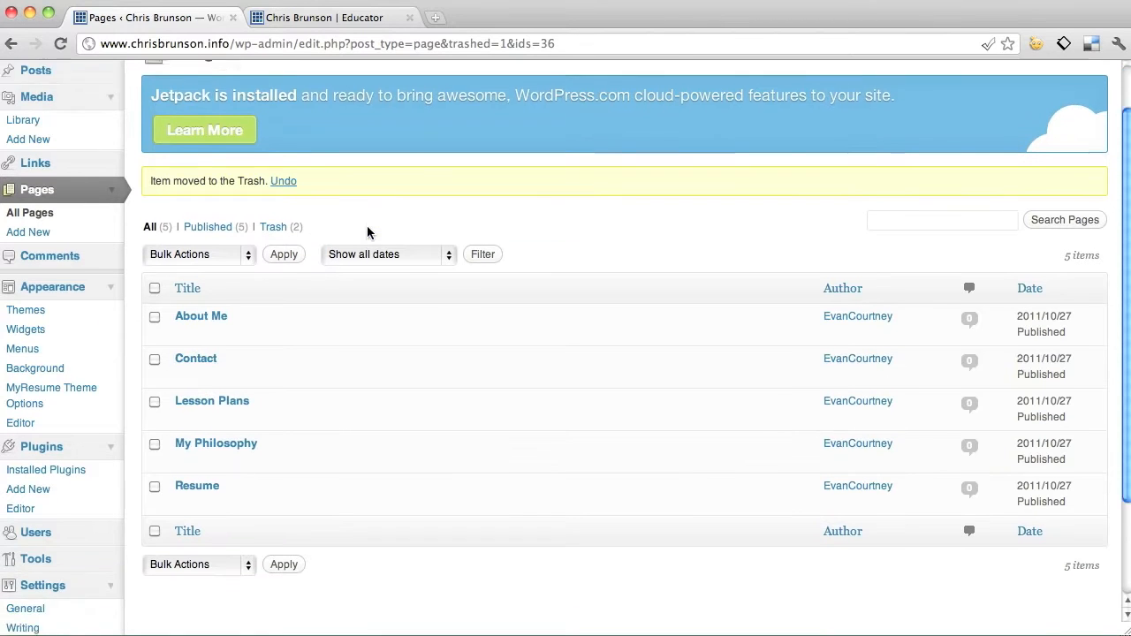
scroll(367, 227, up, 2)
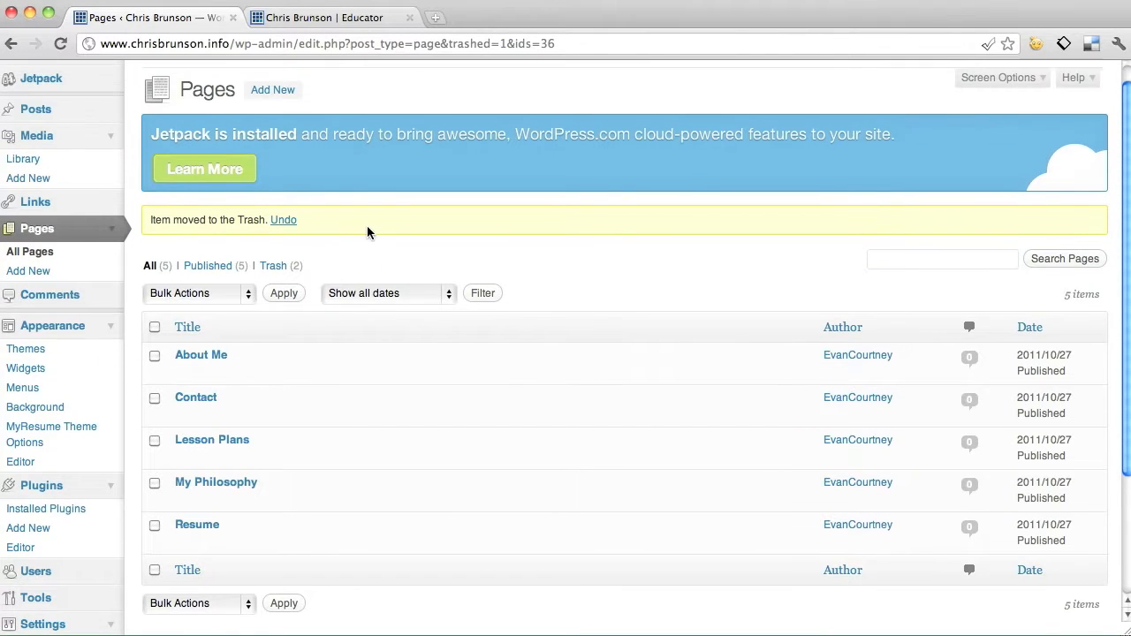
click(28, 274)
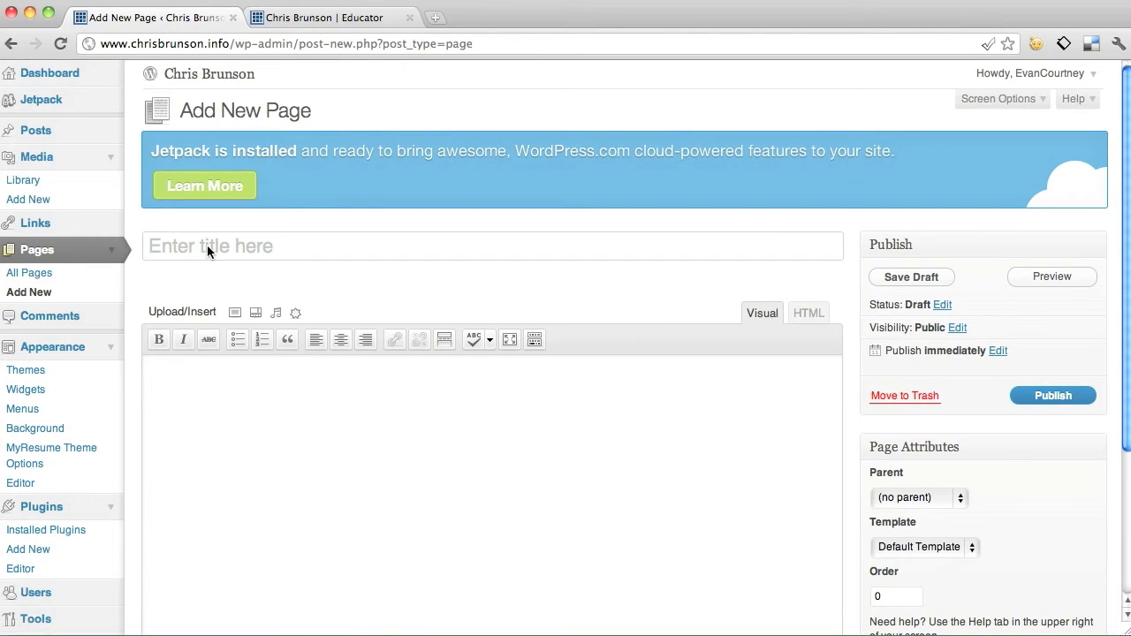
Title the new page 'Test' with body text 'Add your content. This is what I want on the website.'.
text(Test)
click(202, 383)
scroll(609, 453, down, 3)
text(Ad)
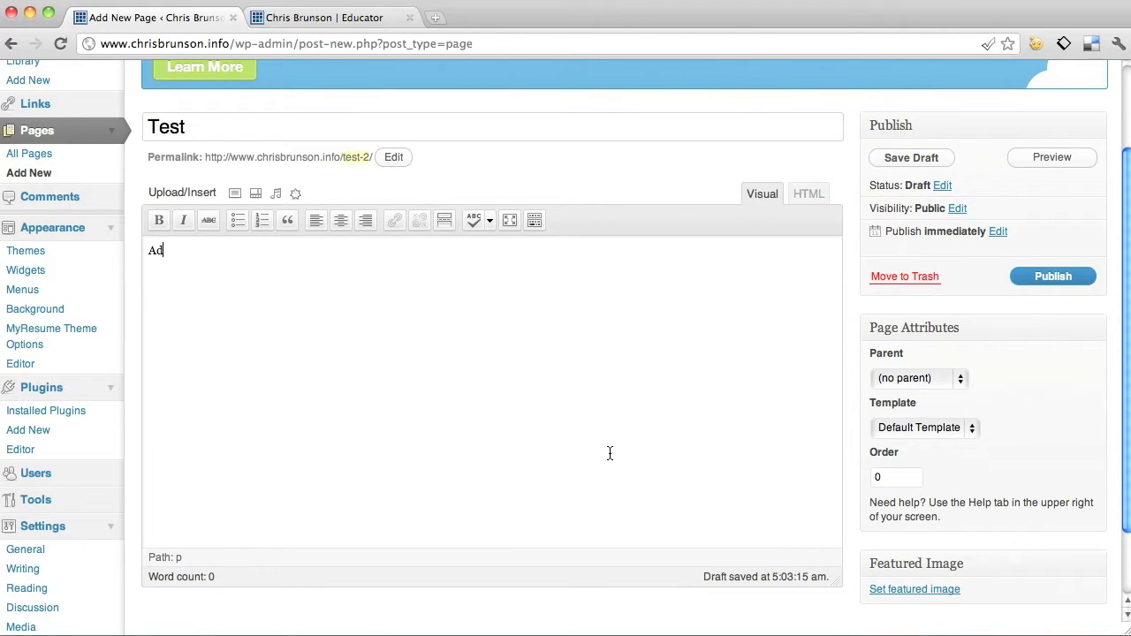
text(d your content. This is what I )
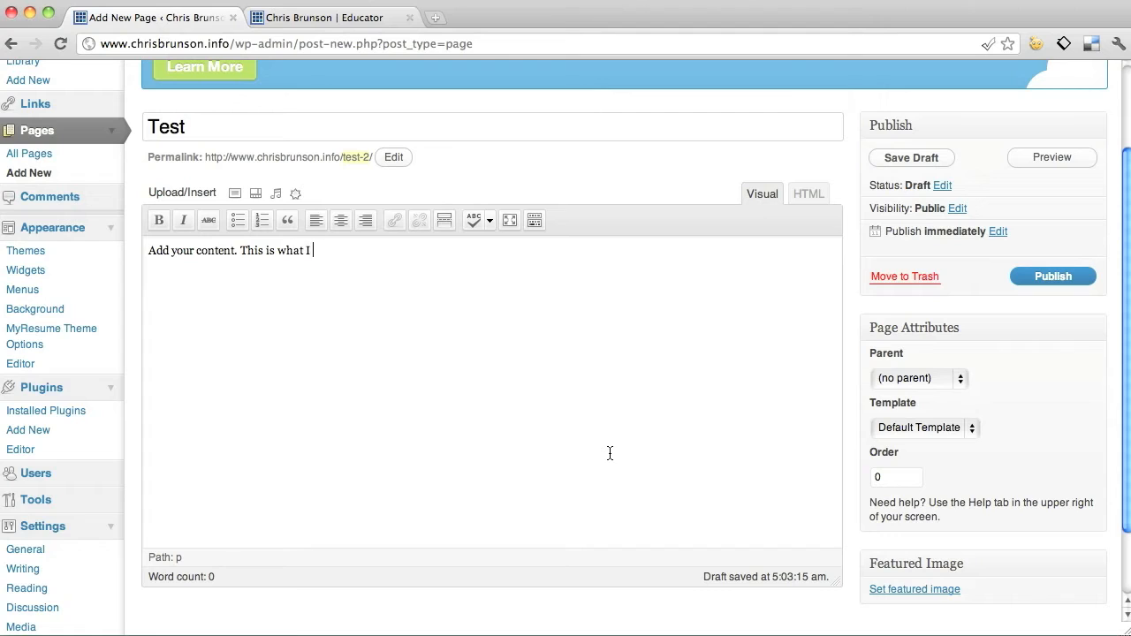
text(want on the website.)
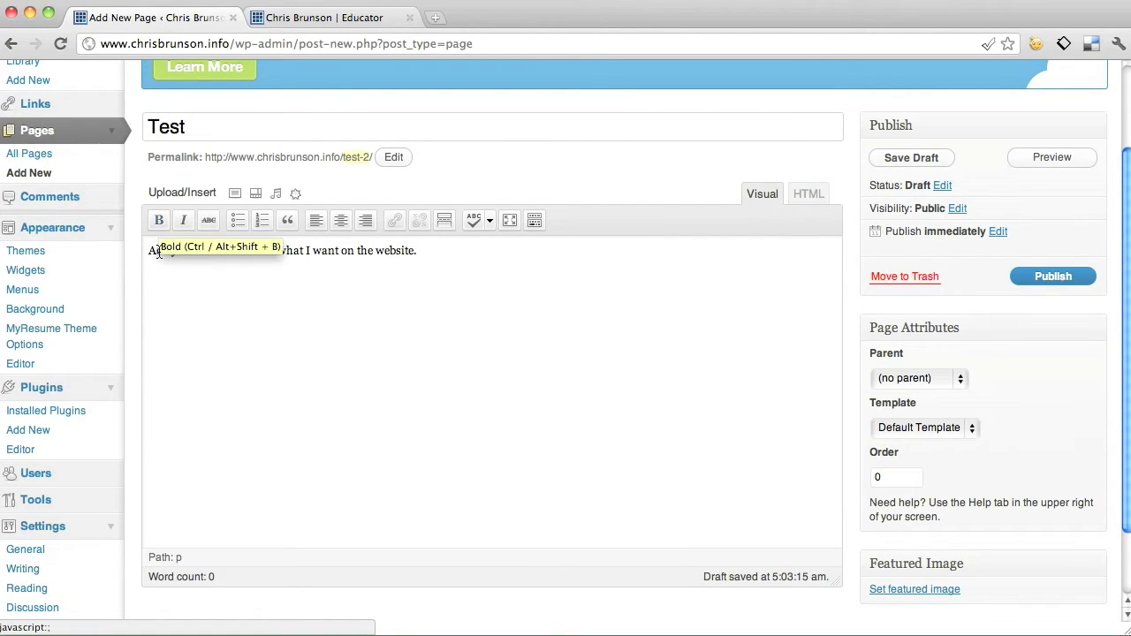
Make the word 'content' bold in the sentence.
drag(197, 255, 237, 253)
click(160, 221)
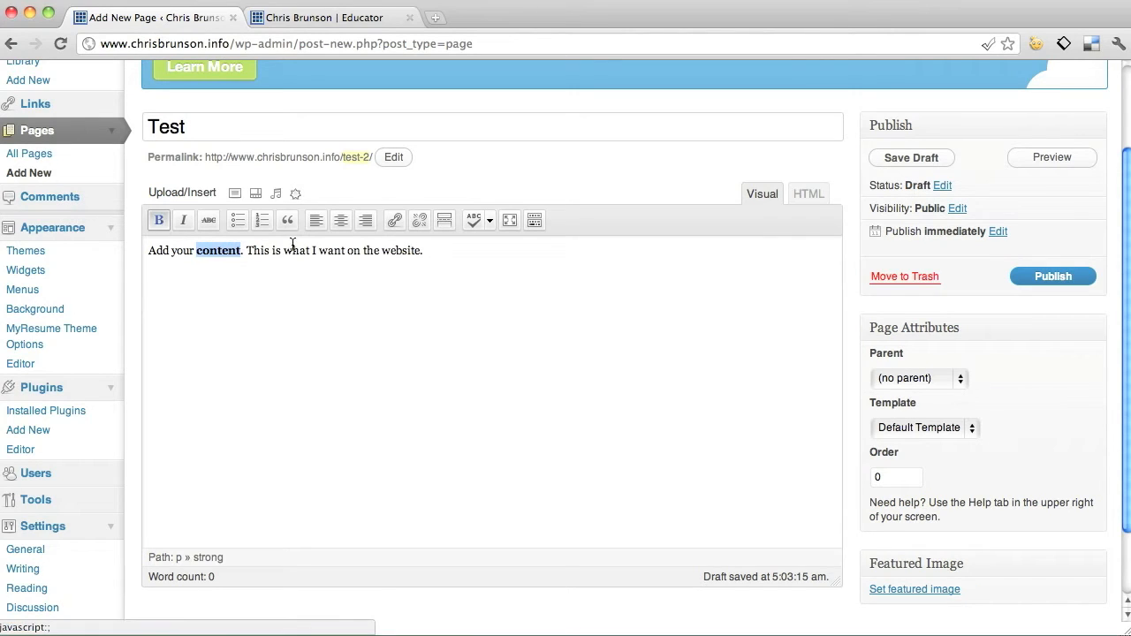
click(291, 250)
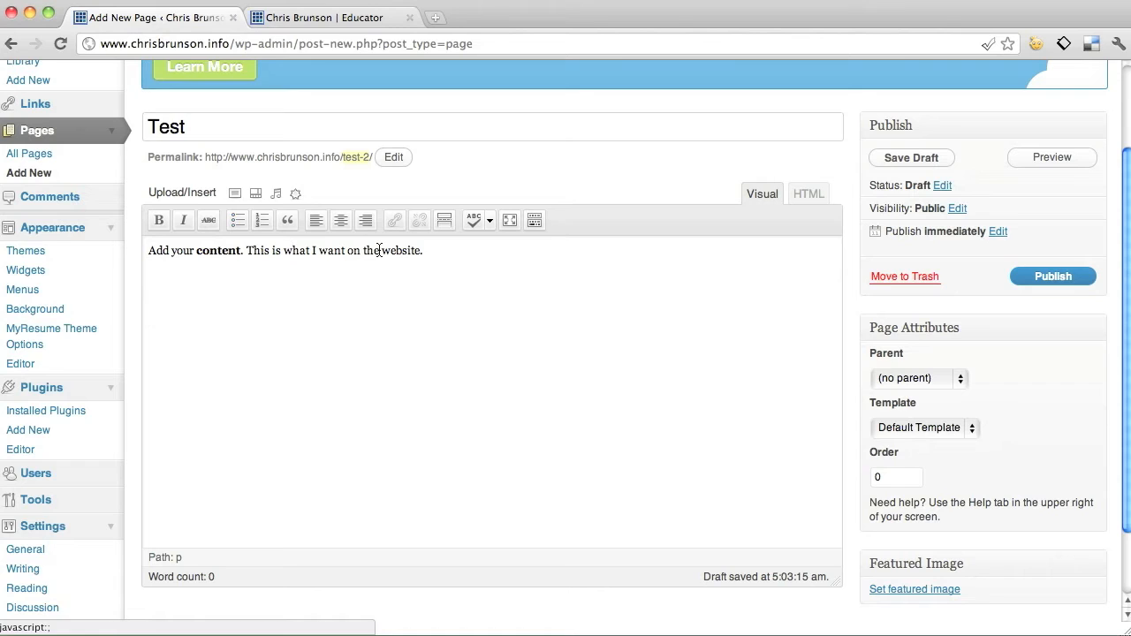
drag(384, 252, 424, 252)
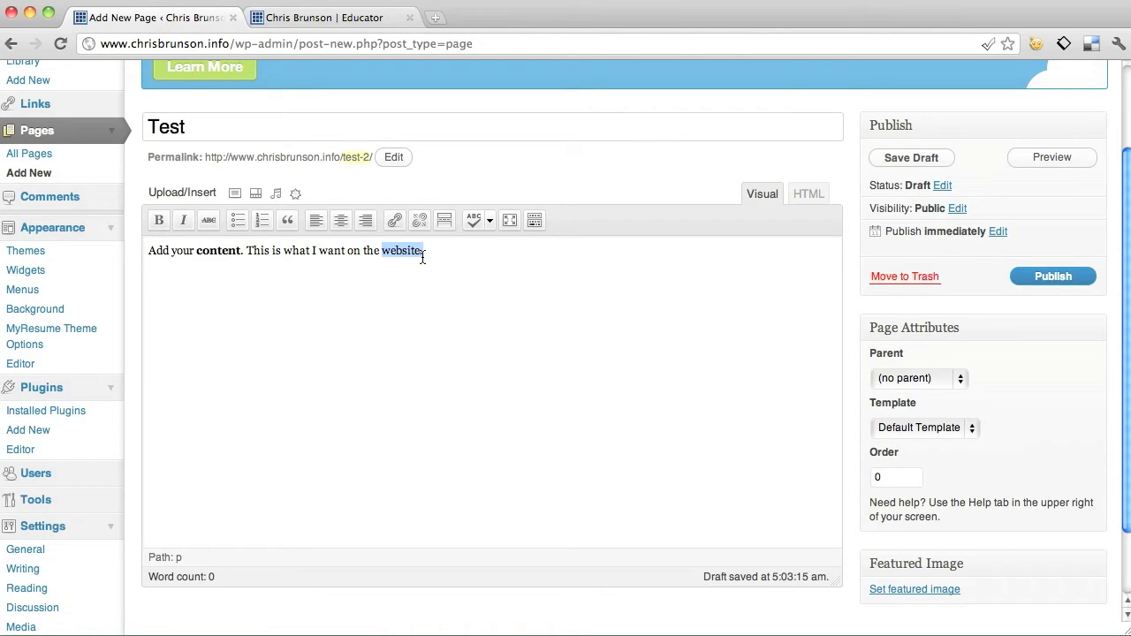
Link the word 'website.' to the site's Lesson Plans page.
click(393, 220)
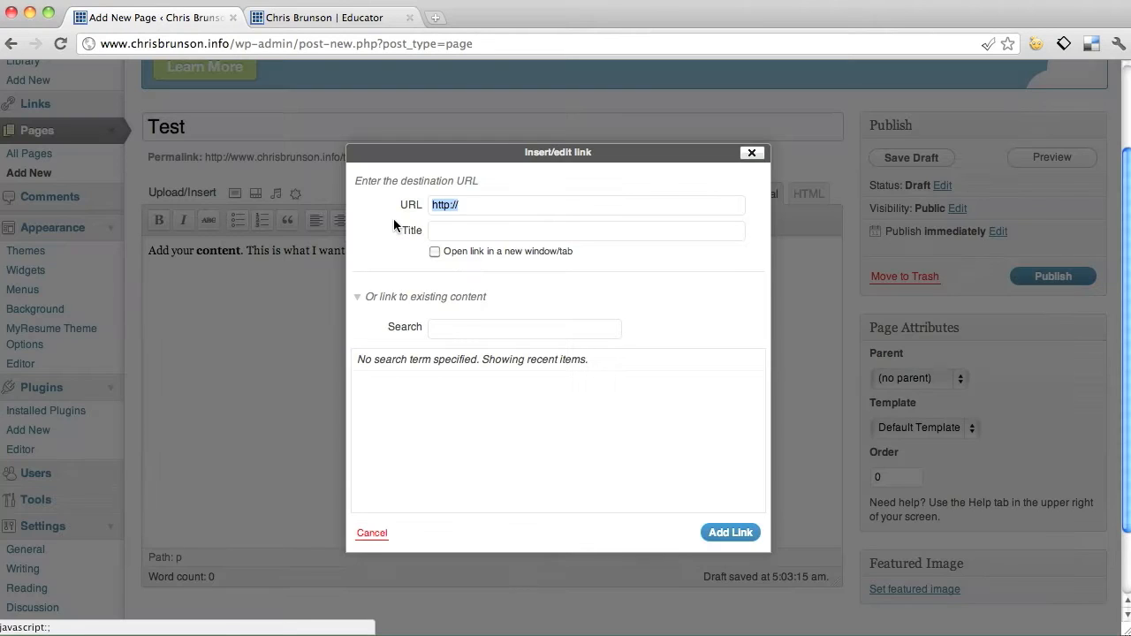
click(483, 206)
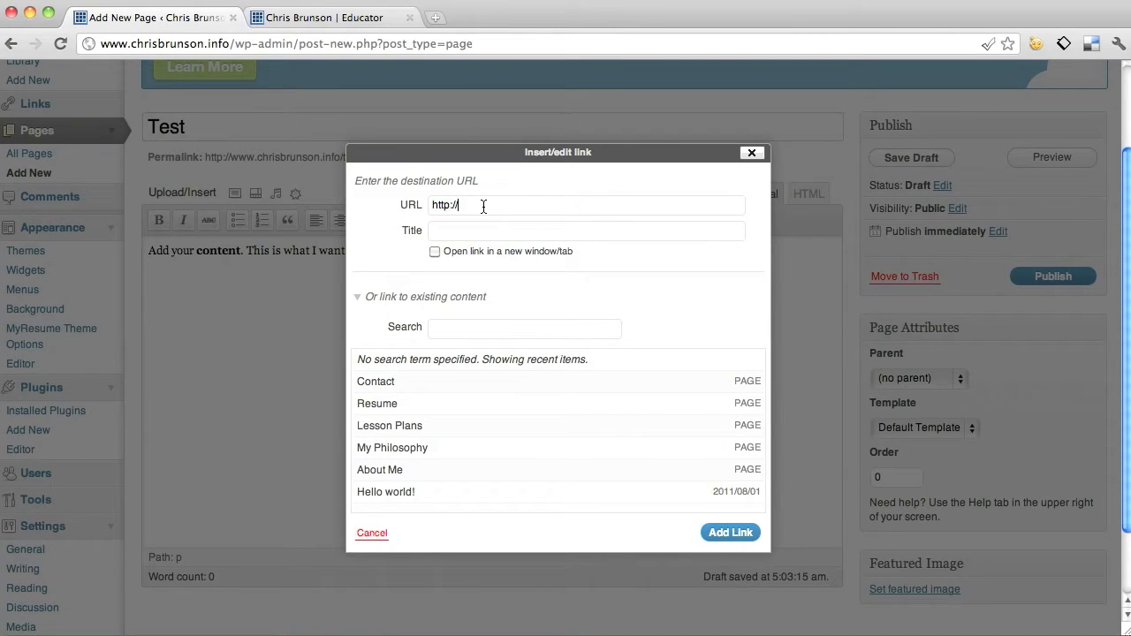
text(www.google.com)
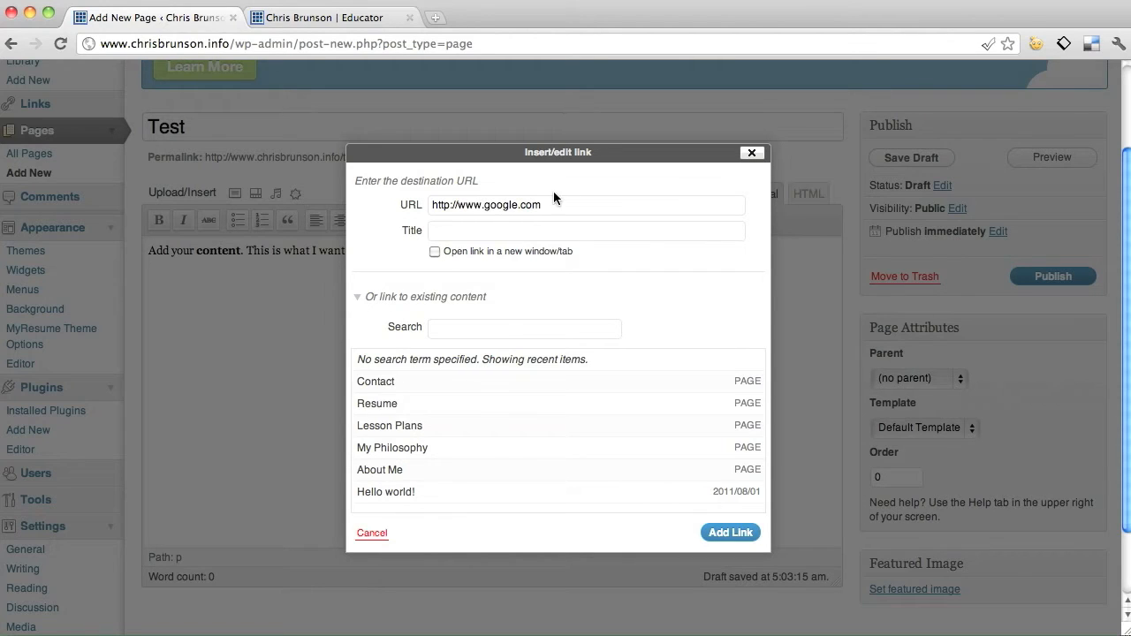
click(403, 431)
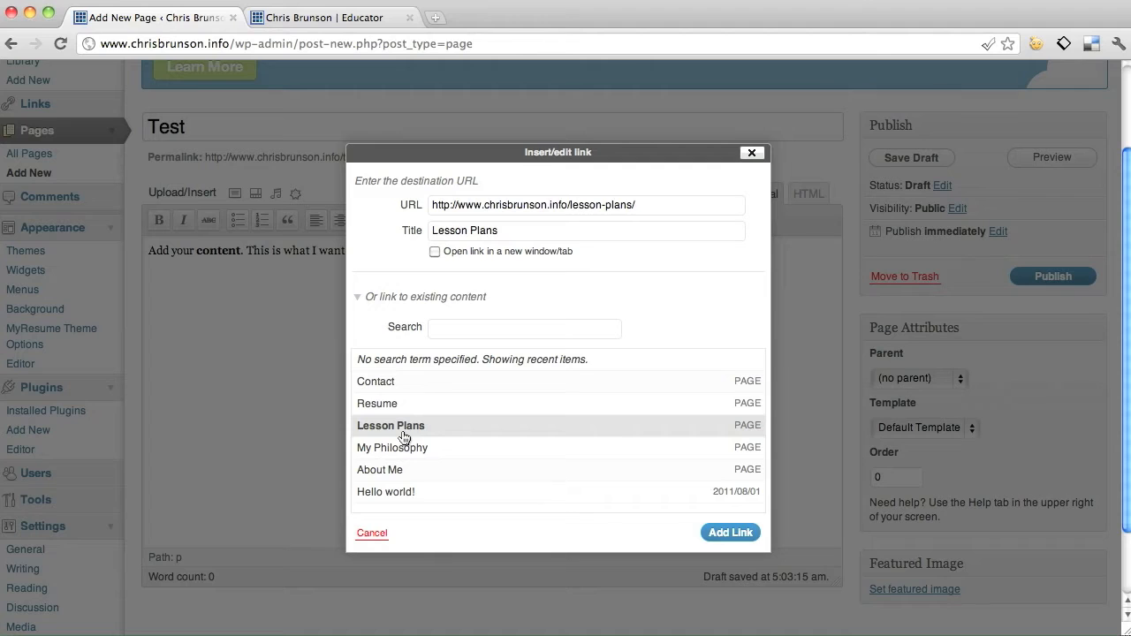
click(721, 533)
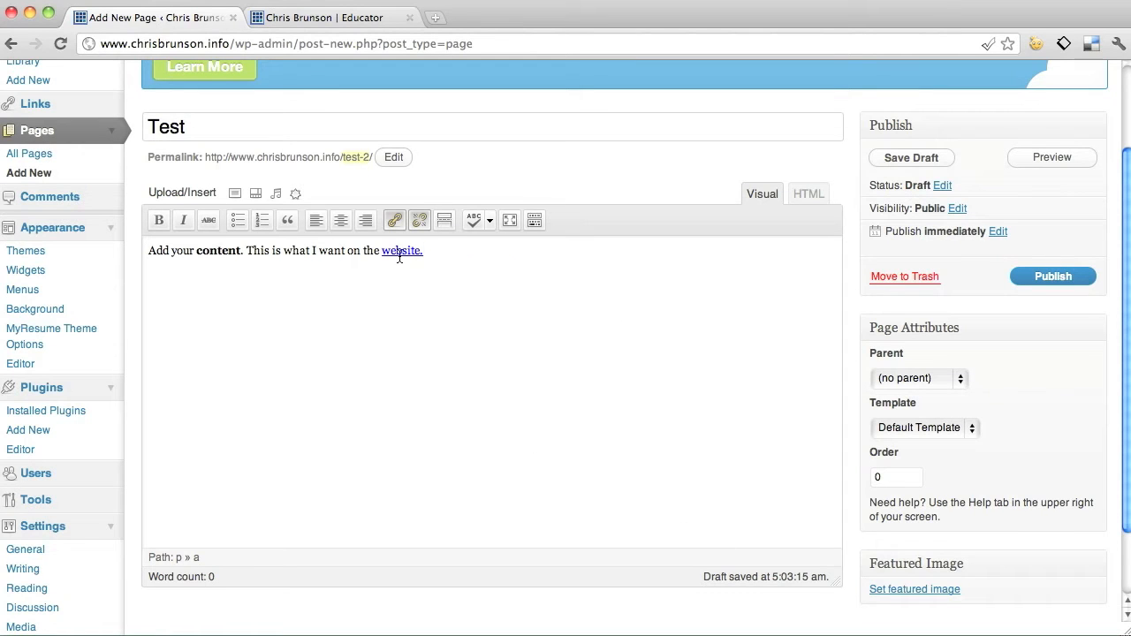
click(290, 259)
click(465, 261)
Delete the sample paragraph from the page body.
click(309, 251)
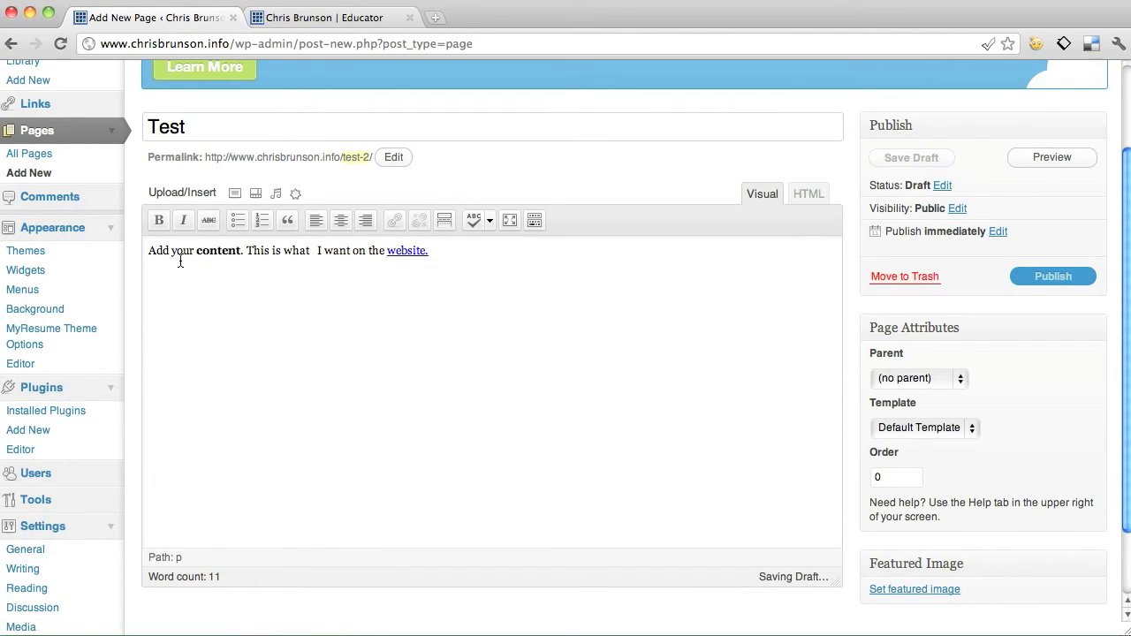
drag(149, 250, 466, 249)
key(BackSpace)
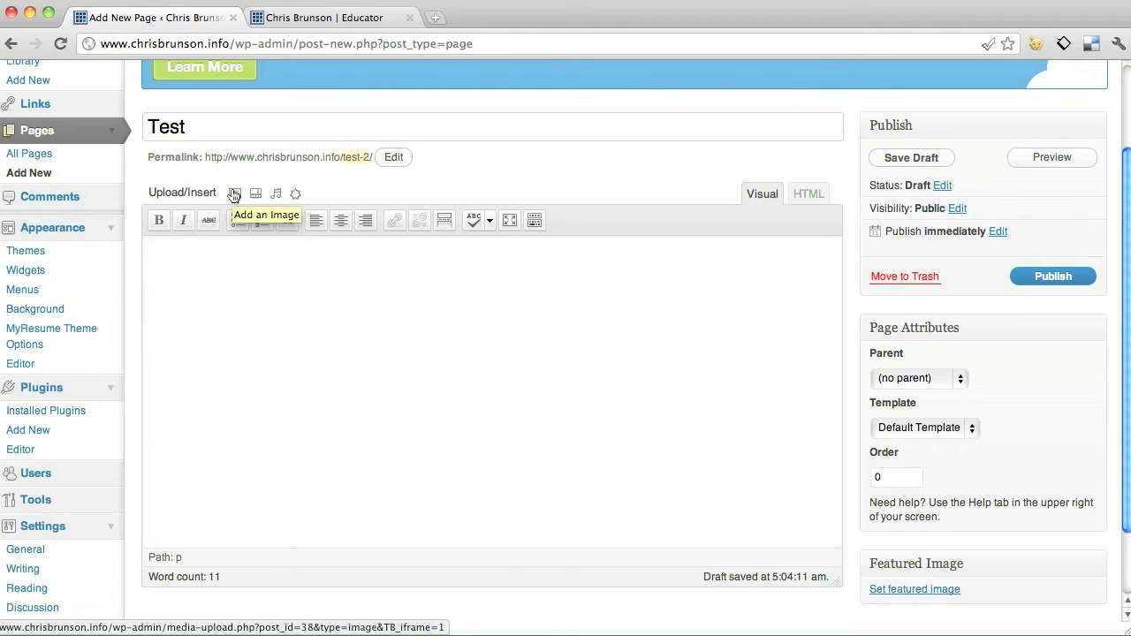
Upload login-logo.png from the Desktop through the Add an Image form.
click(297, 195)
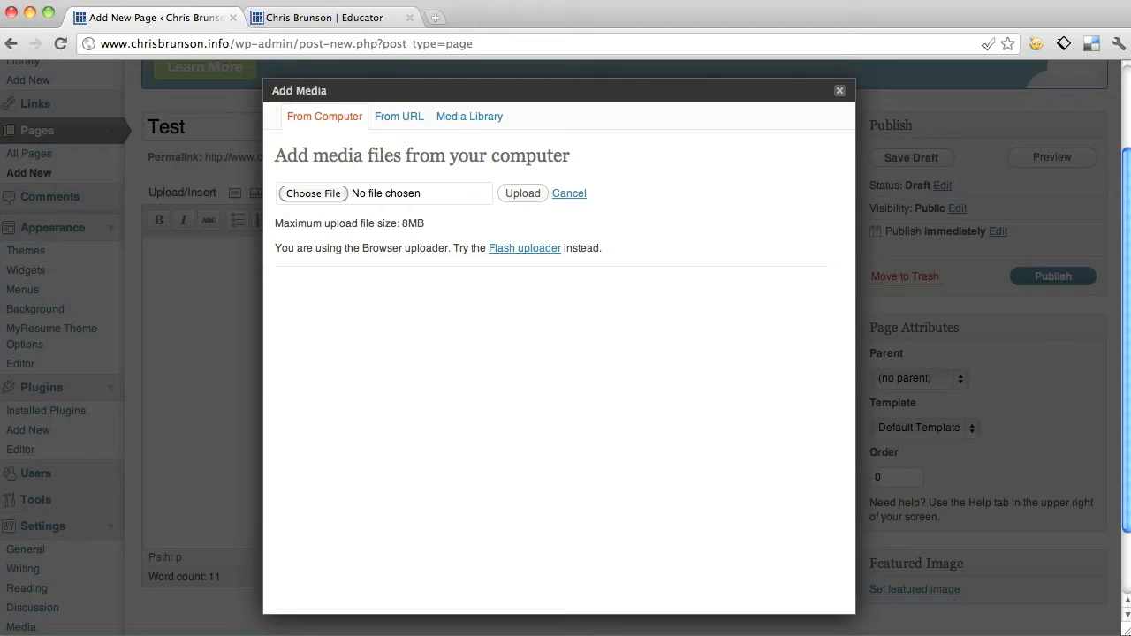
click(88, 634)
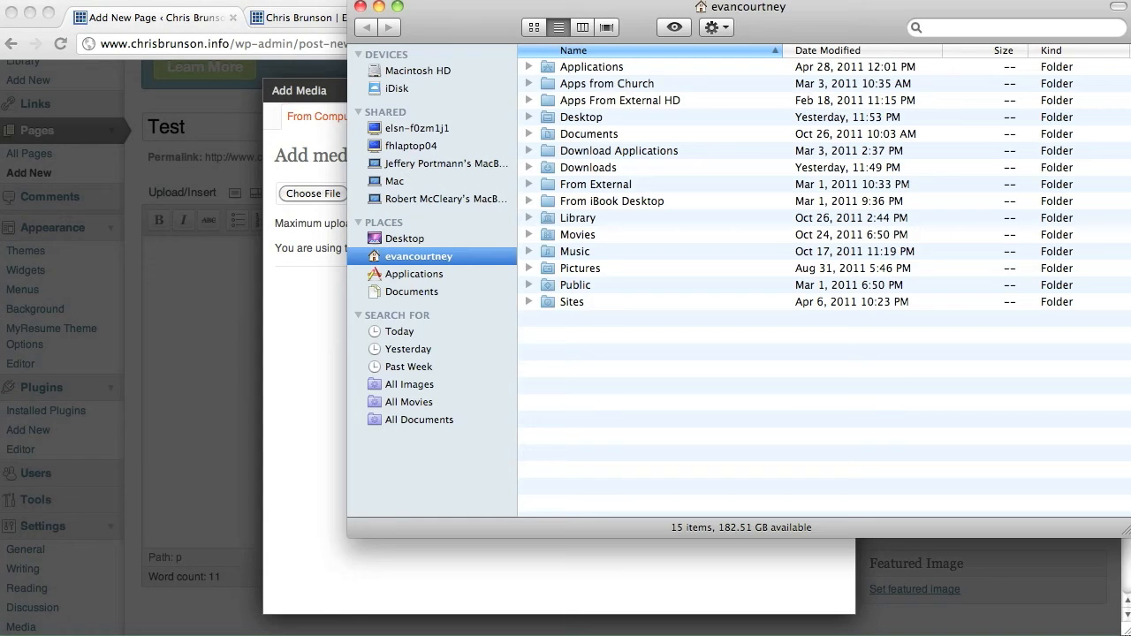
click(416, 236)
drag(430, 28, 583, 58)
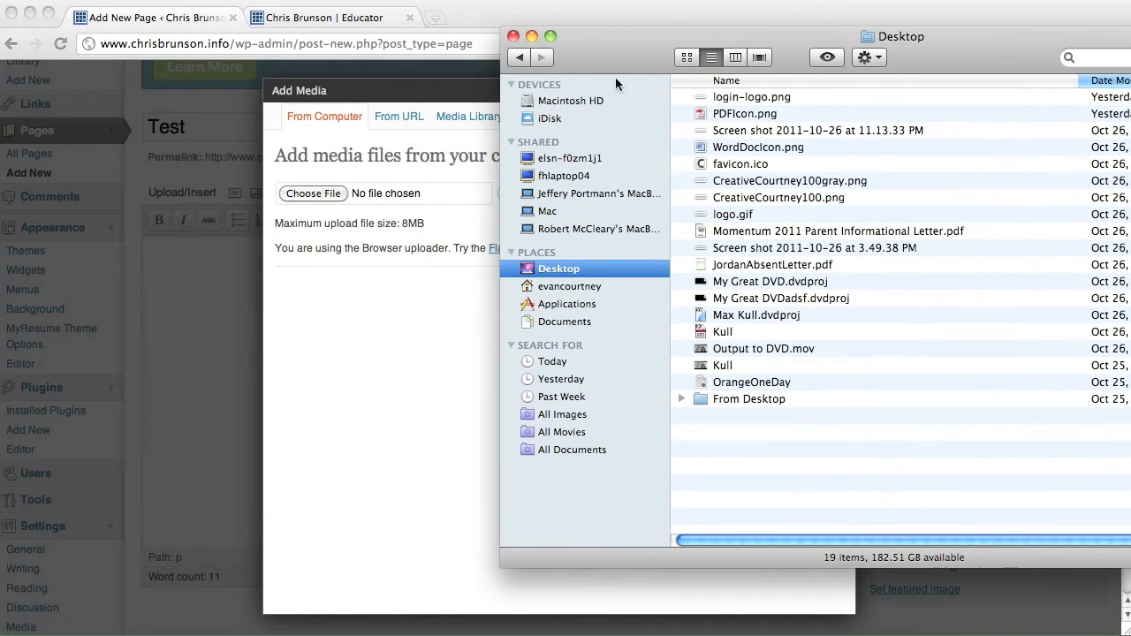
click(746, 98)
key(space)
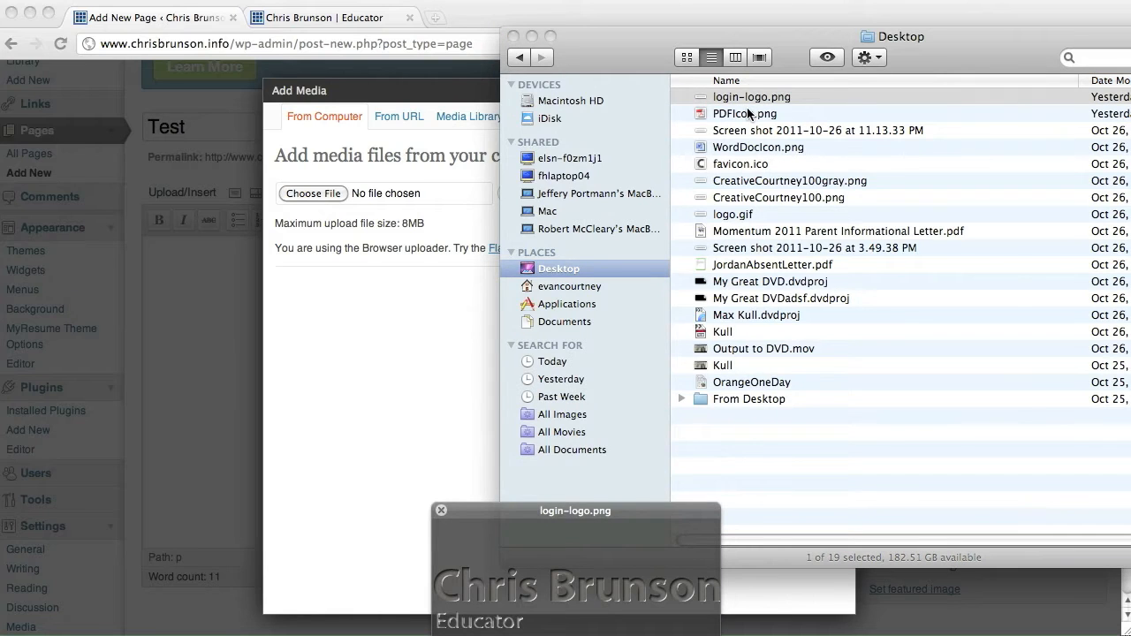
key(space)
drag(735, 99, 326, 196)
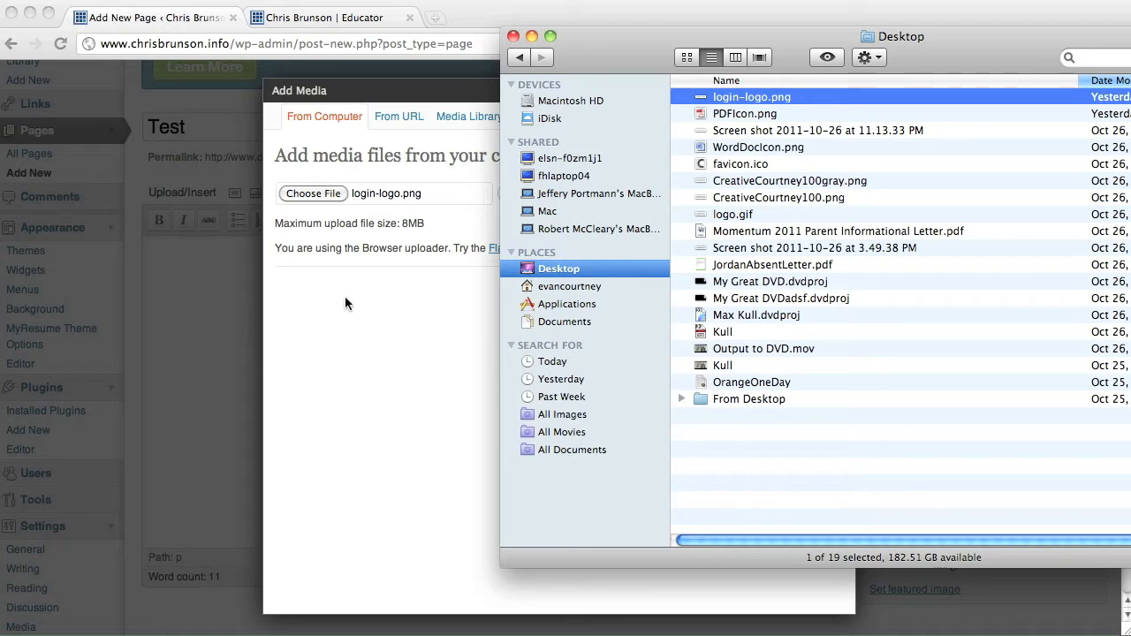
click(418, 300)
click(314, 194)
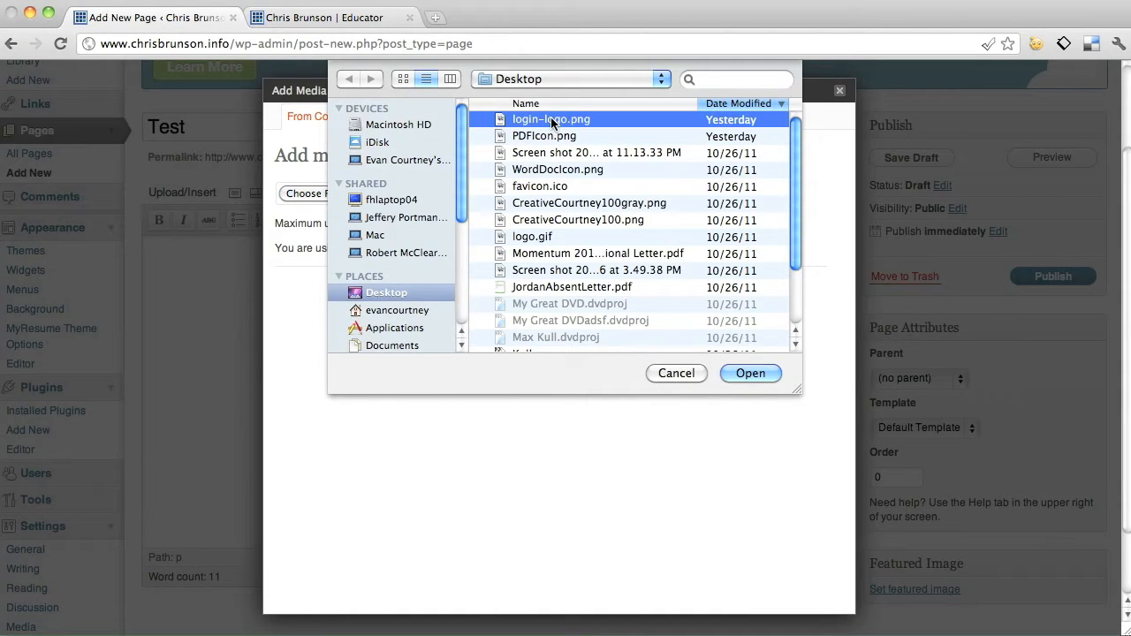
click(749, 374)
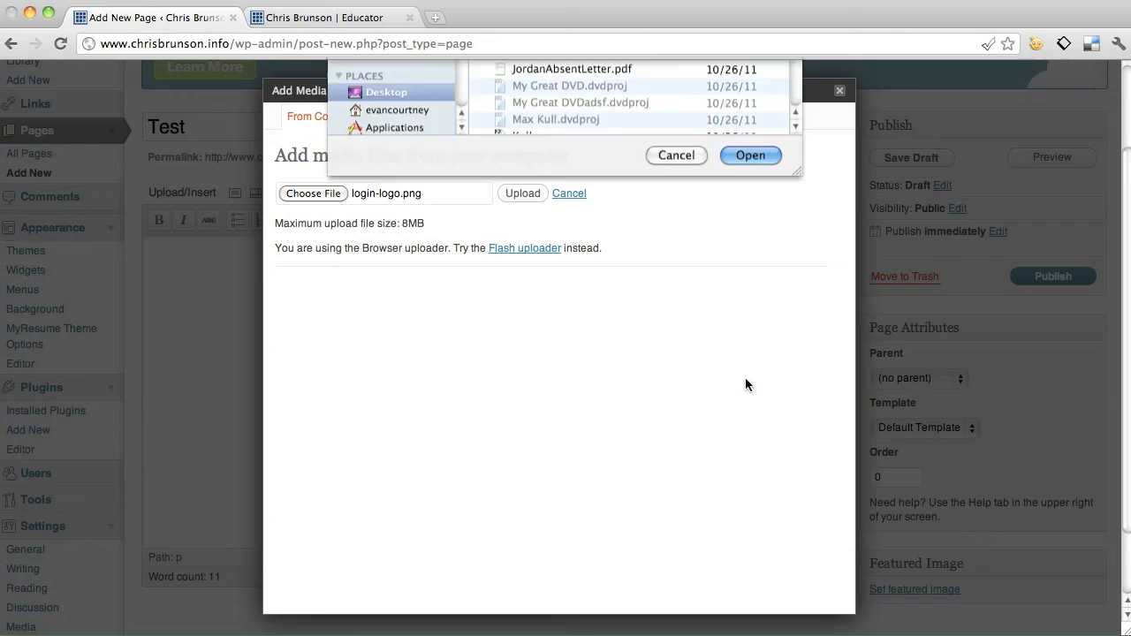
click(523, 193)
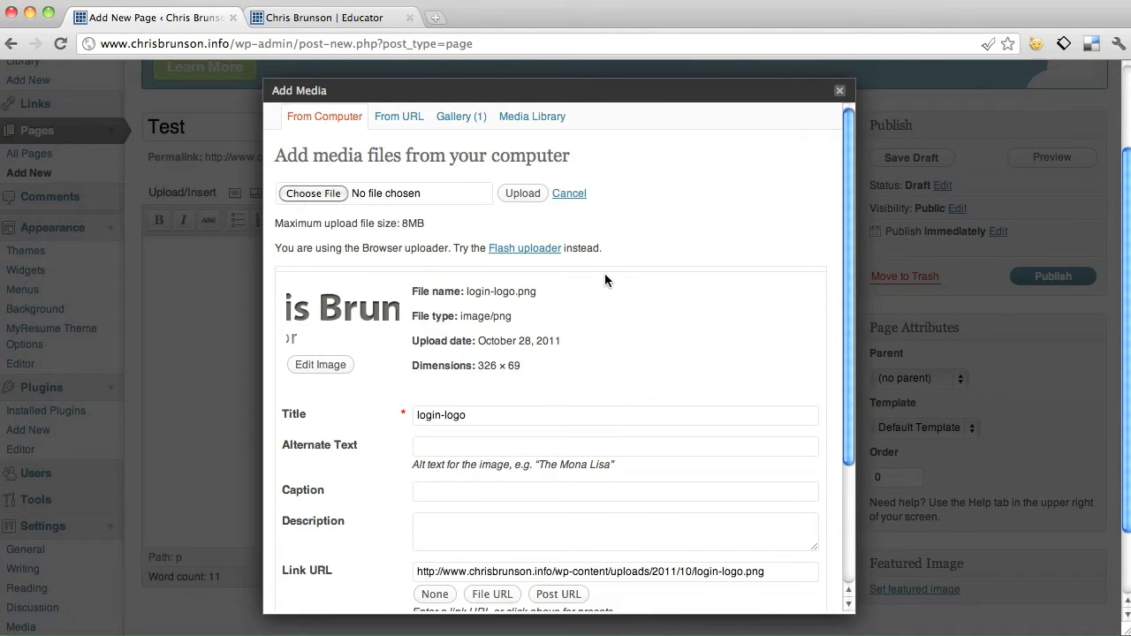
Insert the uploaded logo into the page at Medium size.
scroll(605, 279, down, 5)
scroll(605, 275, down, 2)
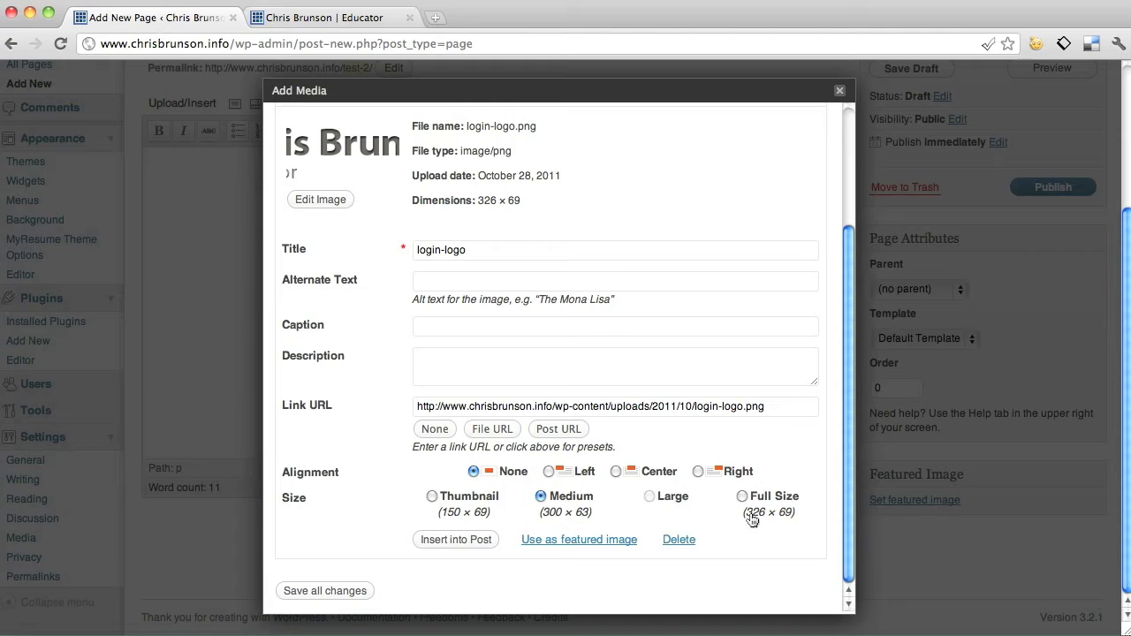
click(467, 543)
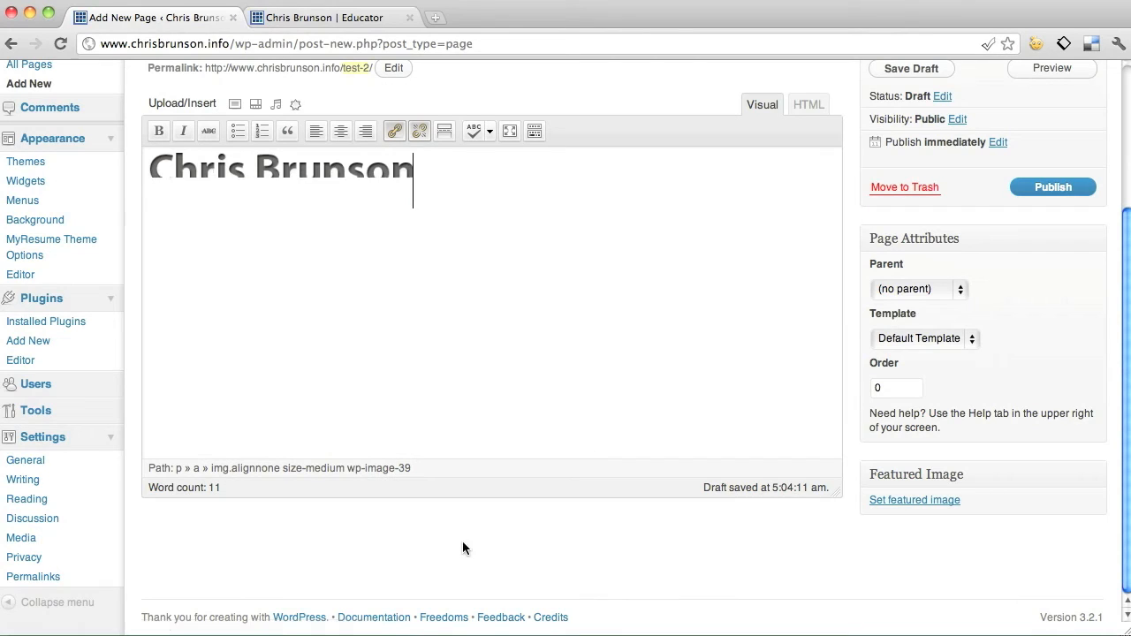
scroll(480, 235, up, 2)
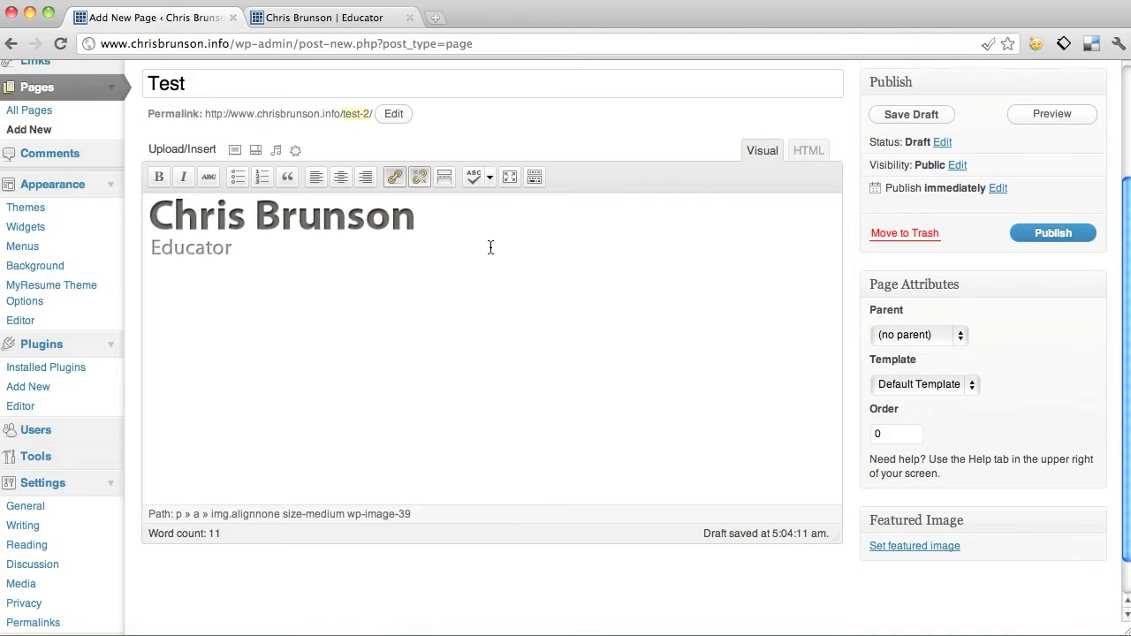
click(303, 232)
click(393, 177)
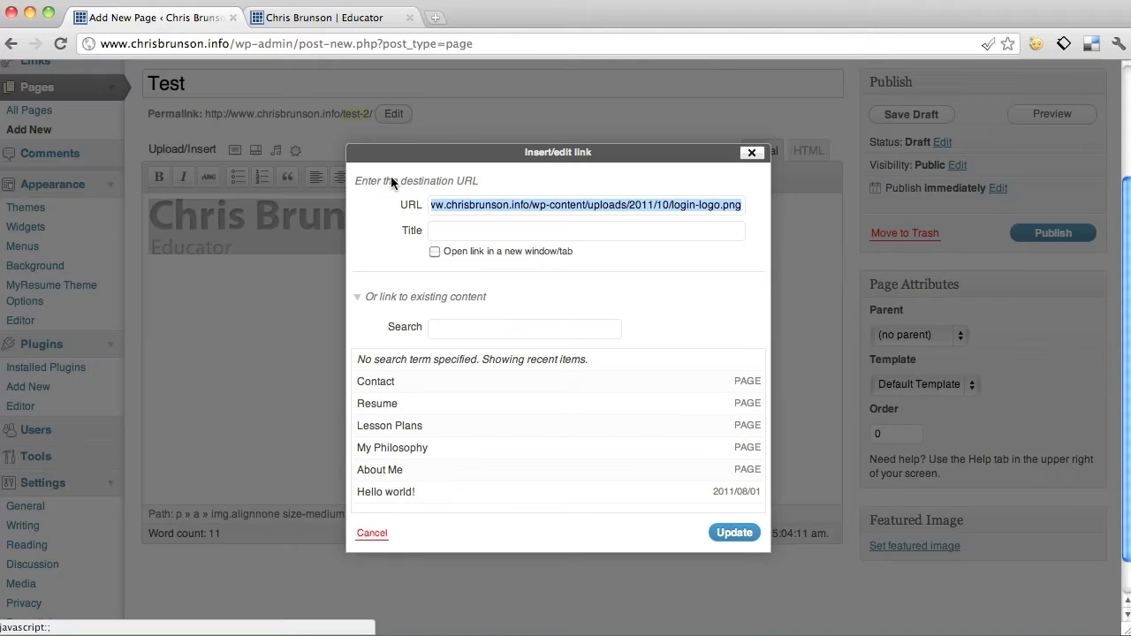
drag(481, 207, 403, 205)
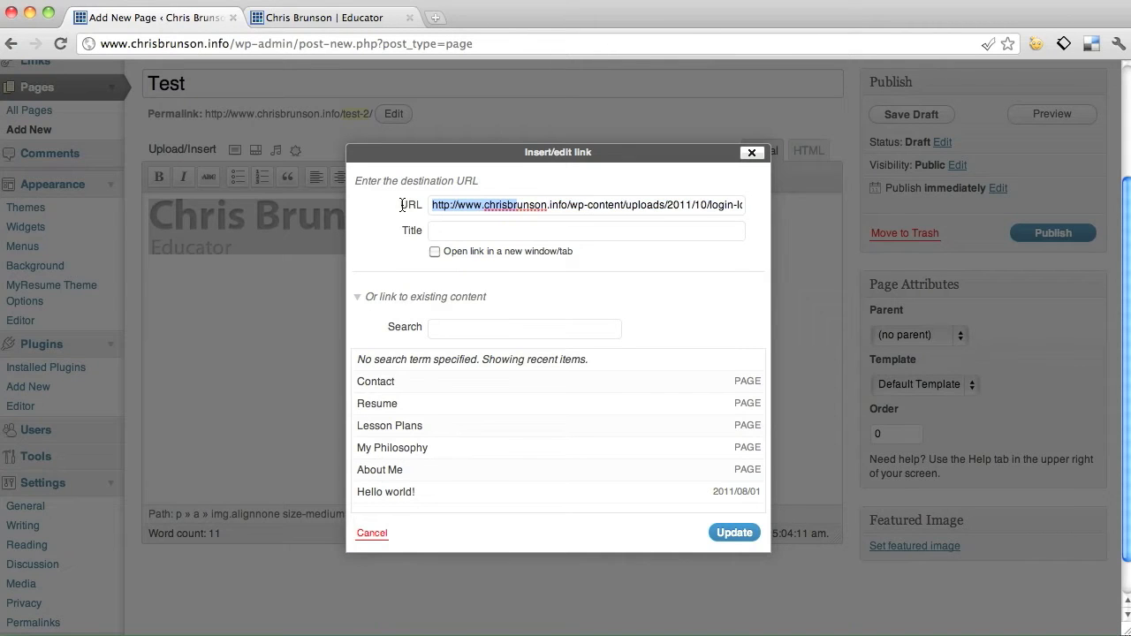
click(485, 204)
key(super+a)
key(BackSpace)
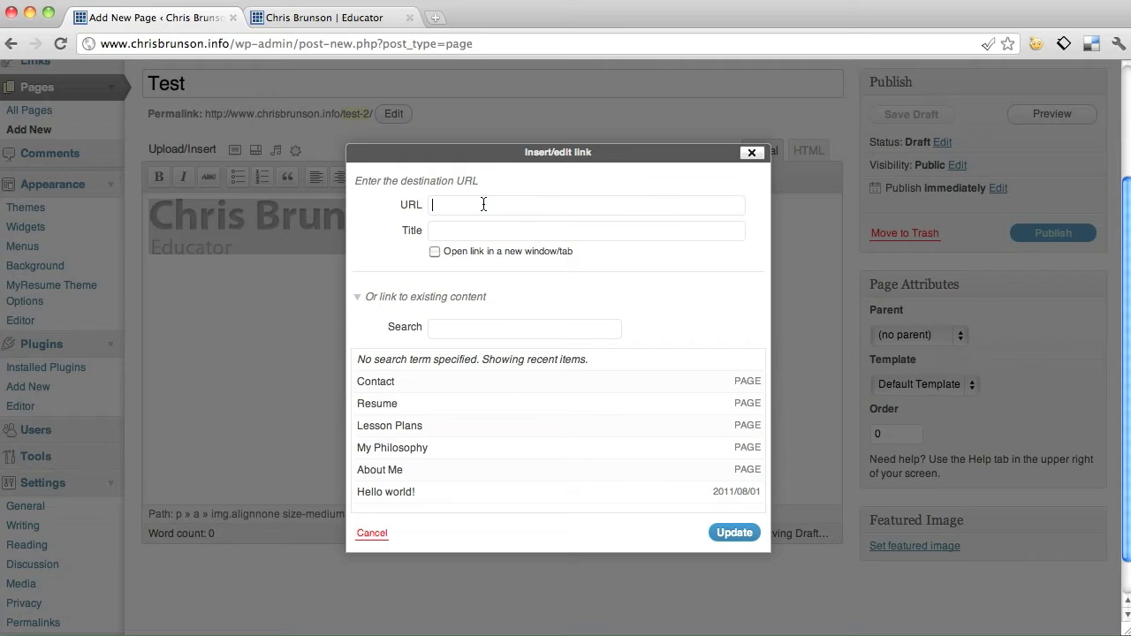
click(398, 391)
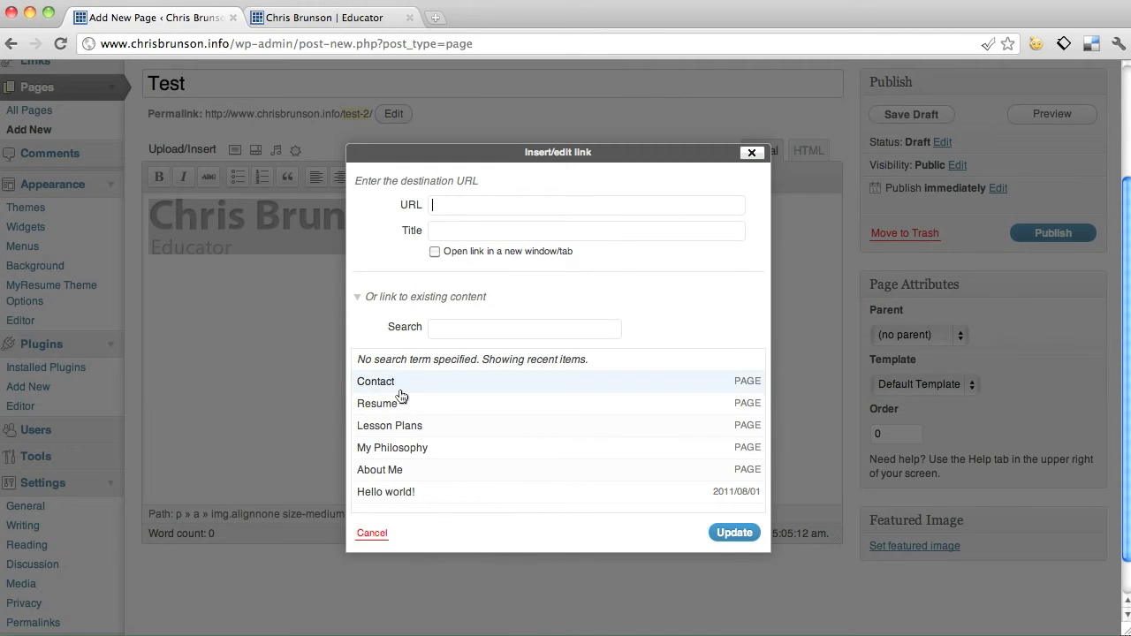
click(431, 429)
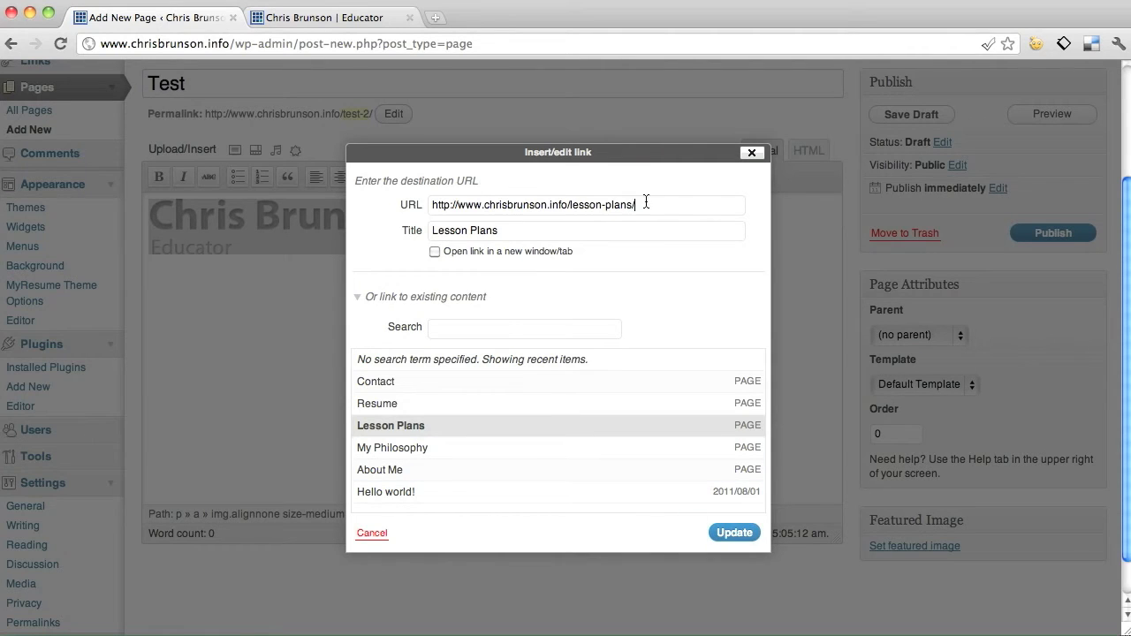
drag(407, 212, 705, 222)
text(ht)
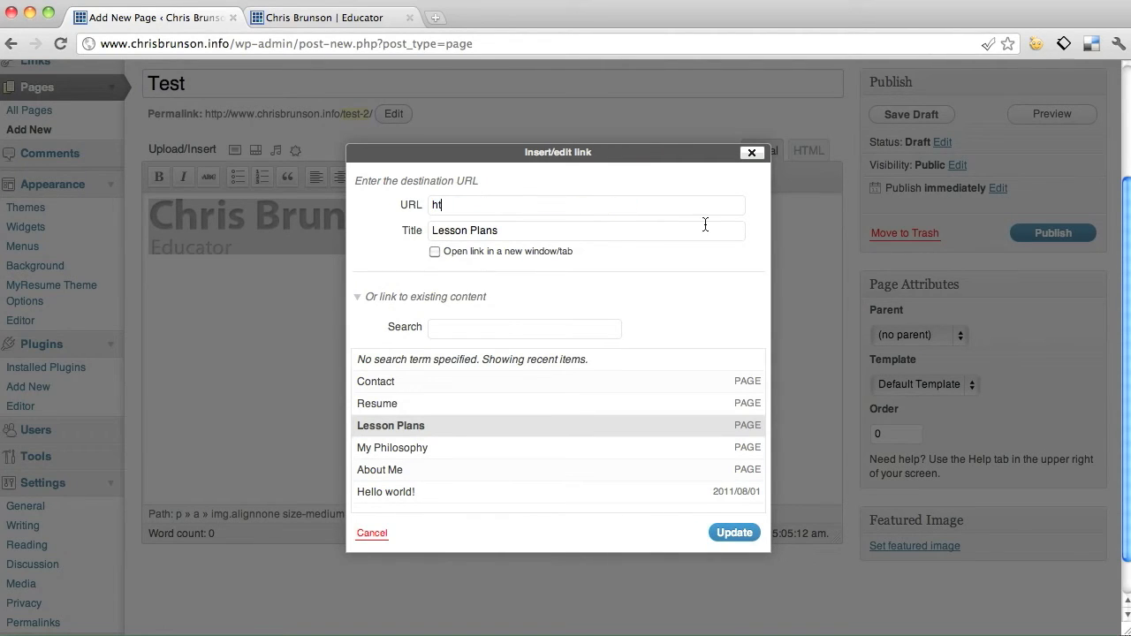
text(tp://www.google.com)
click(734, 532)
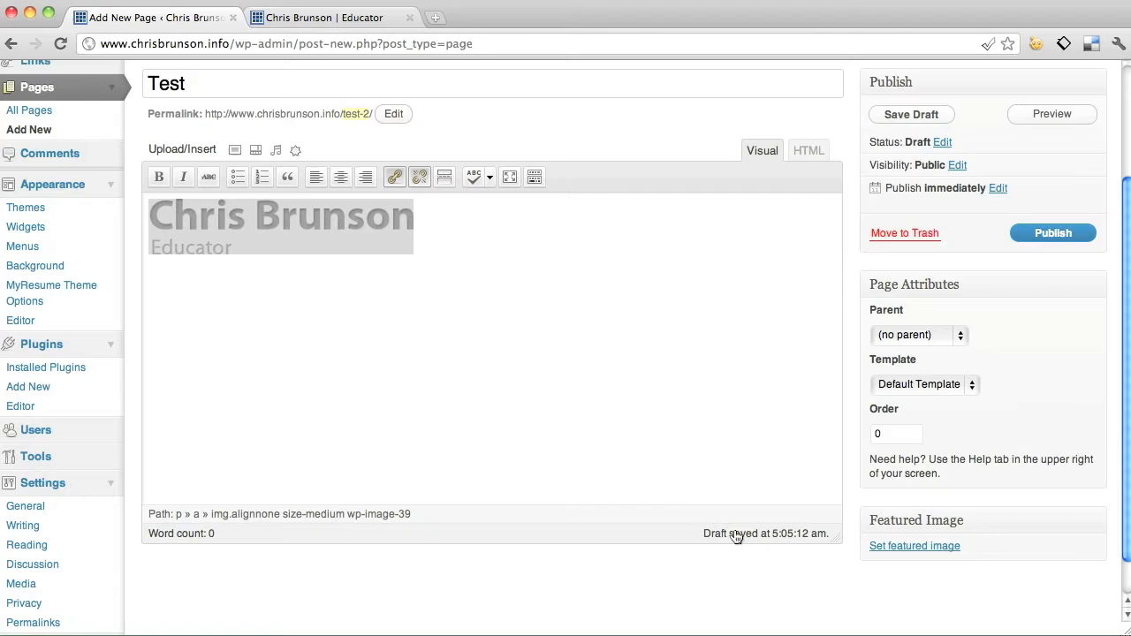
click(472, 259)
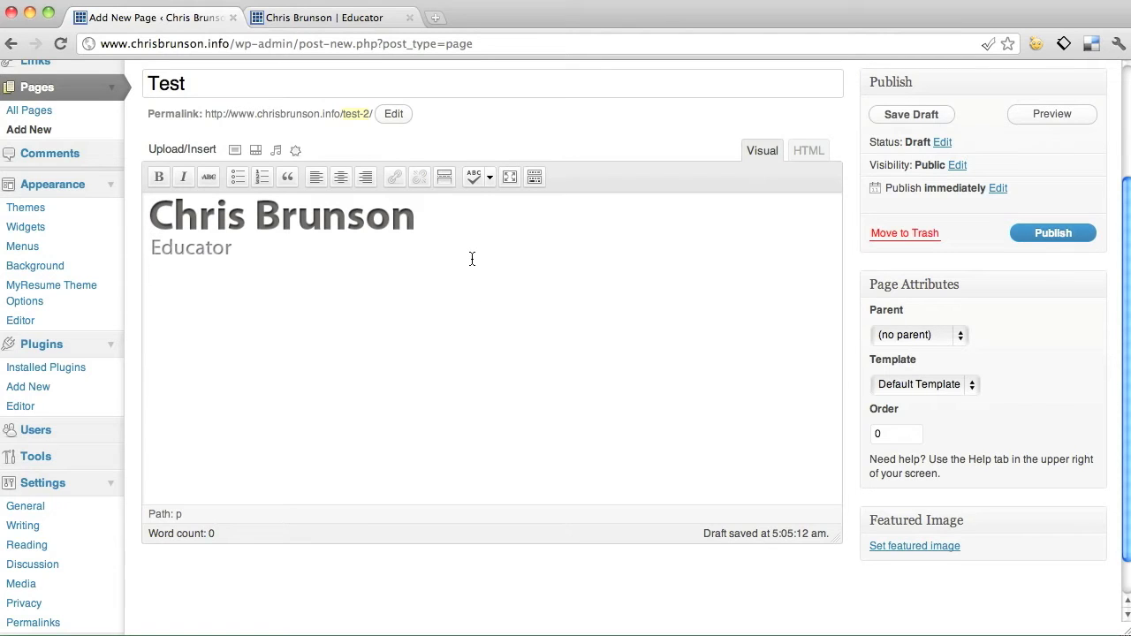
Browse the Media Library, close the media dialog, and delete the header image from the page body.
click(295, 152)
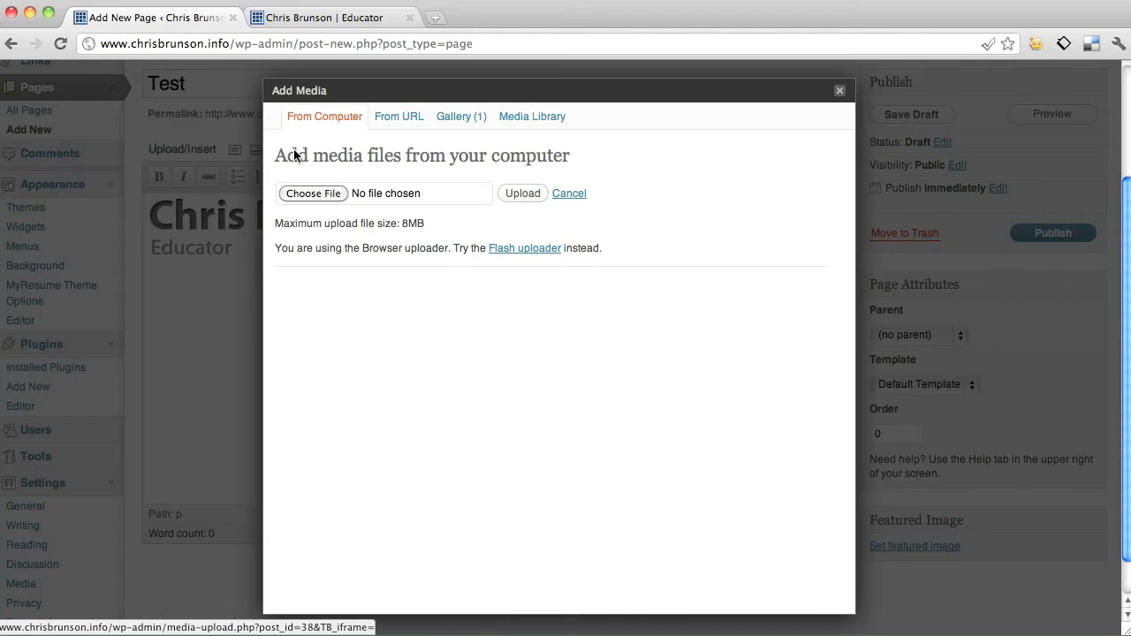
click(519, 116)
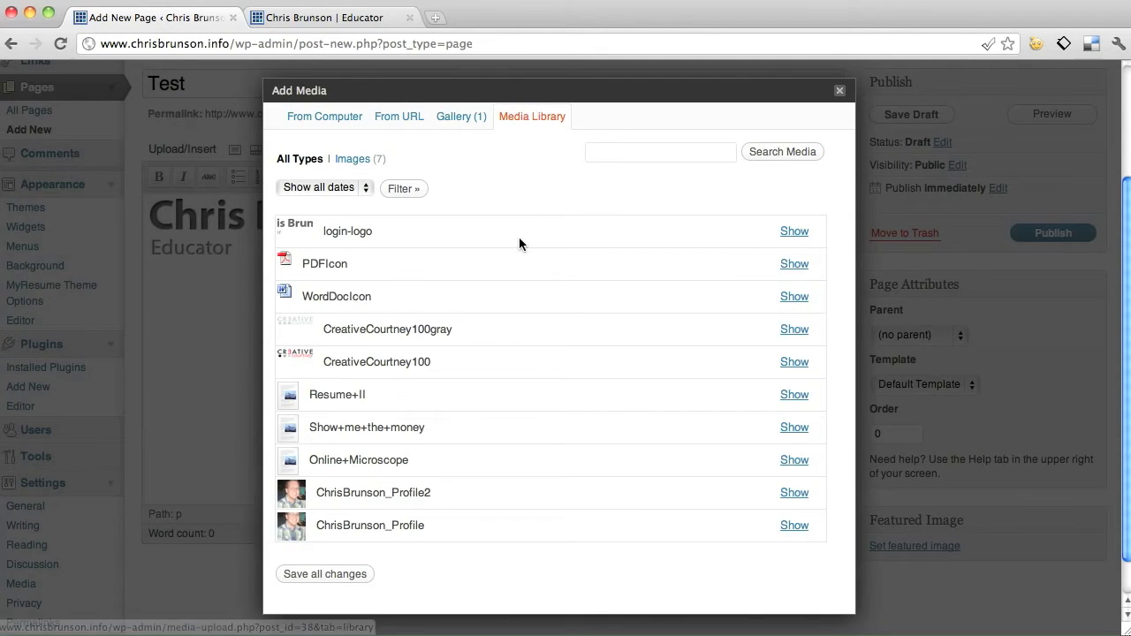
scroll(519, 237, down, 1)
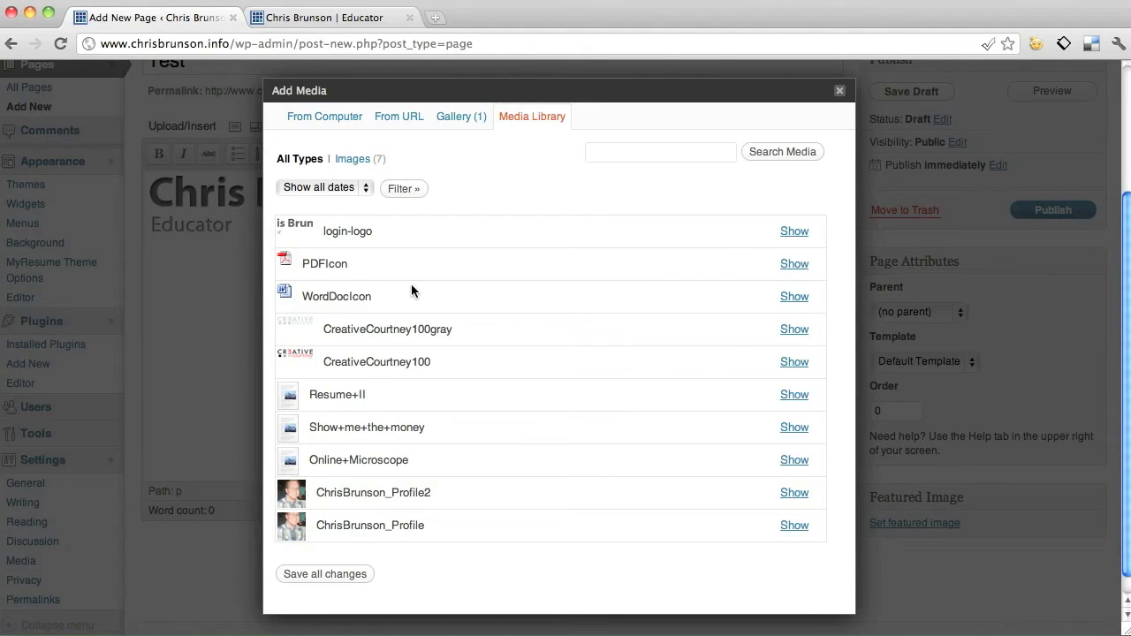
click(839, 90)
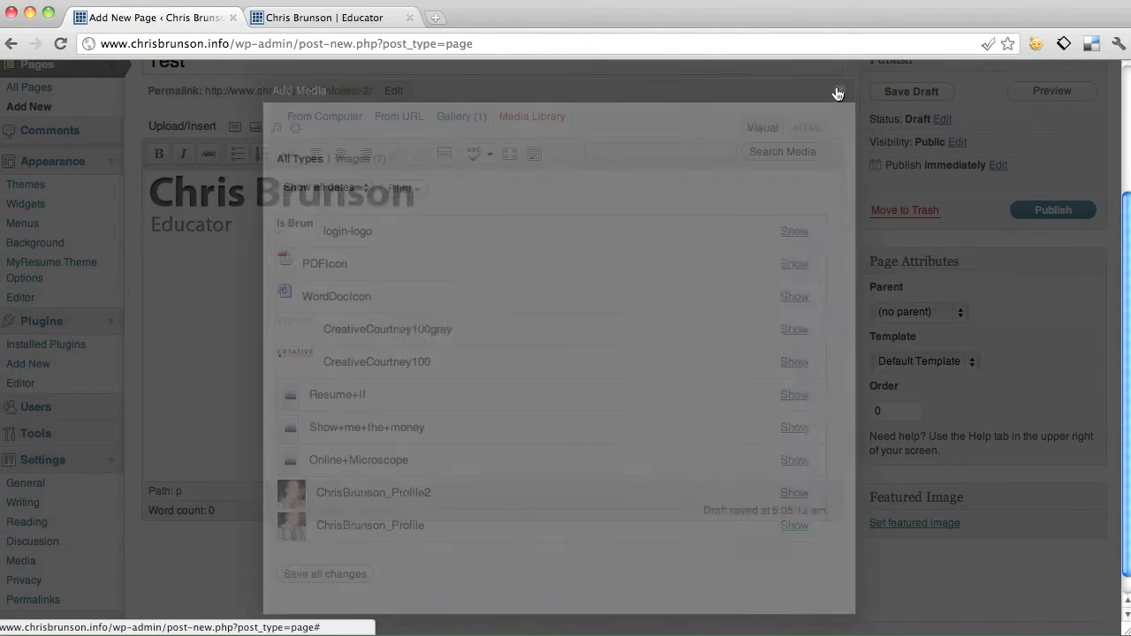
click(457, 209)
key(BackSpace)
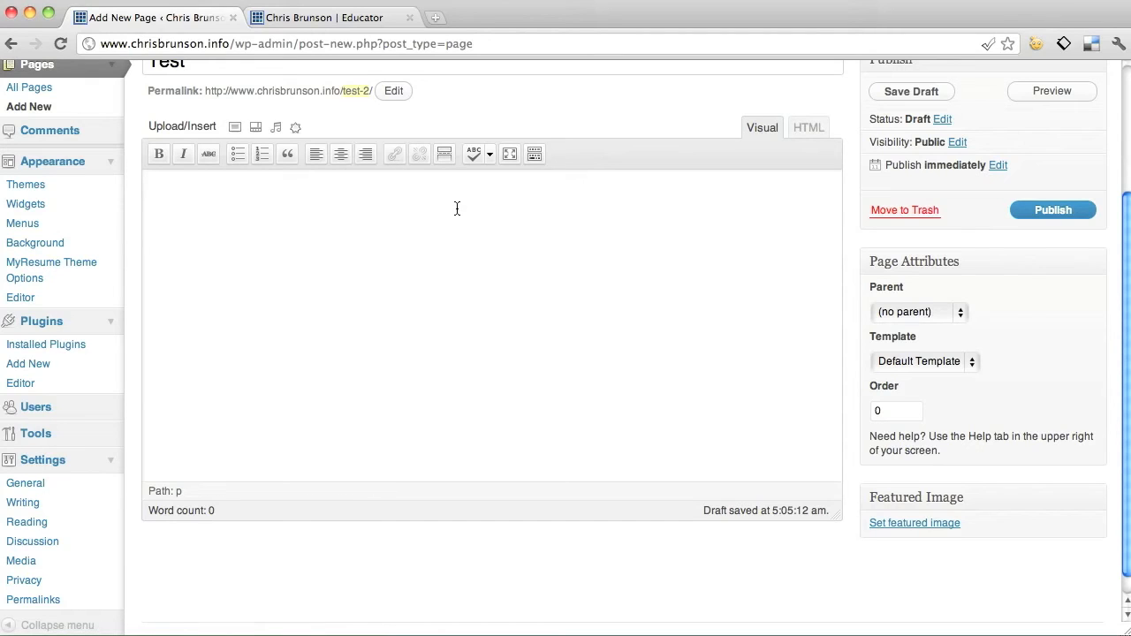
Type 'My New Resume' in the page body.
text(My New Resum)
Insert the PDFIcon image from the Media Library after the text at full size.
click(294, 130)
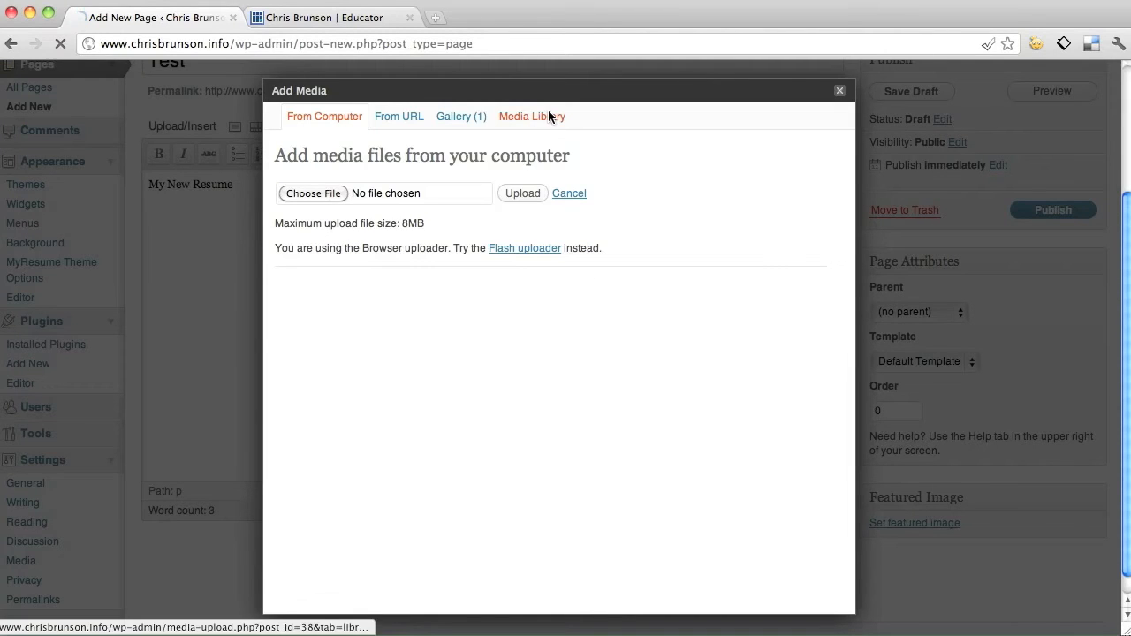
click(548, 114)
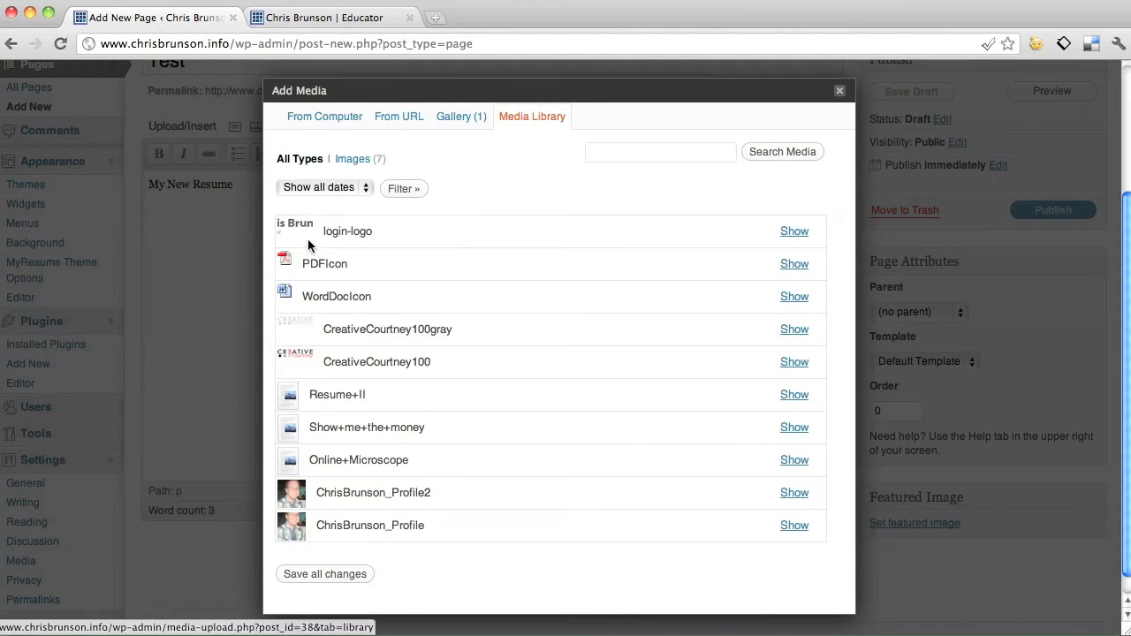
click(799, 265)
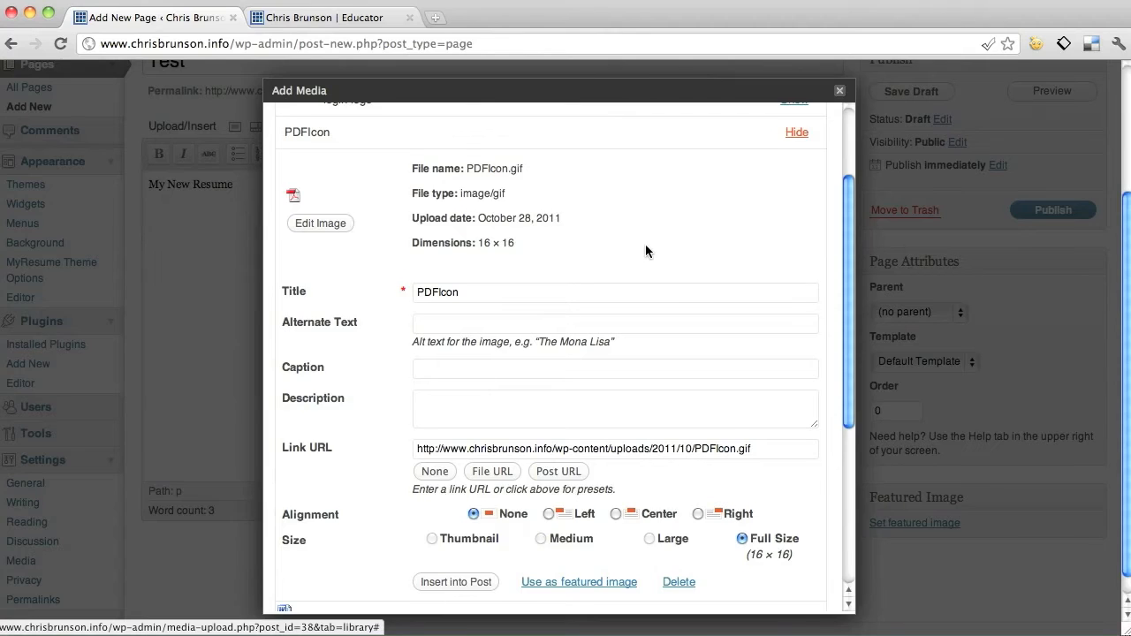
scroll(619, 245, down, 1)
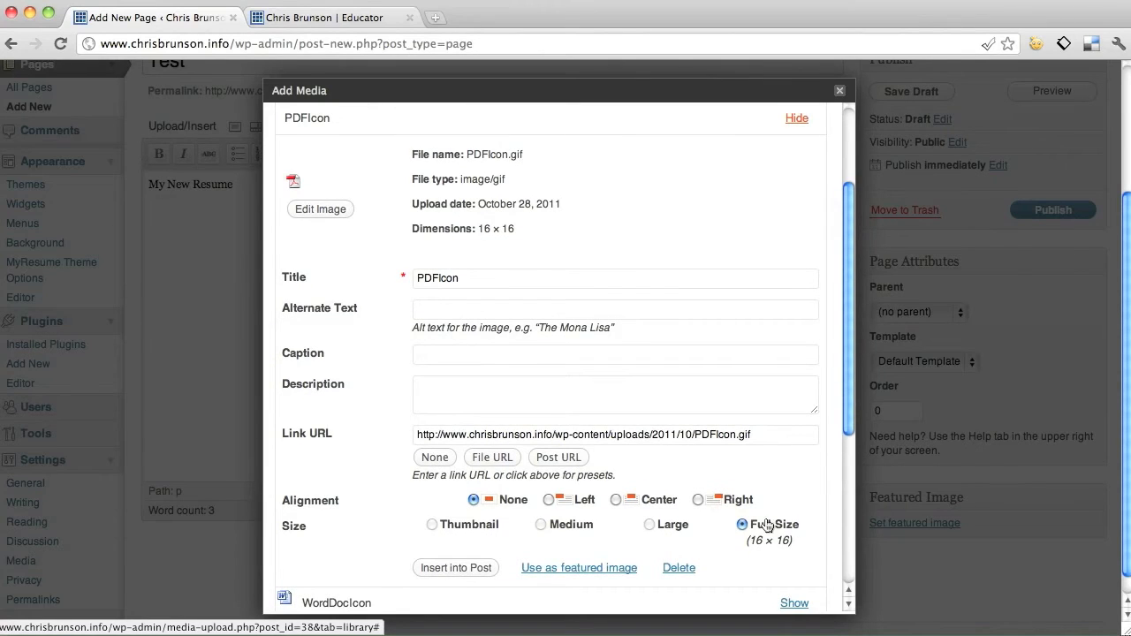
scroll(374, 502, down, 1)
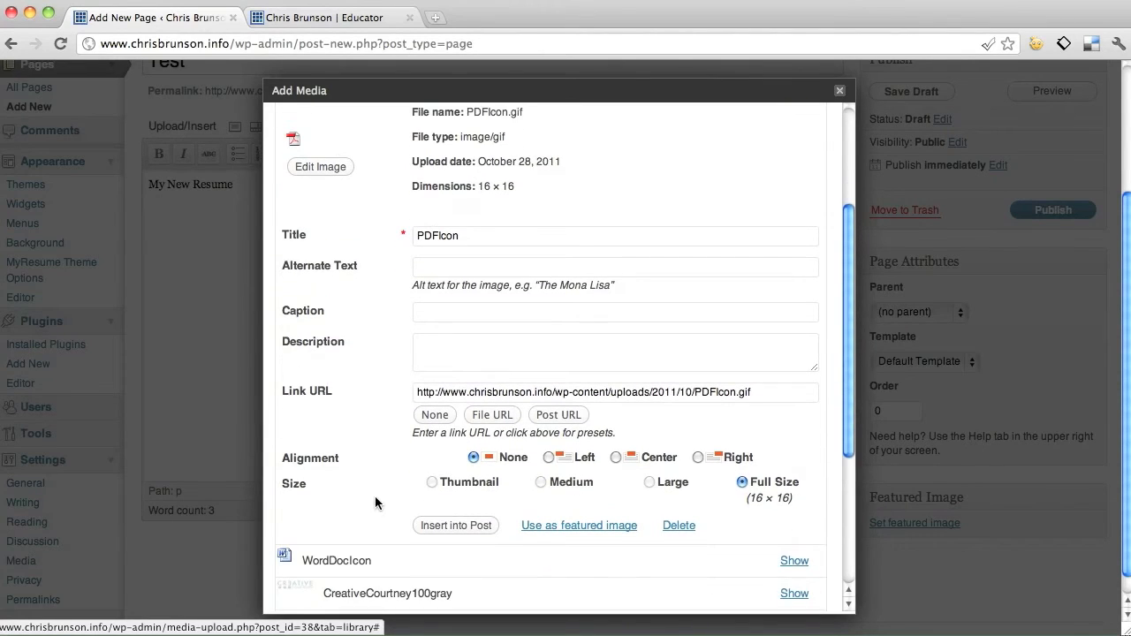
click(453, 527)
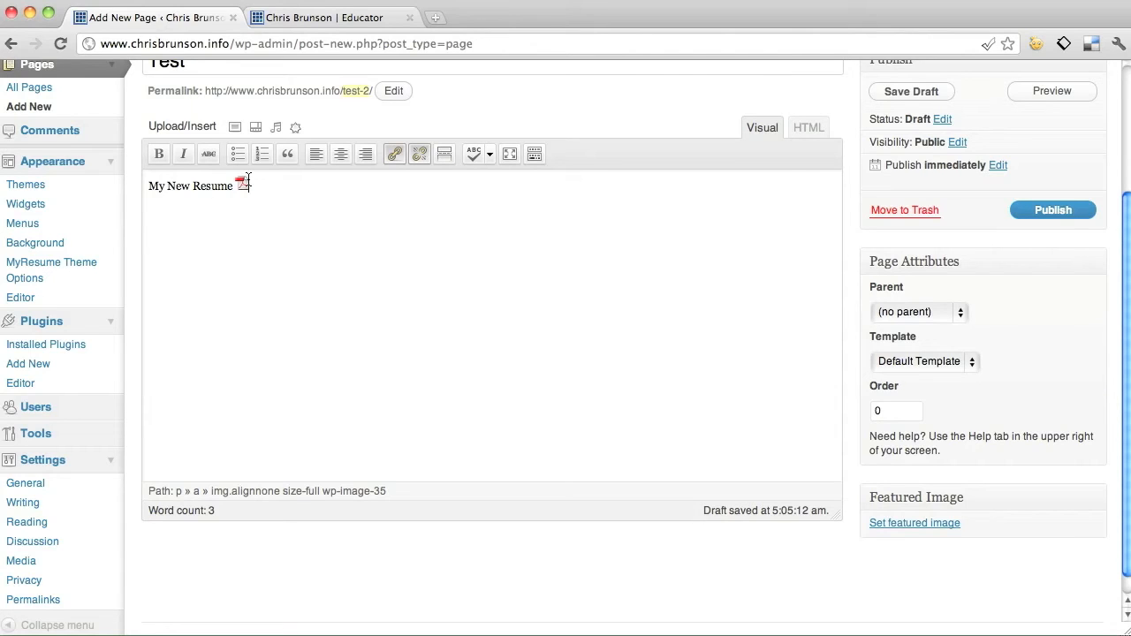
drag(264, 186, 230, 190)
click(154, 183)
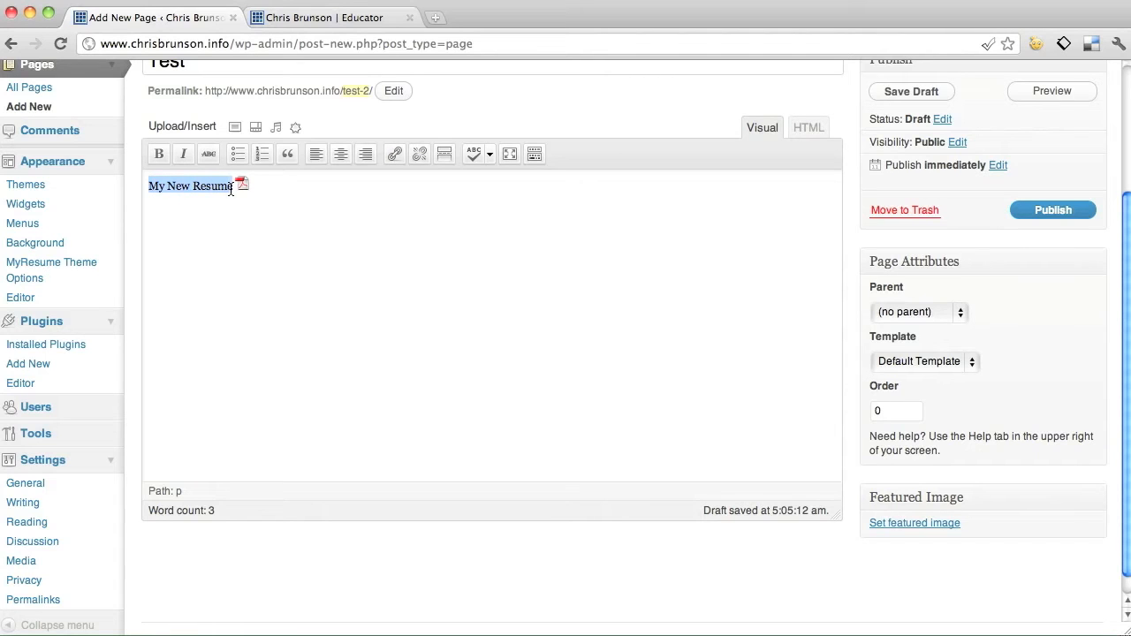
click(393, 154)
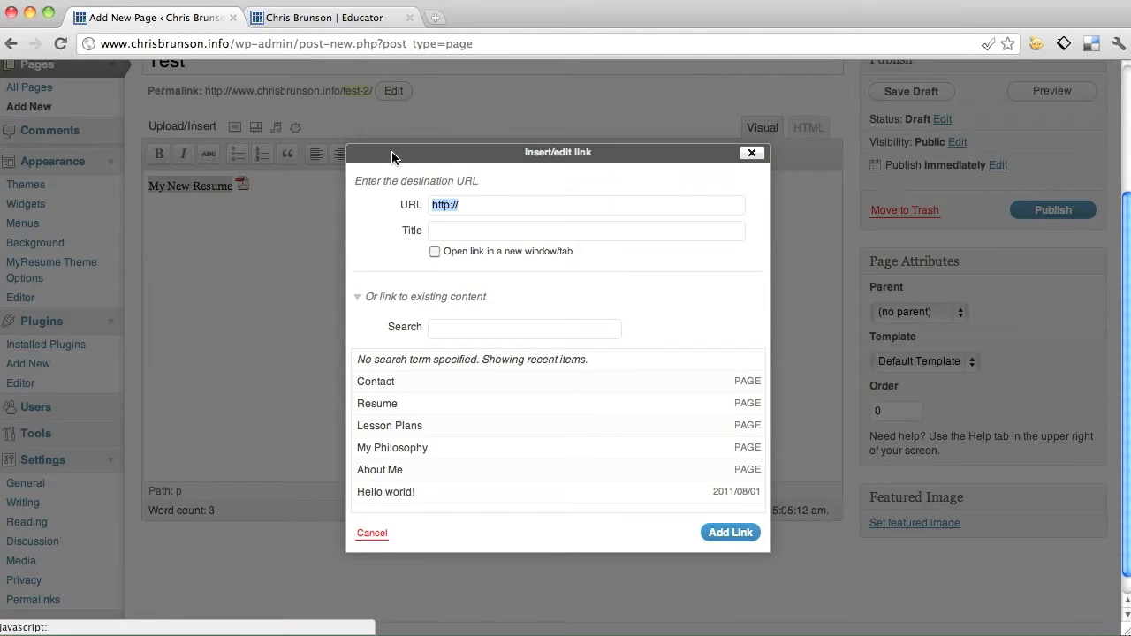
scroll(450, 410, down, 1)
scroll(451, 410, up, 1)
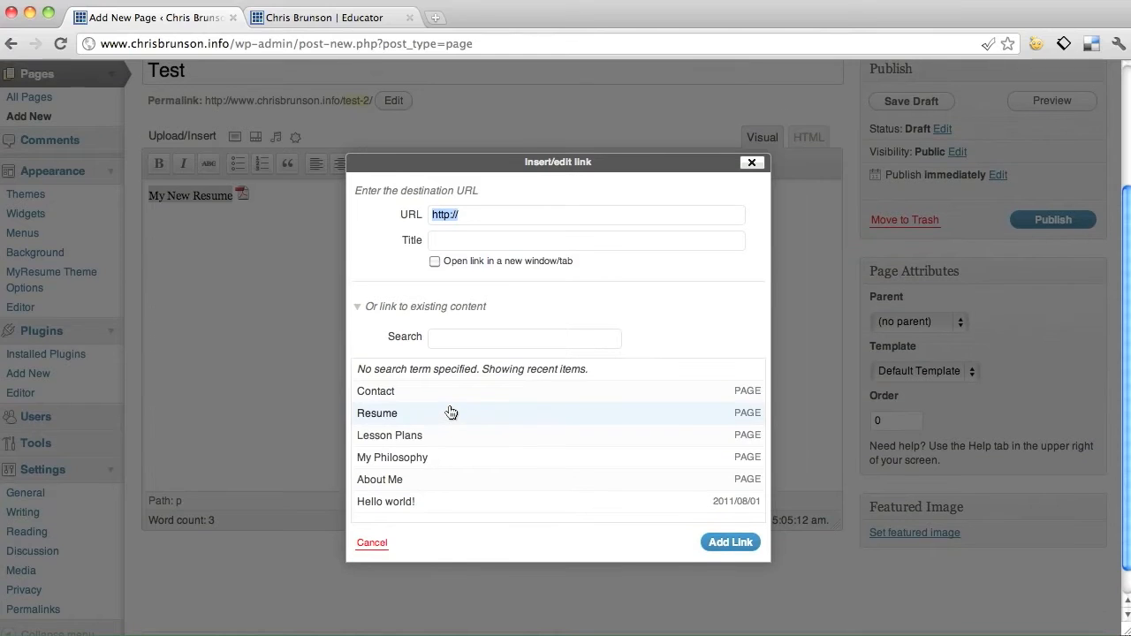
click(495, 217)
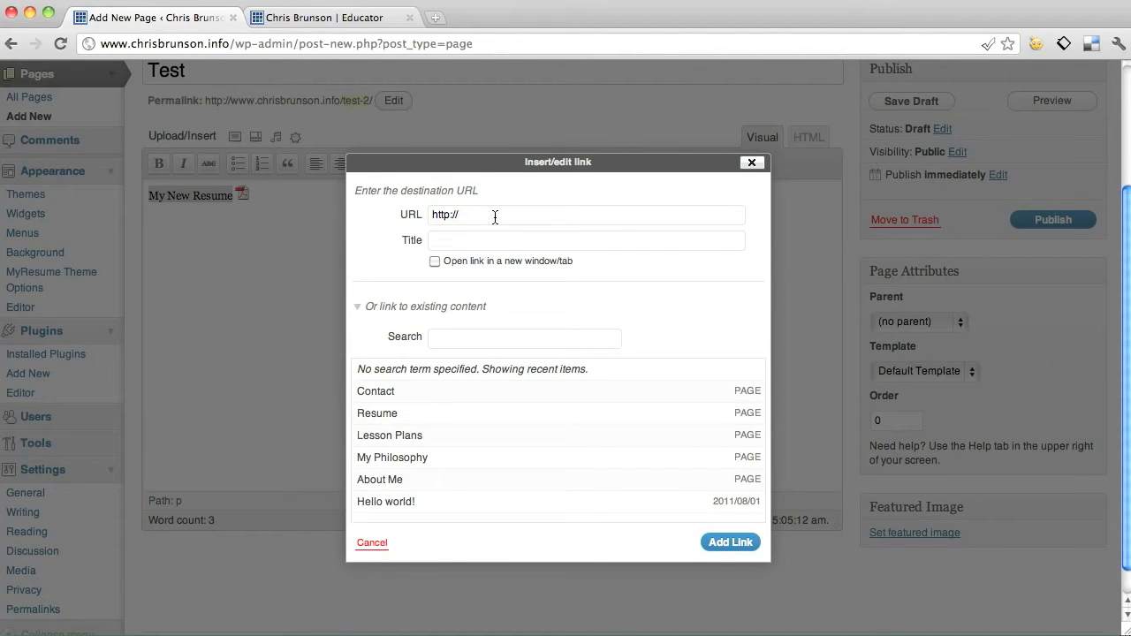
text(ww.goole.com)
click(722, 542)
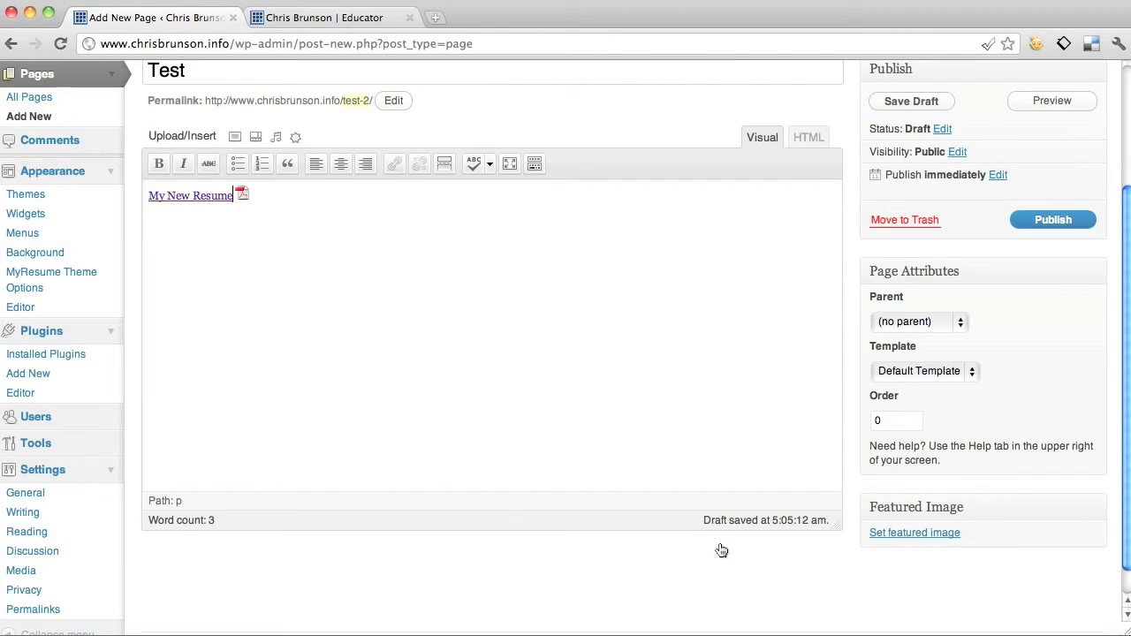
click(242, 194)
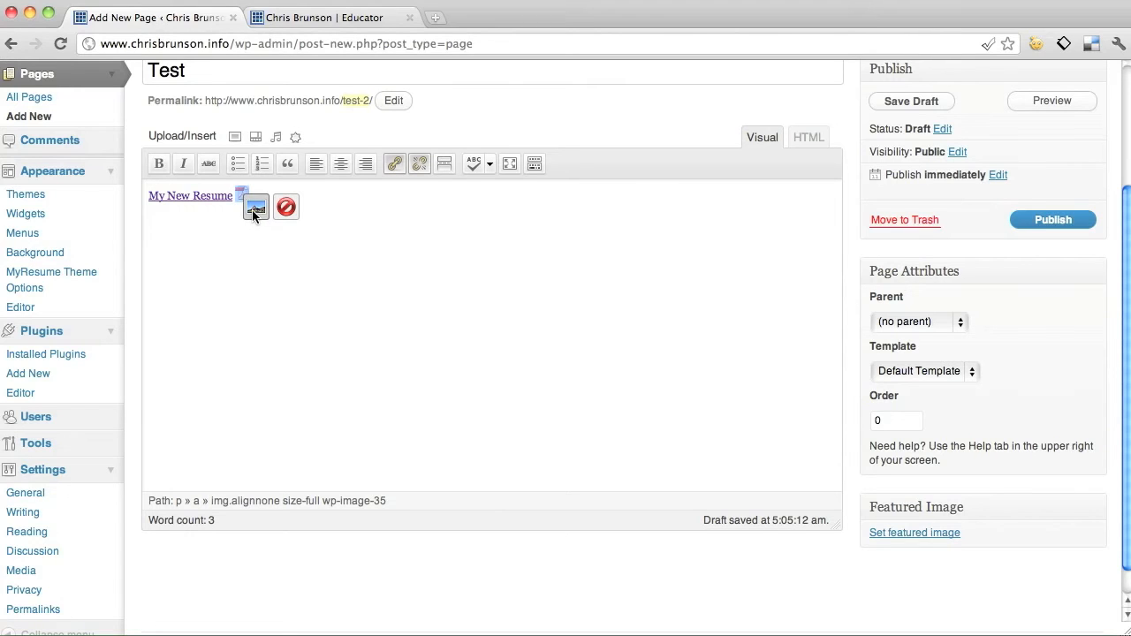
click(255, 210)
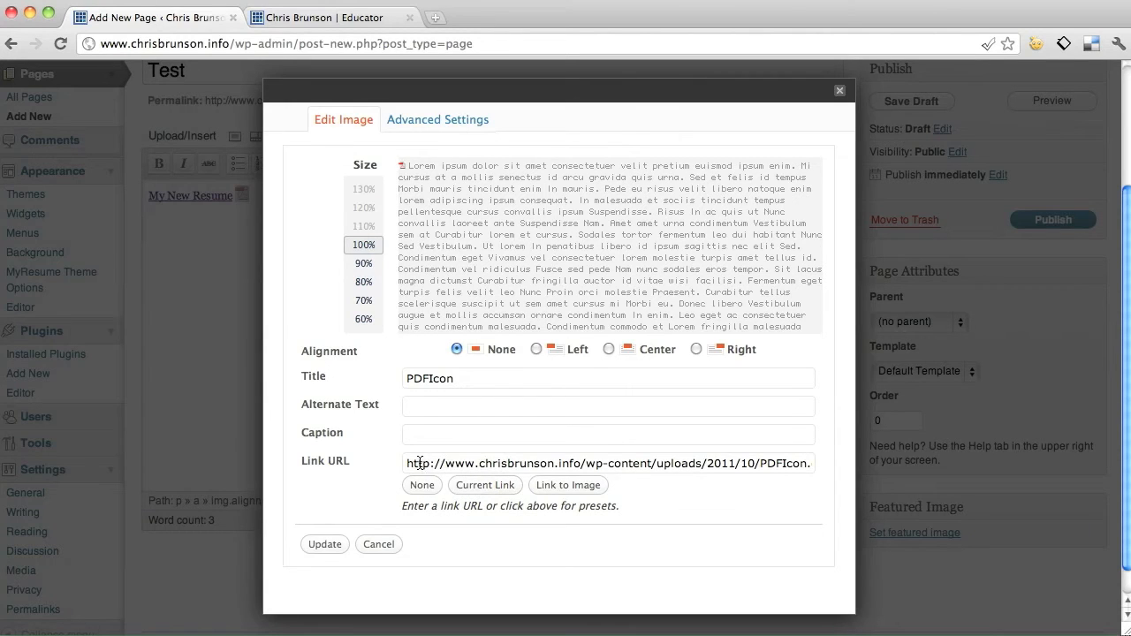
drag(409, 463, 822, 471)
text(http://wwwo.go)
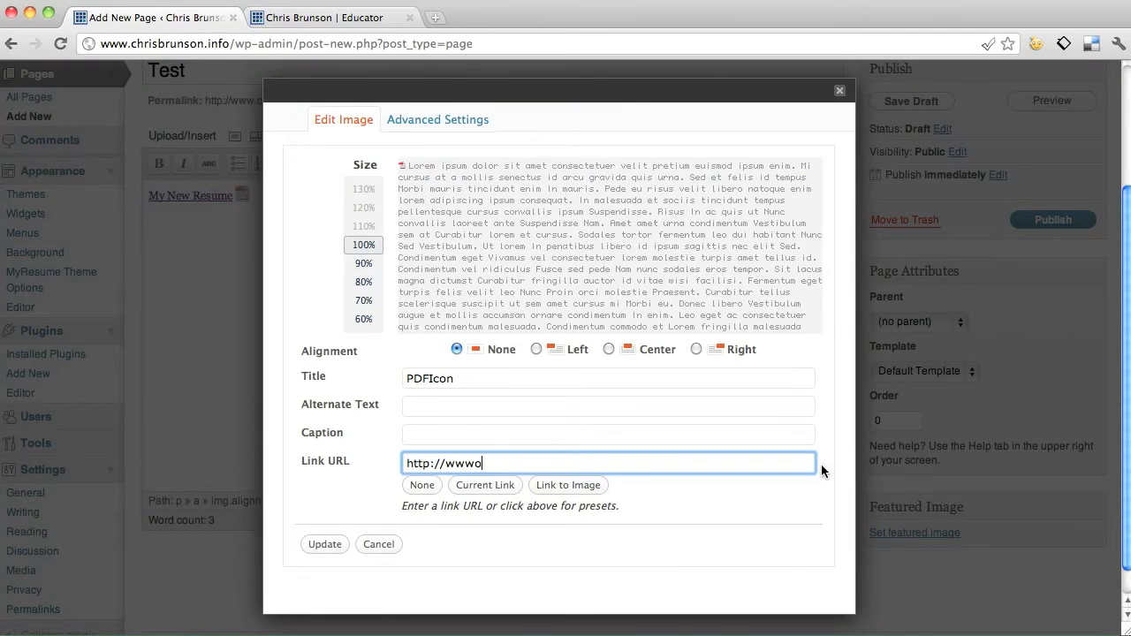
key(BackSpace)
key(BackSpace)
key(BackSpace)
key(BackSpace)
text(.)
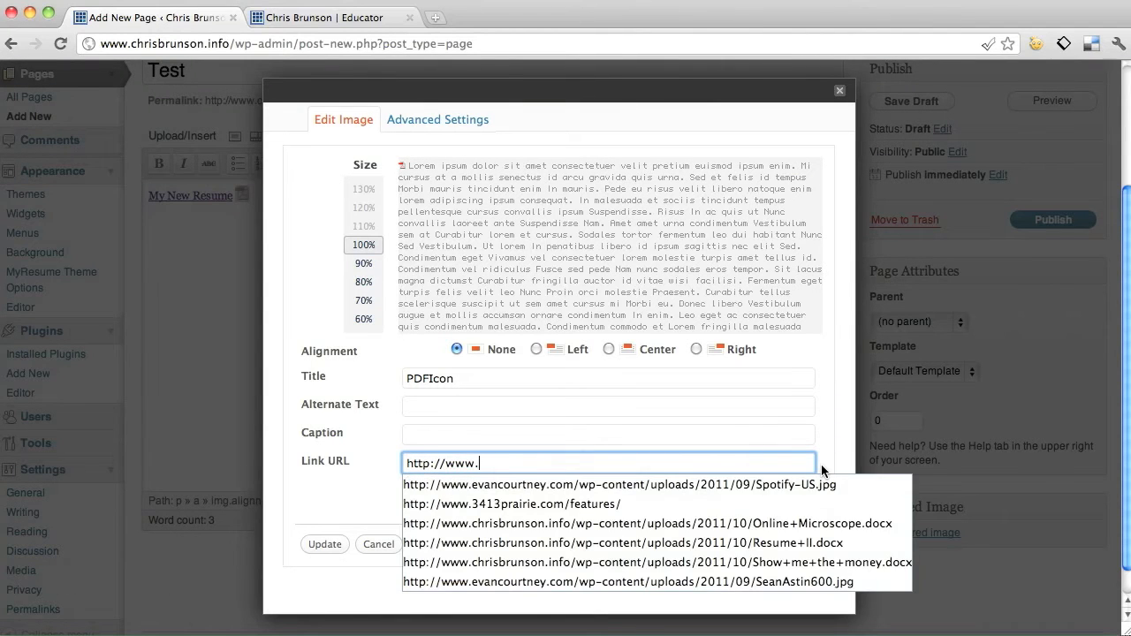
text(gogol)
key(BackSpace)
key(BackSpace)
key(BackSpace)
text(ogle.com)
click(324, 544)
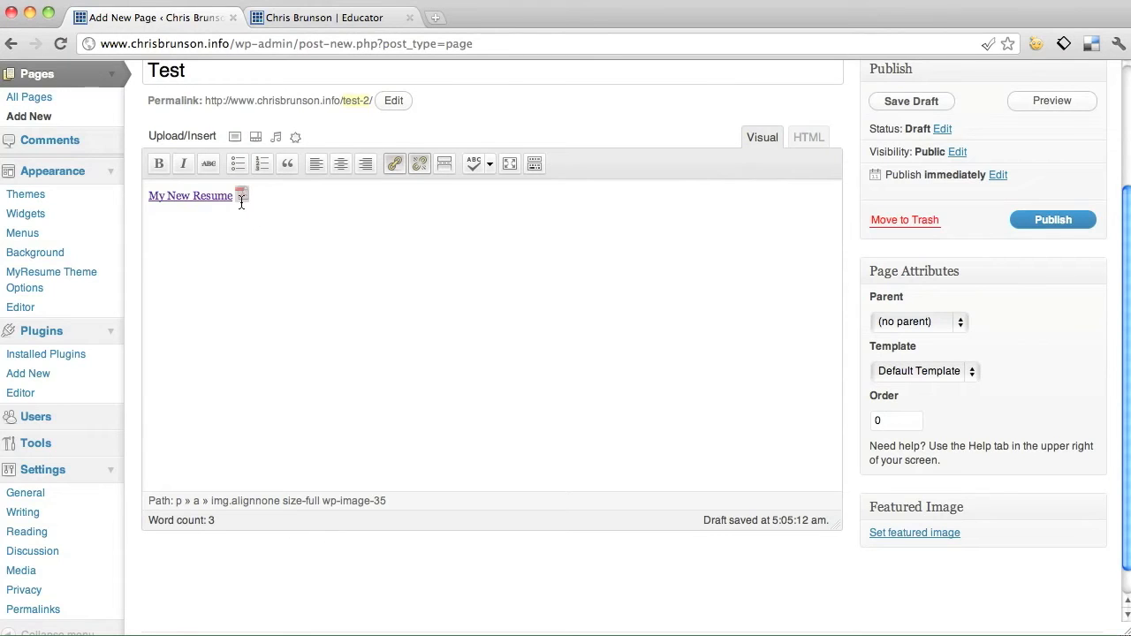
Copy the Resume+II file's full address from the media library.
click(309, 237)
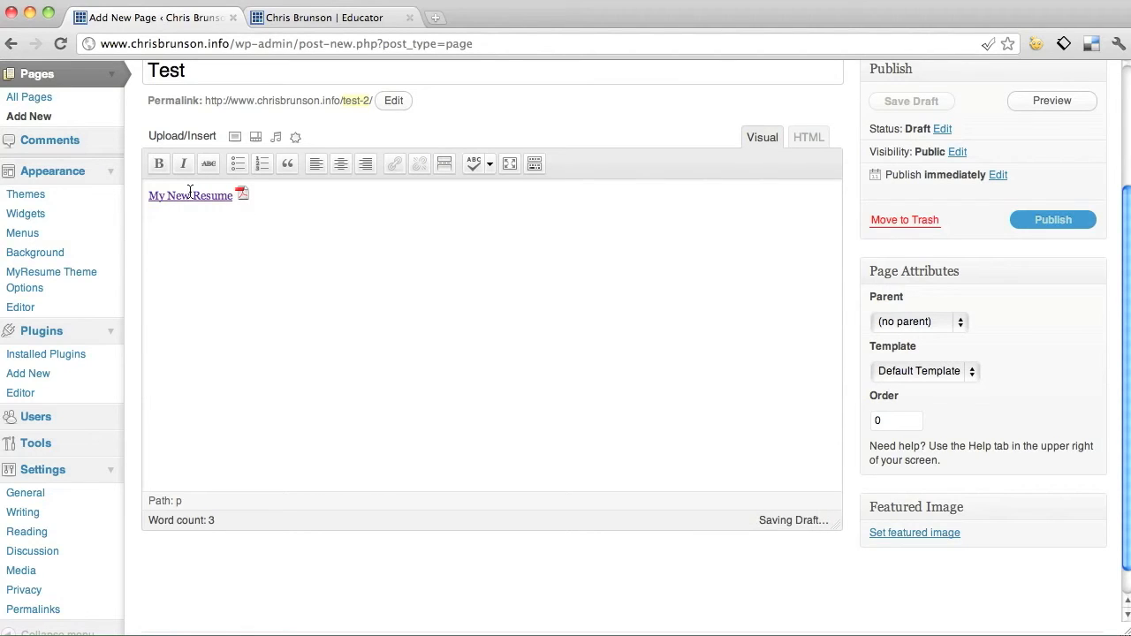
click(297, 138)
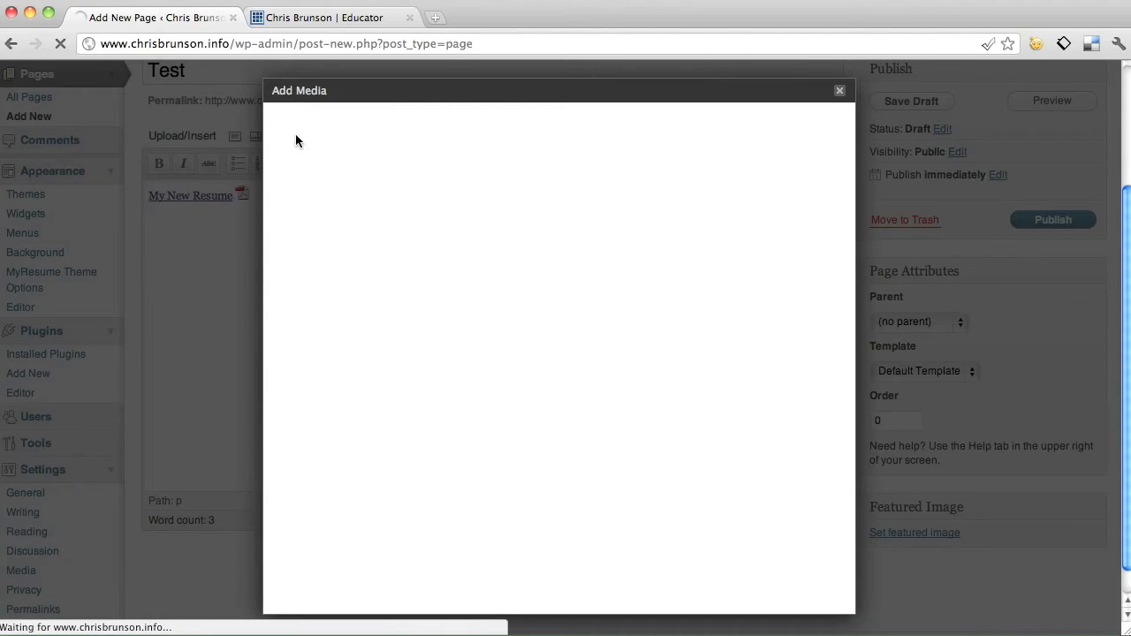
click(518, 122)
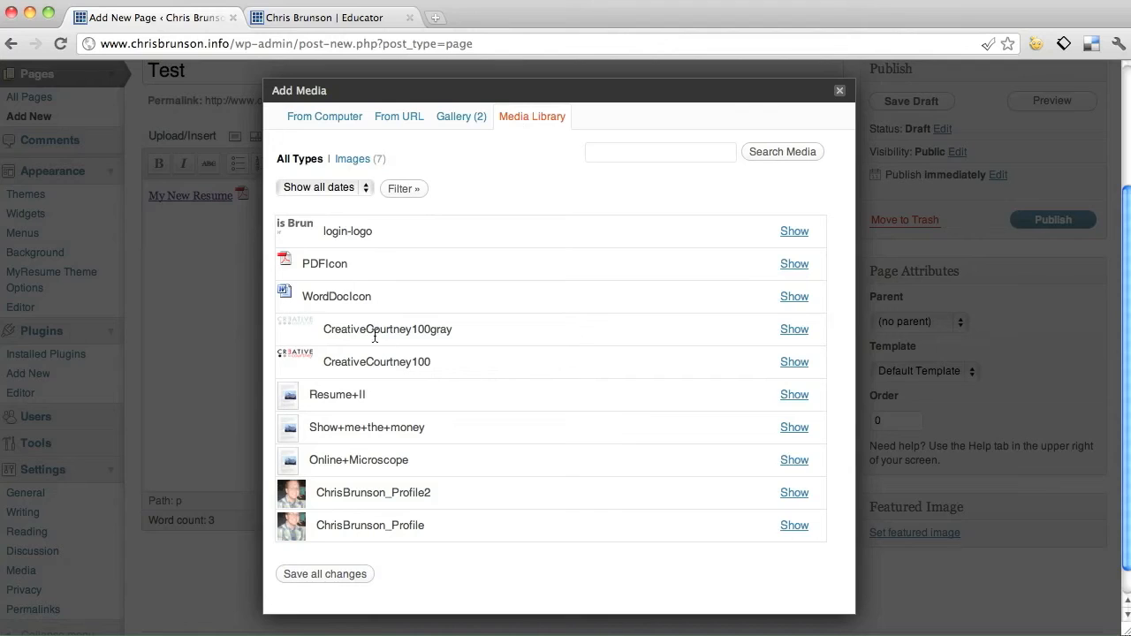
click(795, 395)
scroll(636, 366, down, 3)
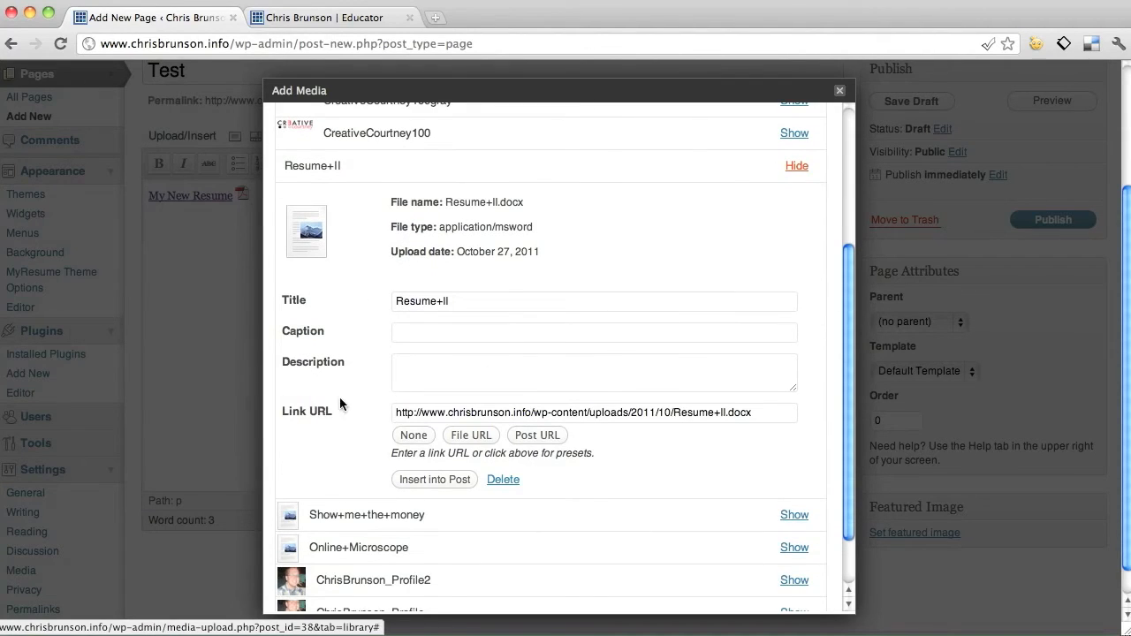
triple_click(474, 413)
key(super+c)
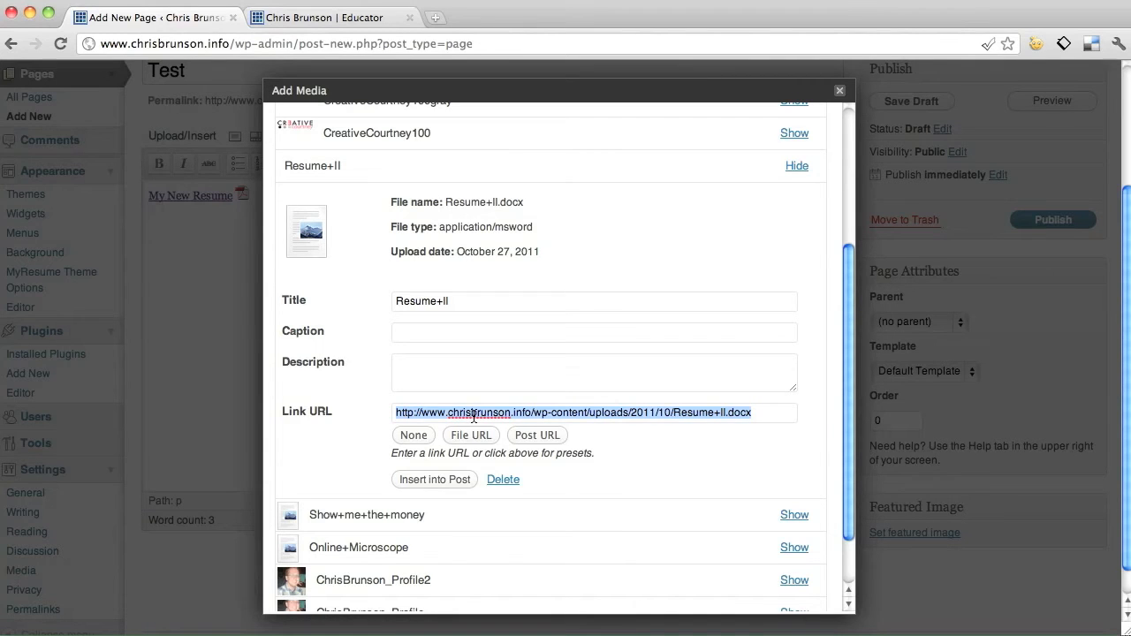
click(840, 92)
Relink 'My New Resume' from Google to the Resume+II.docx file address.
drag(237, 196, 144, 202)
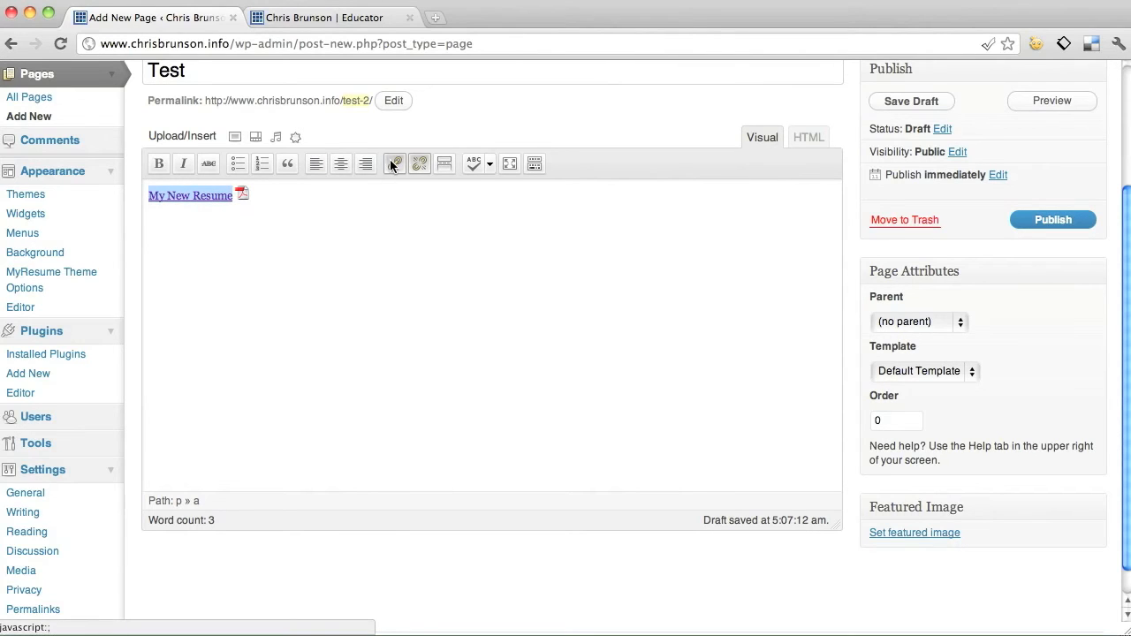
click(392, 162)
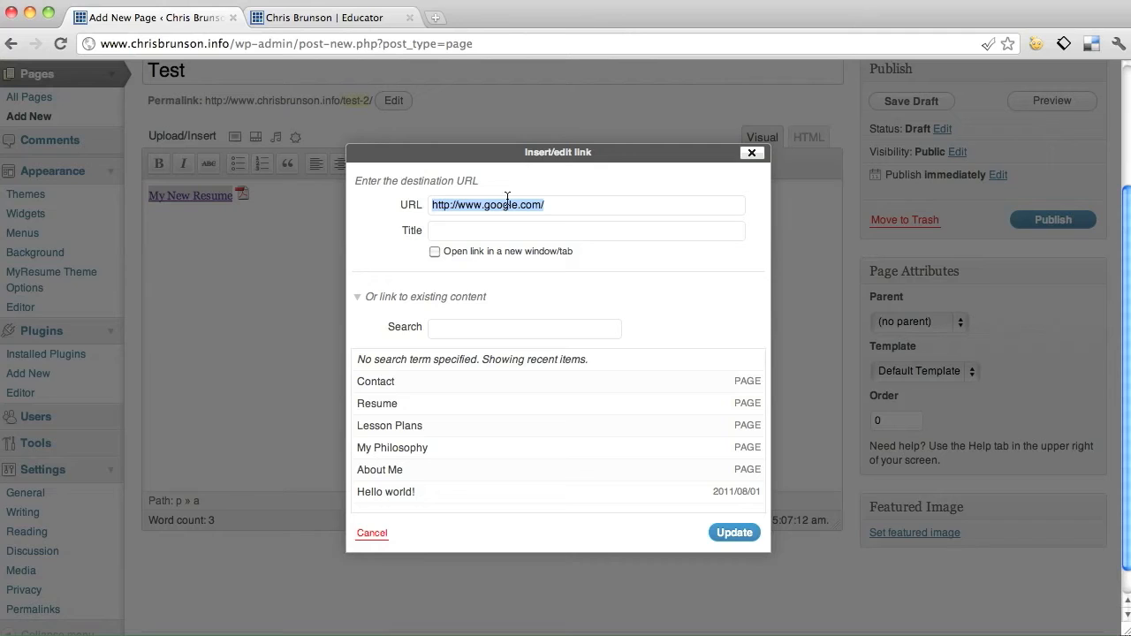
key(super+v)
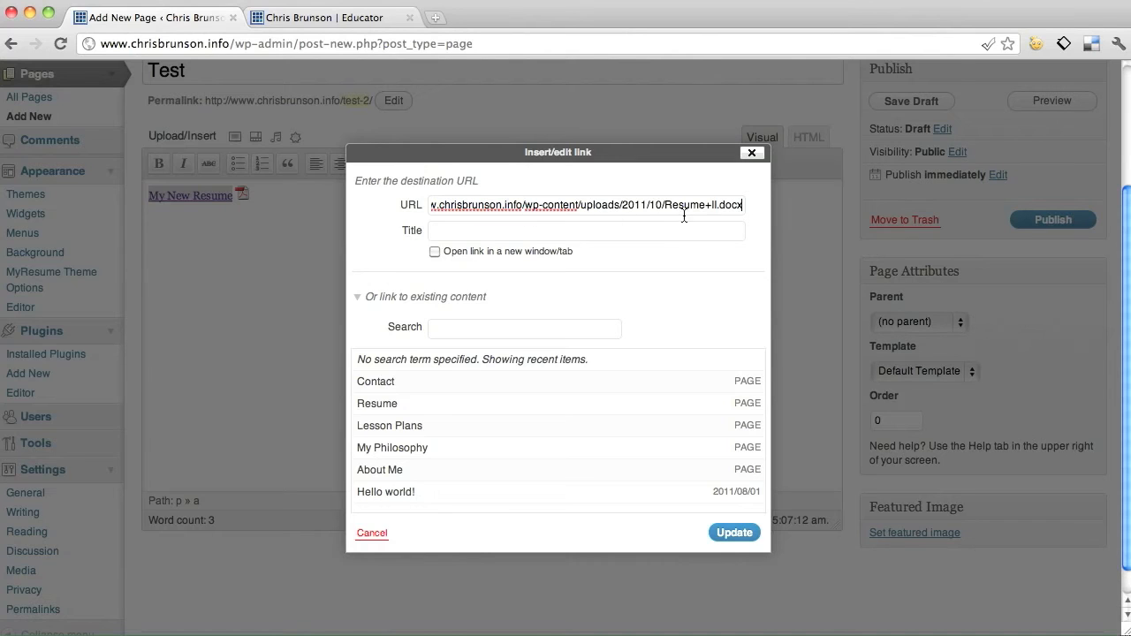
click(736, 537)
click(737, 539)
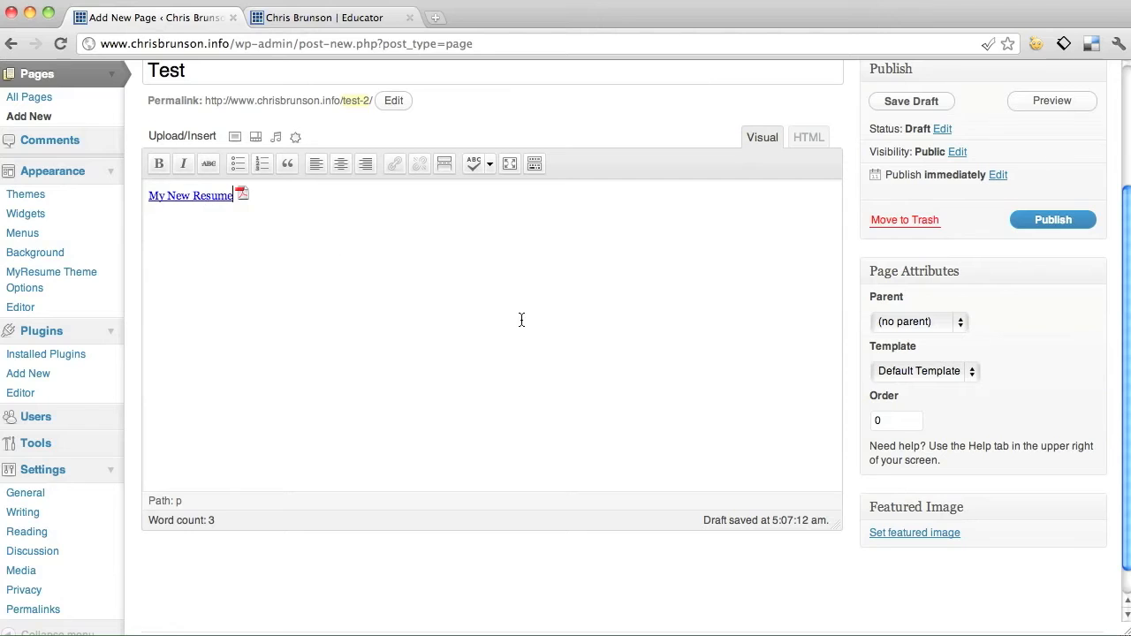
scroll(502, 305, up, 2)
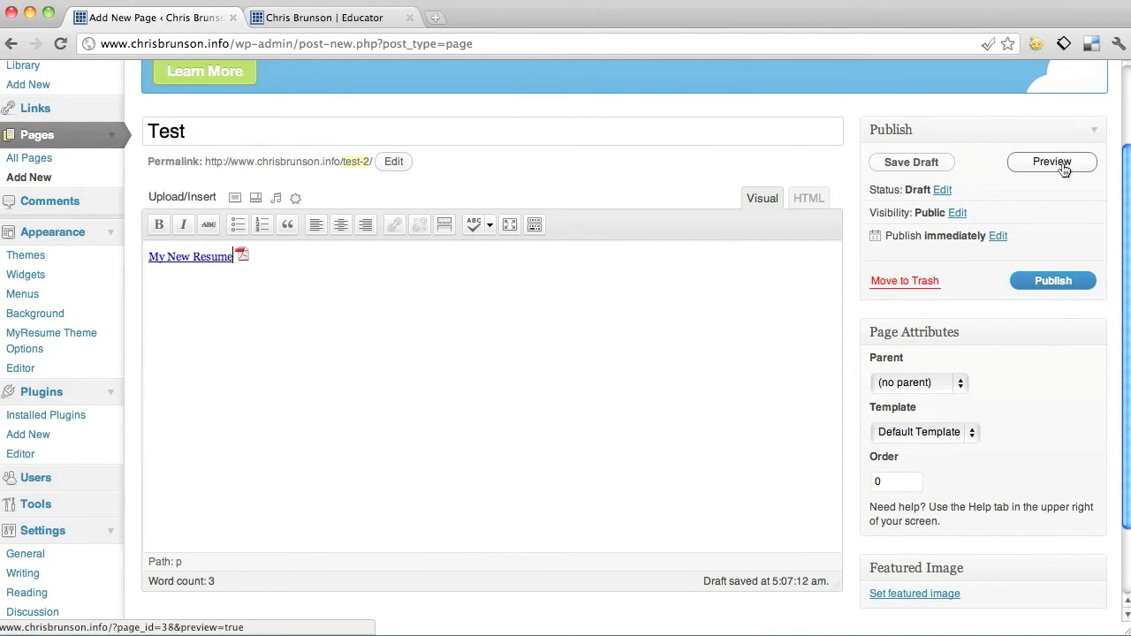
click(1052, 162)
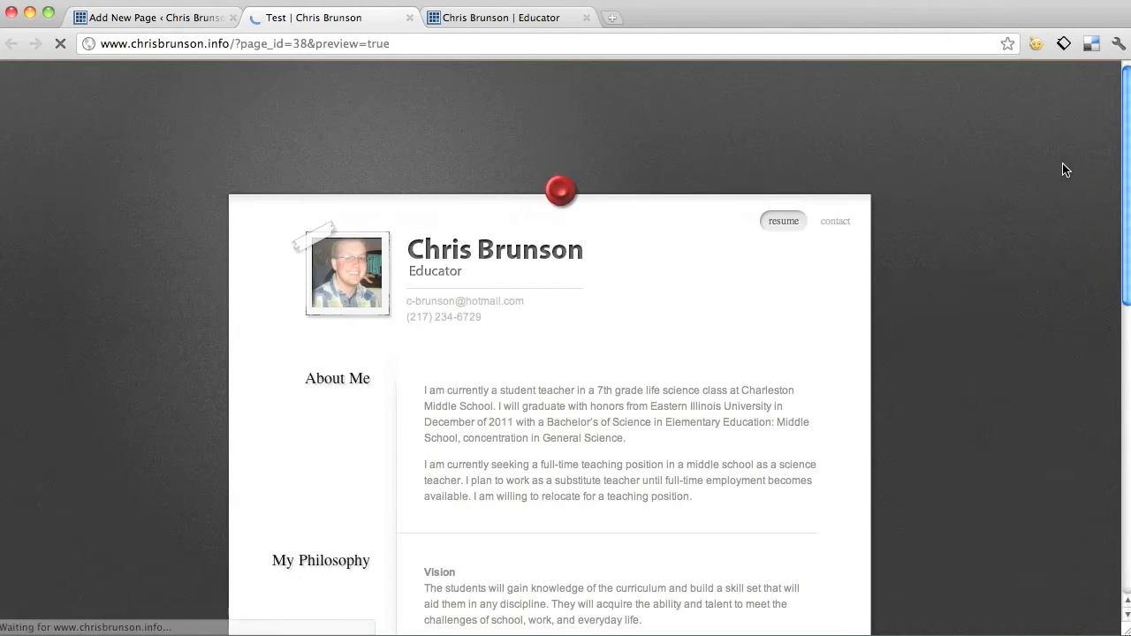
scroll(959, 204, down, 1)
scroll(959, 203, down, 10)
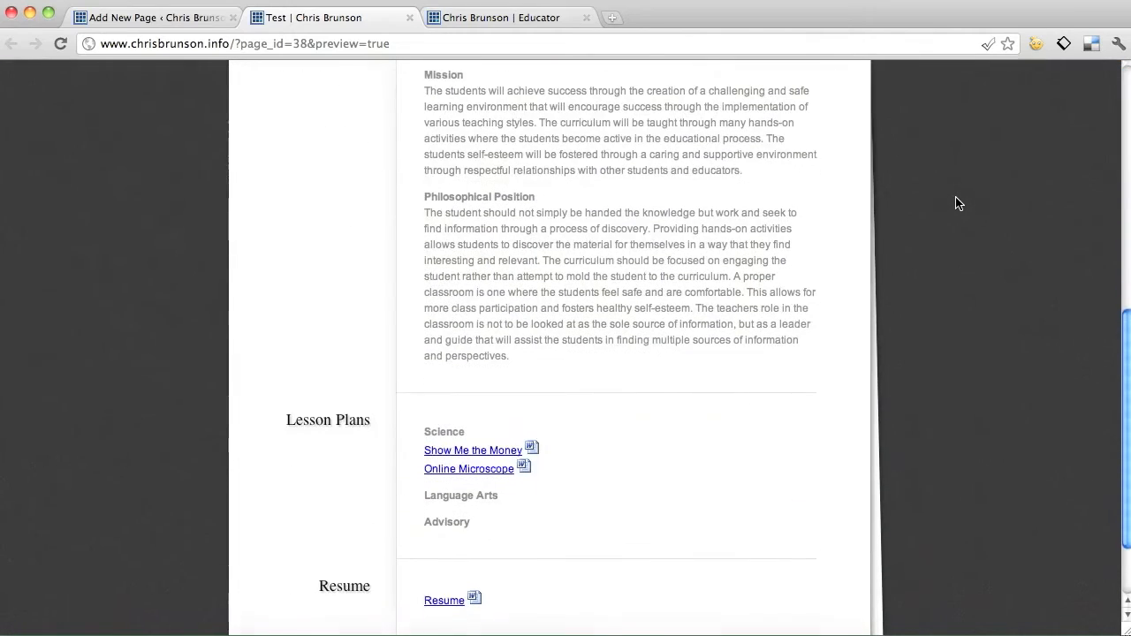
scroll(959, 203, up, 10)
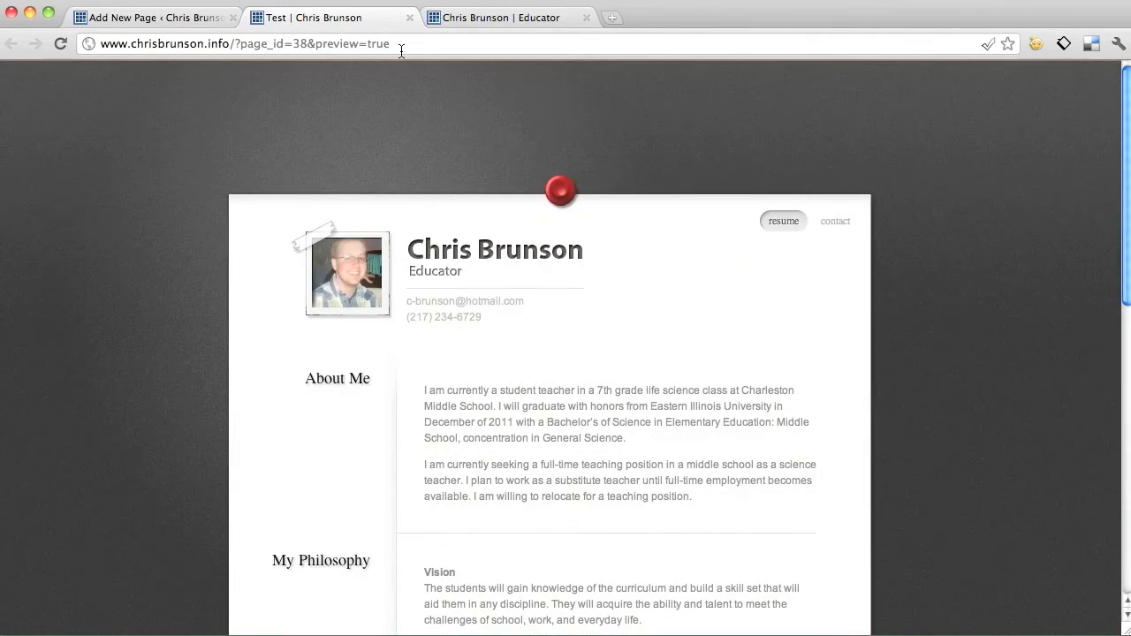
click(163, 19)
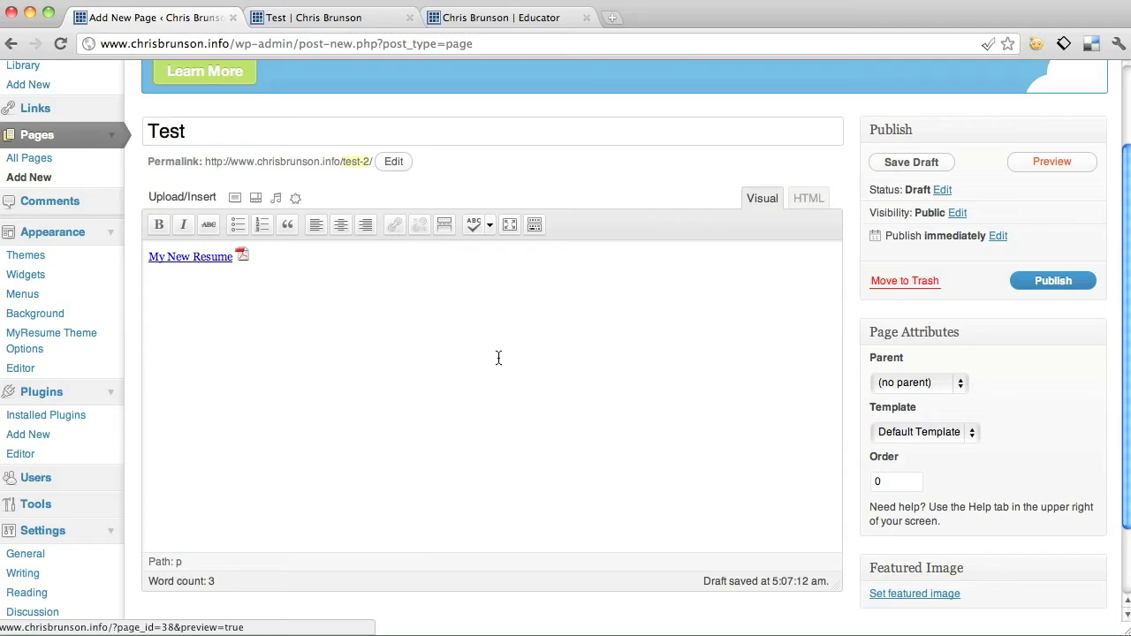
click(1050, 162)
click(1050, 162)
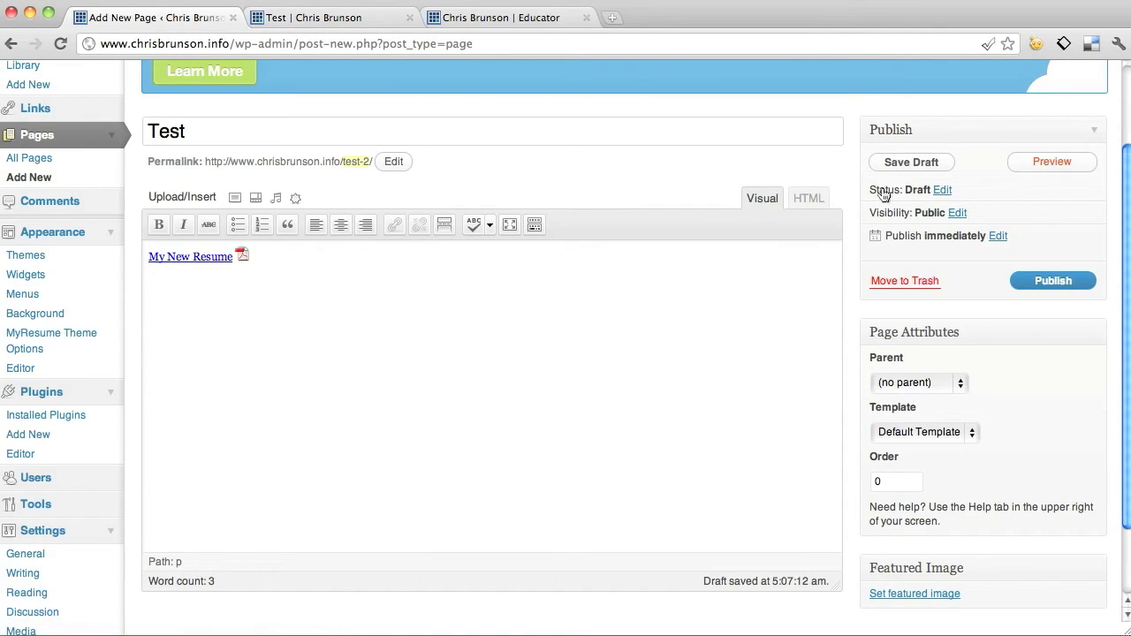
click(362, 21)
click(174, 18)
scroll(840, 304, down, 3)
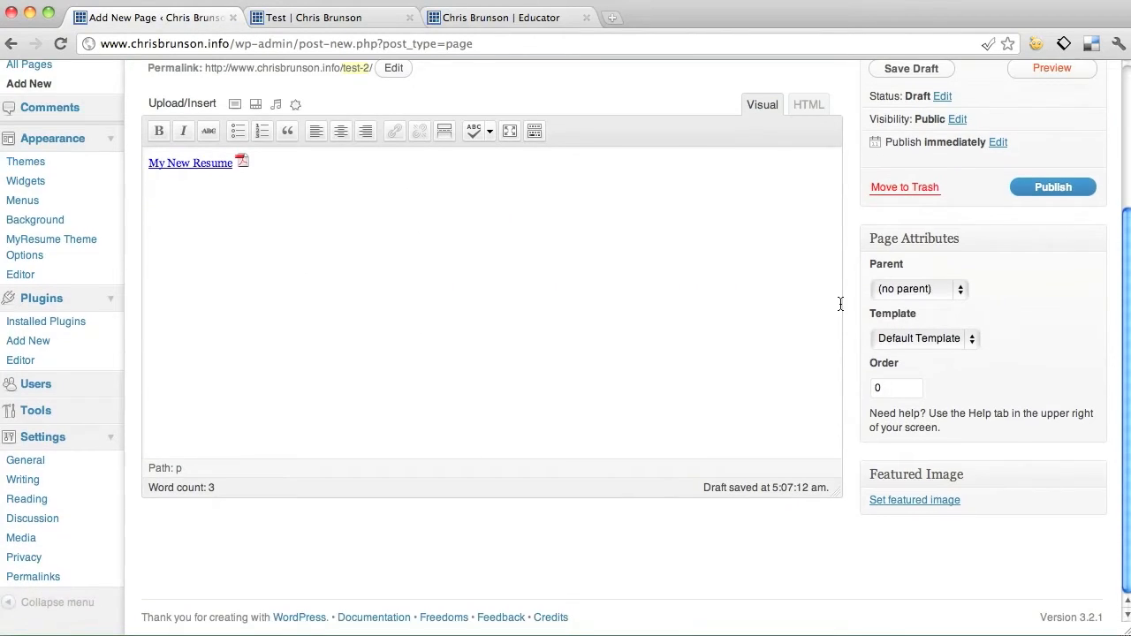
scroll(840, 304, up, 5)
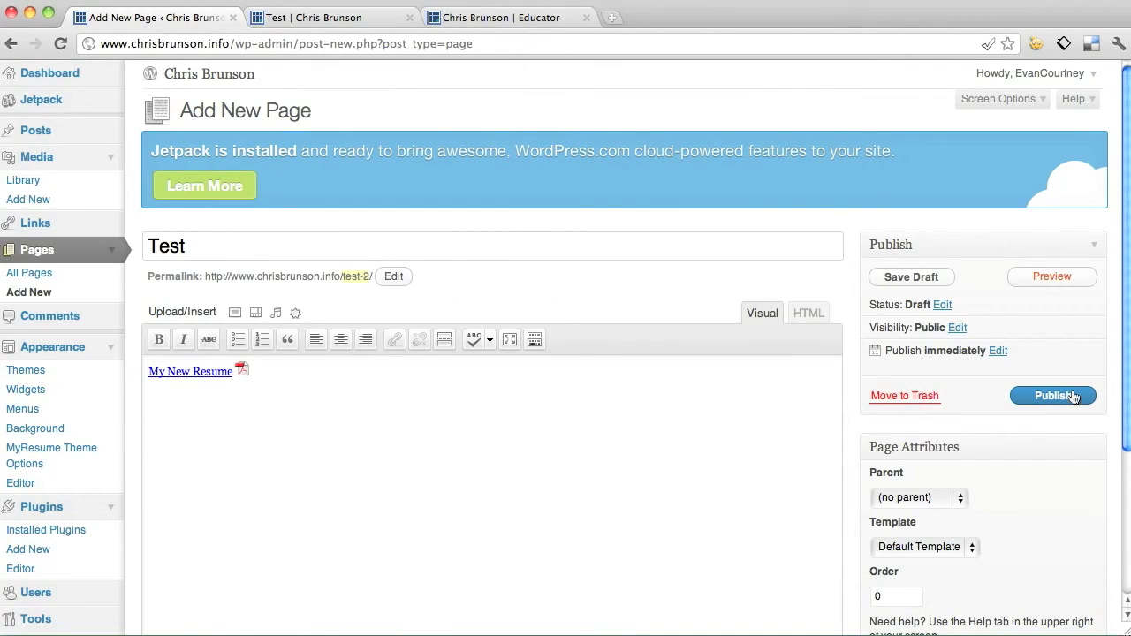
click(1038, 276)
click(331, 19)
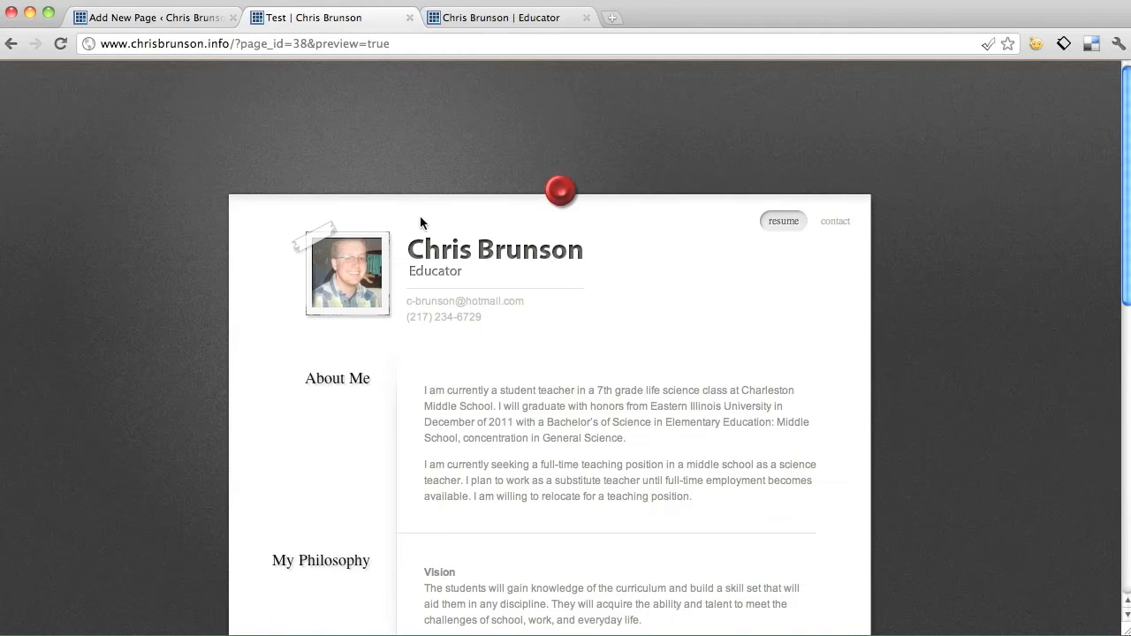
scroll(419, 219, down, 10)
scroll(420, 219, up, 10)
scroll(413, 134, down, 10)
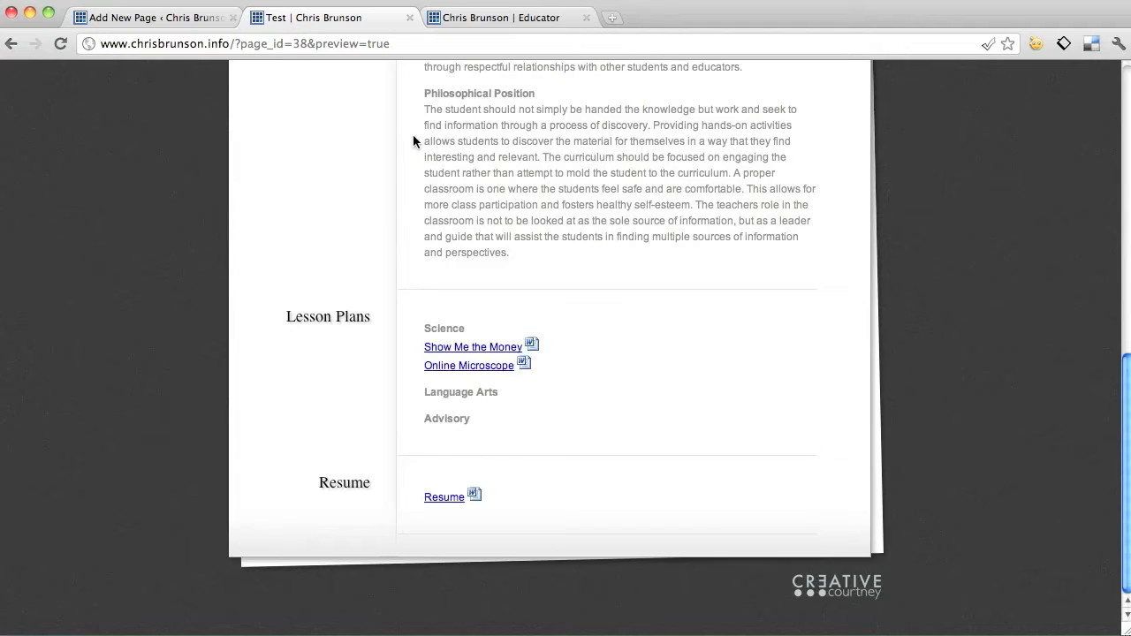
scroll(412, 134, up, 10)
click(409, 17)
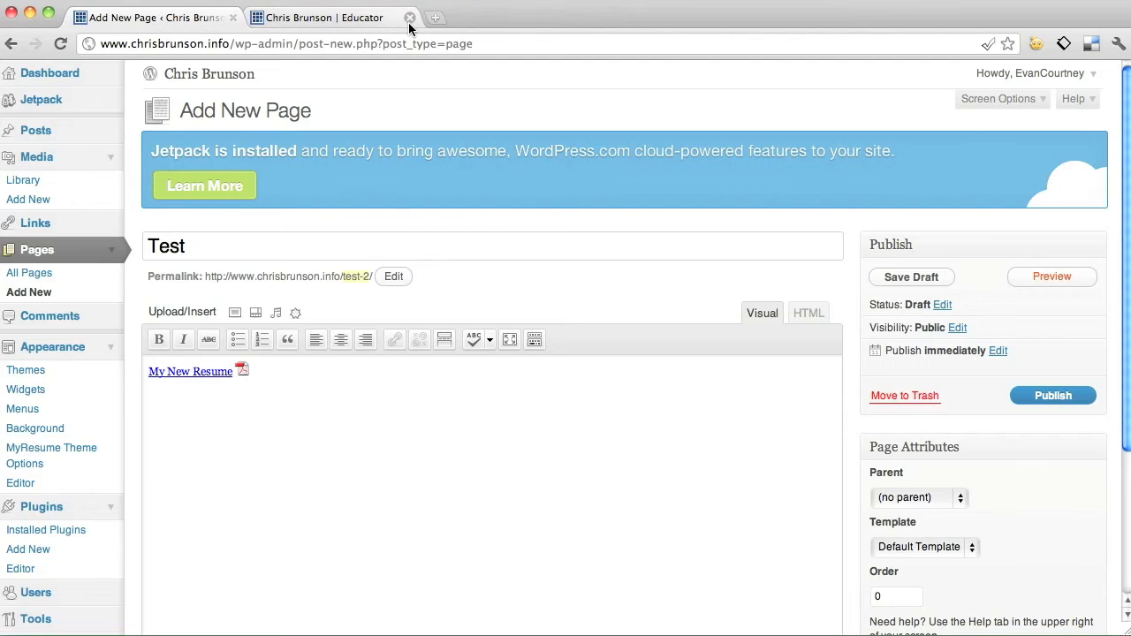
Trash the Test draft from All Pages, check the live site, and return to the list.
click(38, 253)
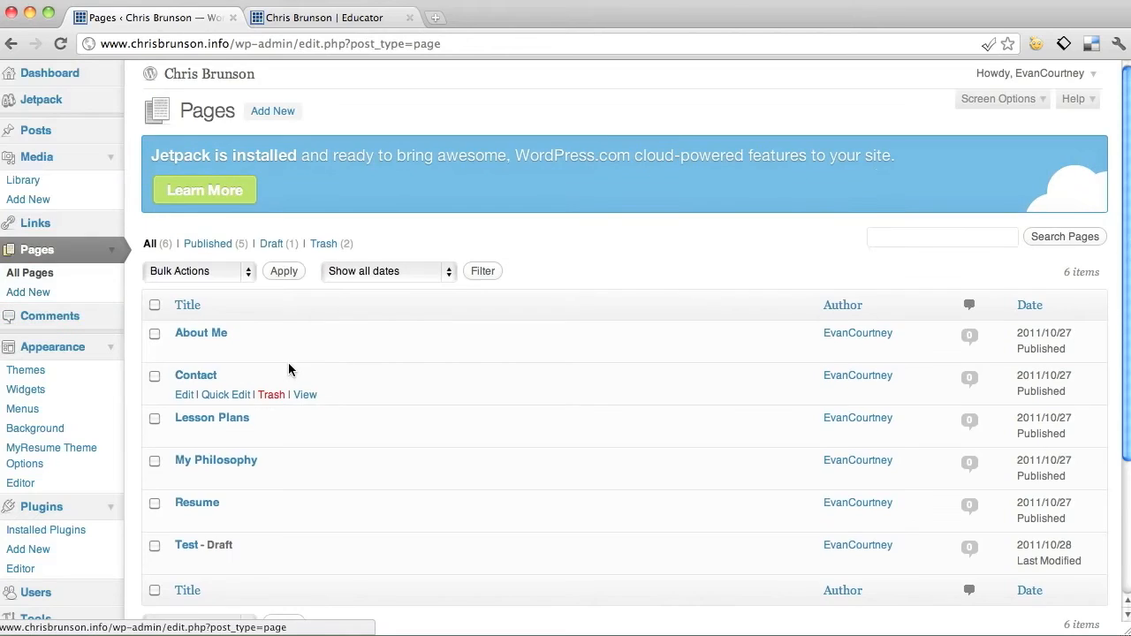
scroll(283, 380, down, 3)
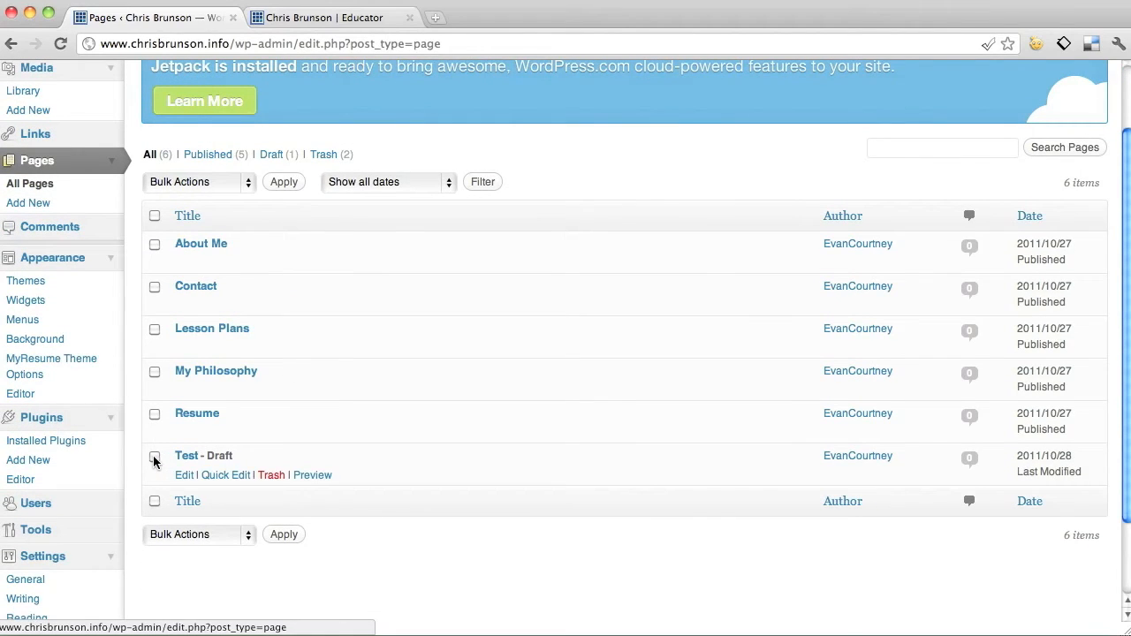
click(271, 474)
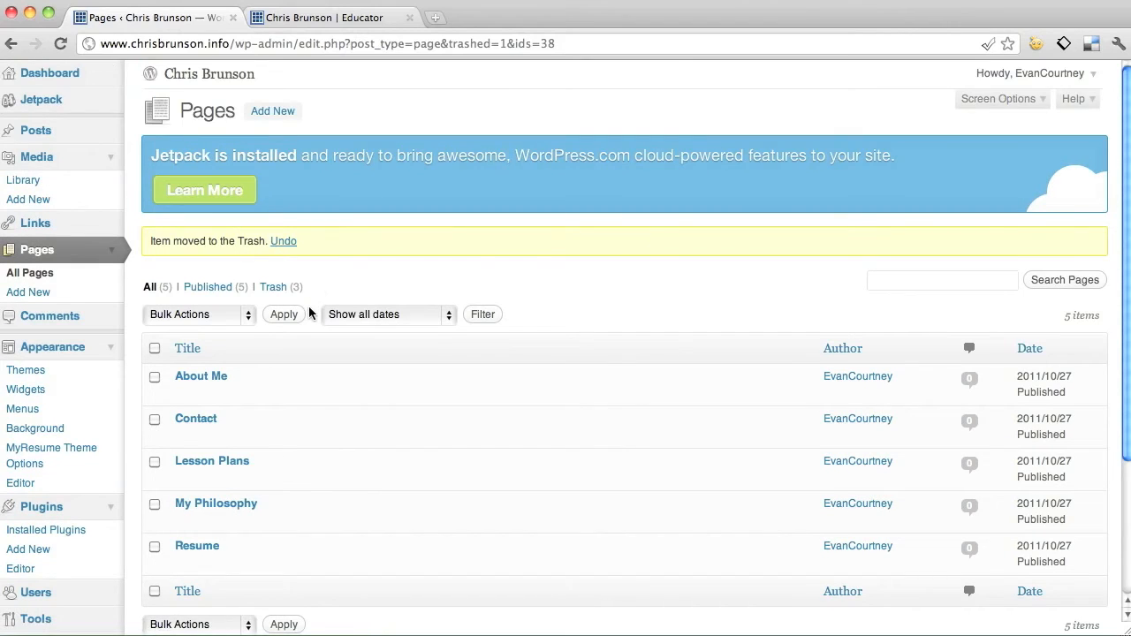
scroll(308, 314, down, 3)
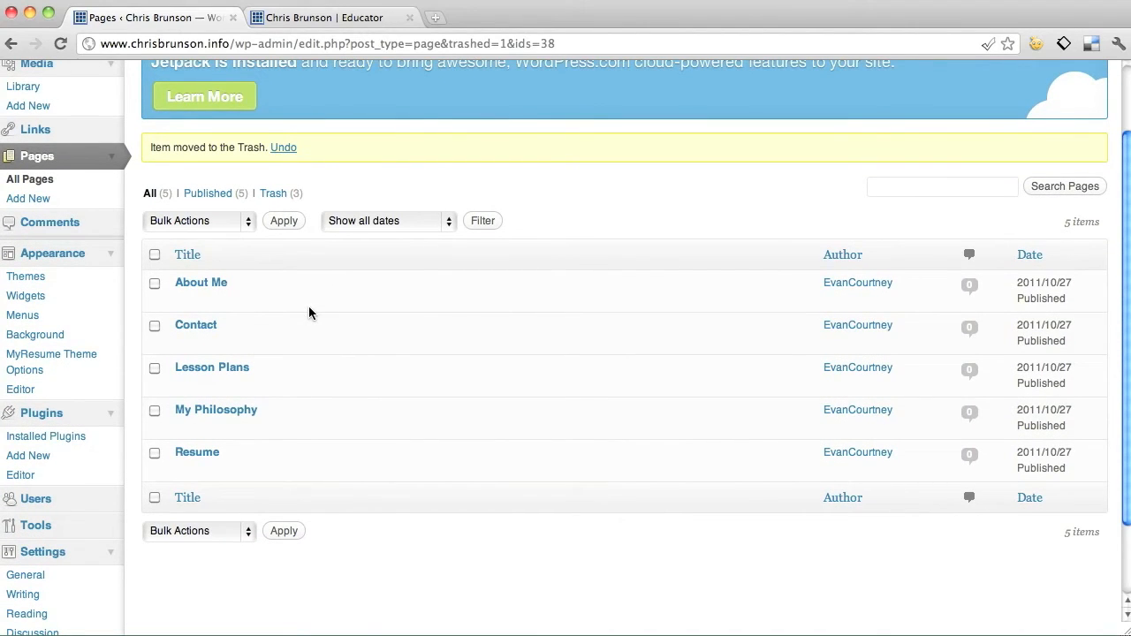
click(323, 19)
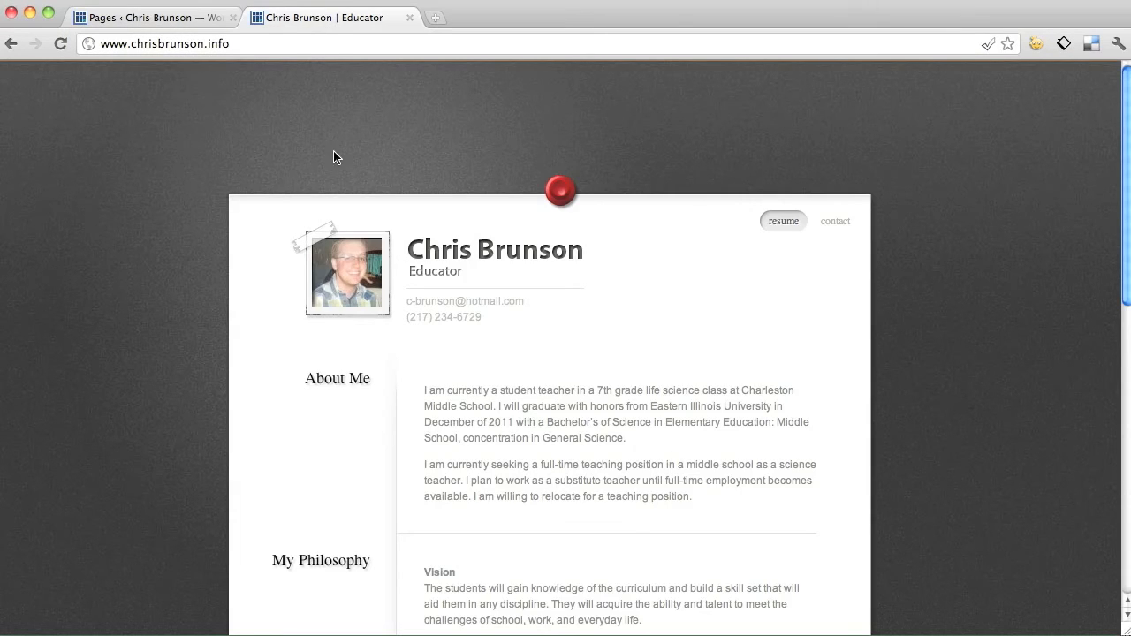
click(168, 19)
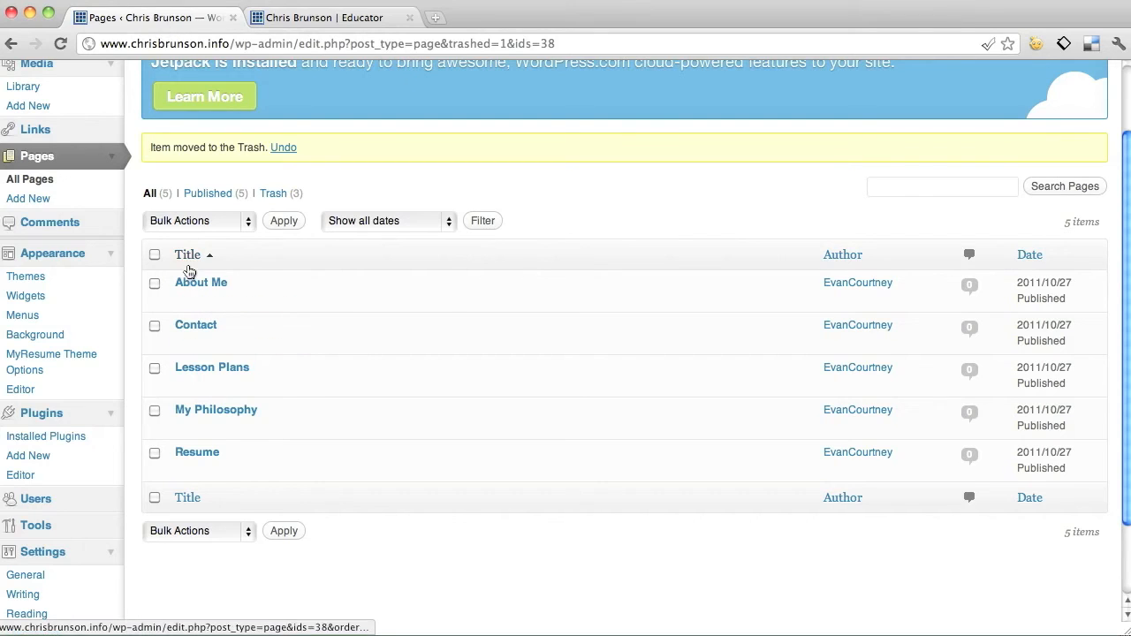
From the About Me page editor, go to MyResume Theme Options under Appearance.
click(185, 301)
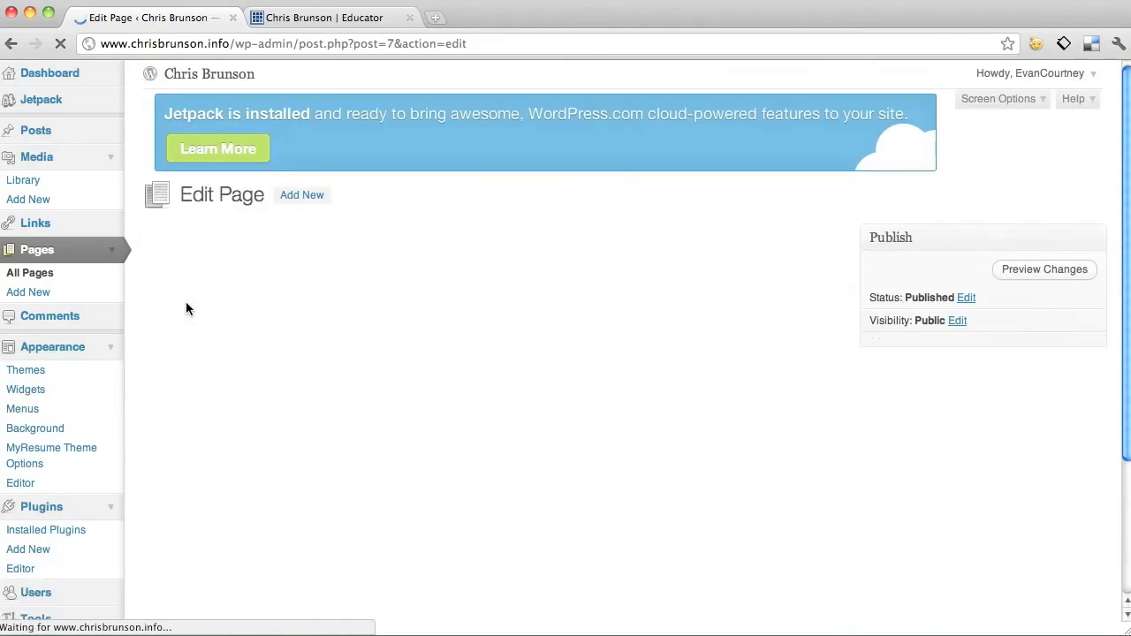
scroll(357, 425, down, 1)
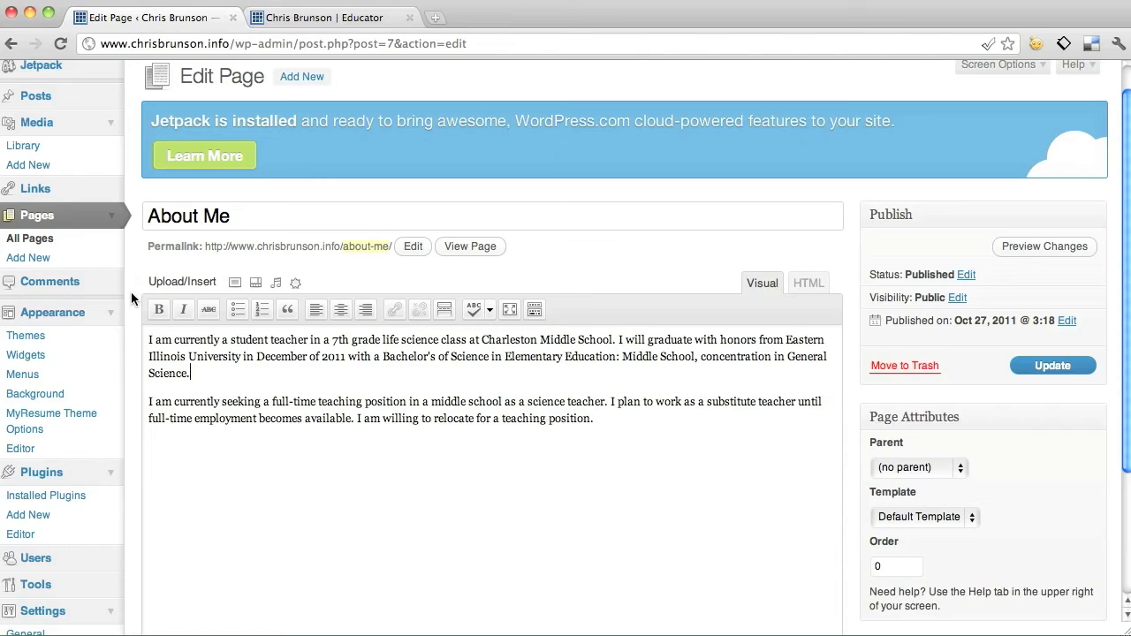
click(80, 422)
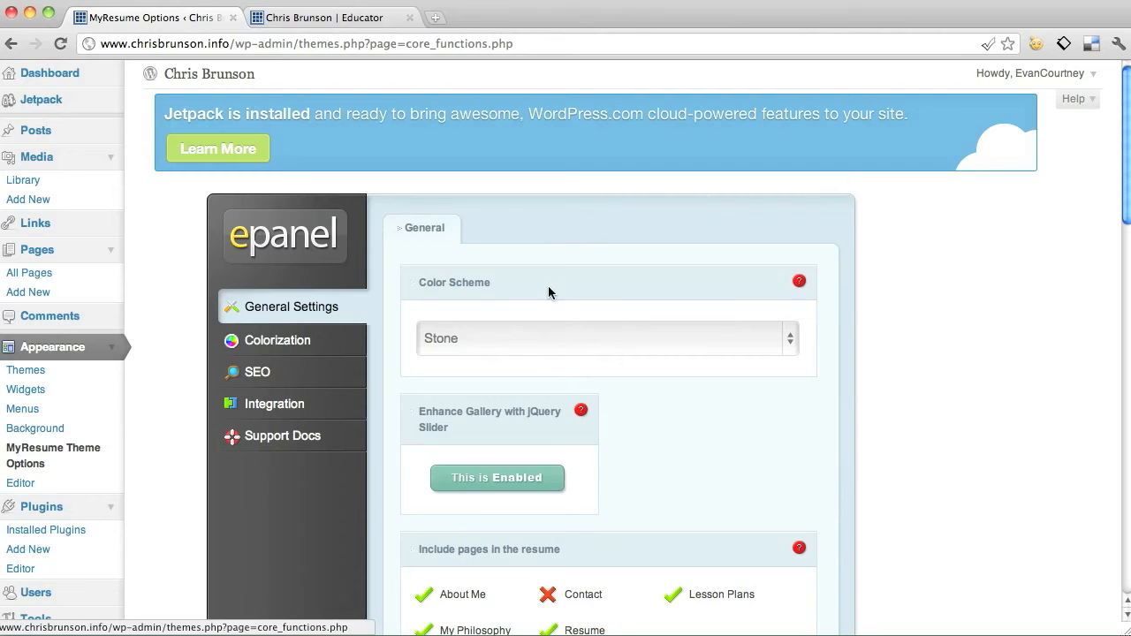
Glance at the live site and read the Color Scheme option's help.
click(298, 18)
click(191, 18)
click(800, 285)
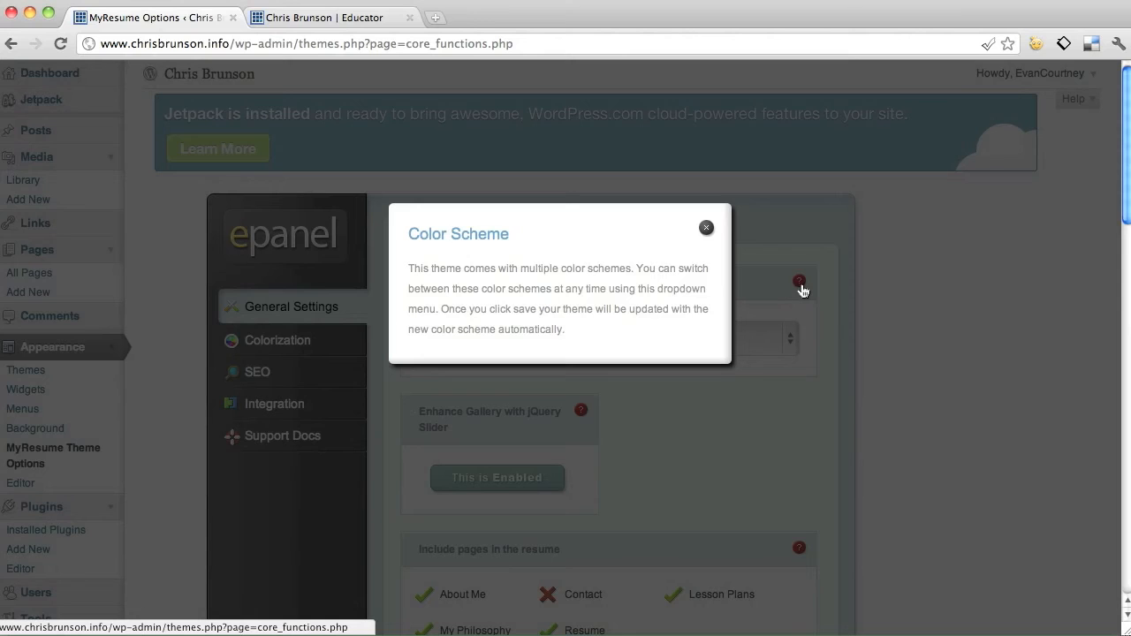
click(706, 230)
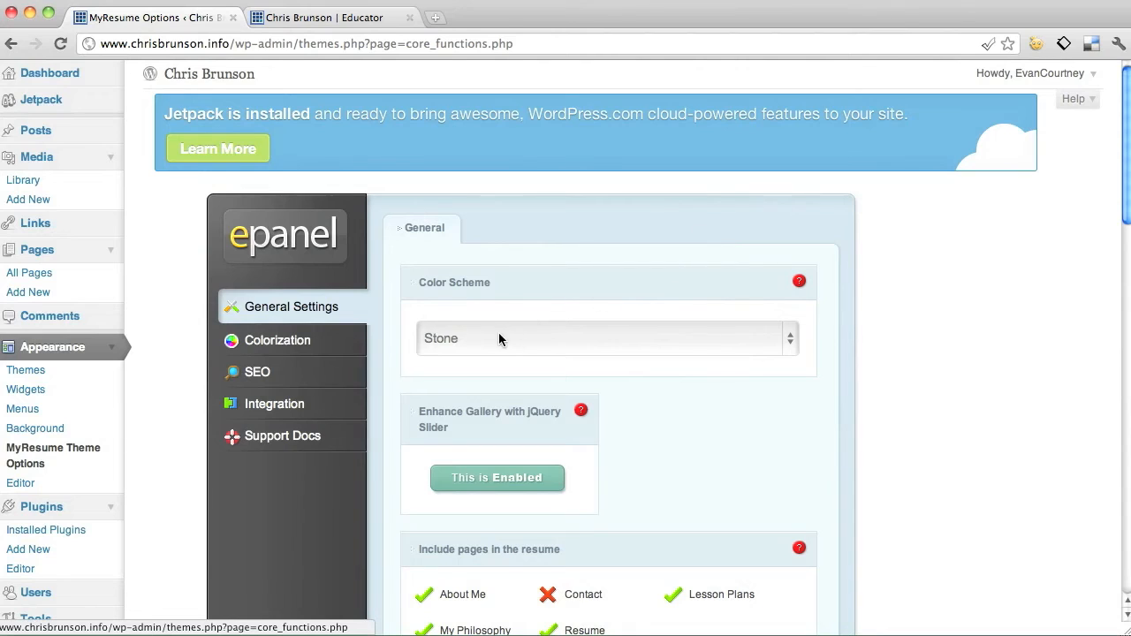
Select Canvas as the colour scheme and save the theme options.
click(499, 337)
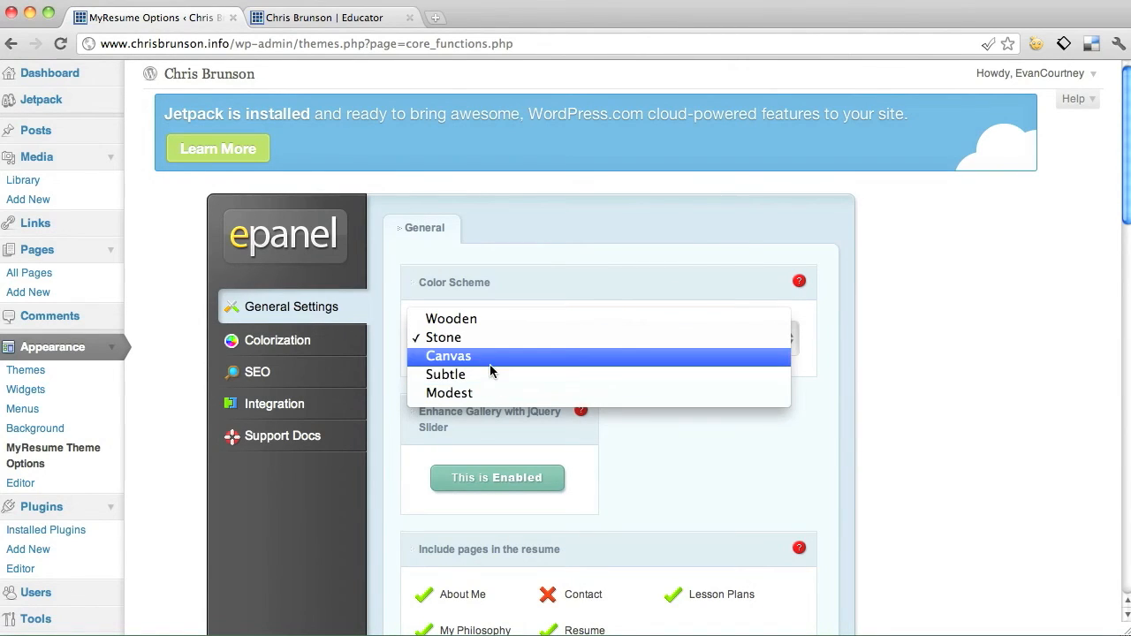
click(492, 357)
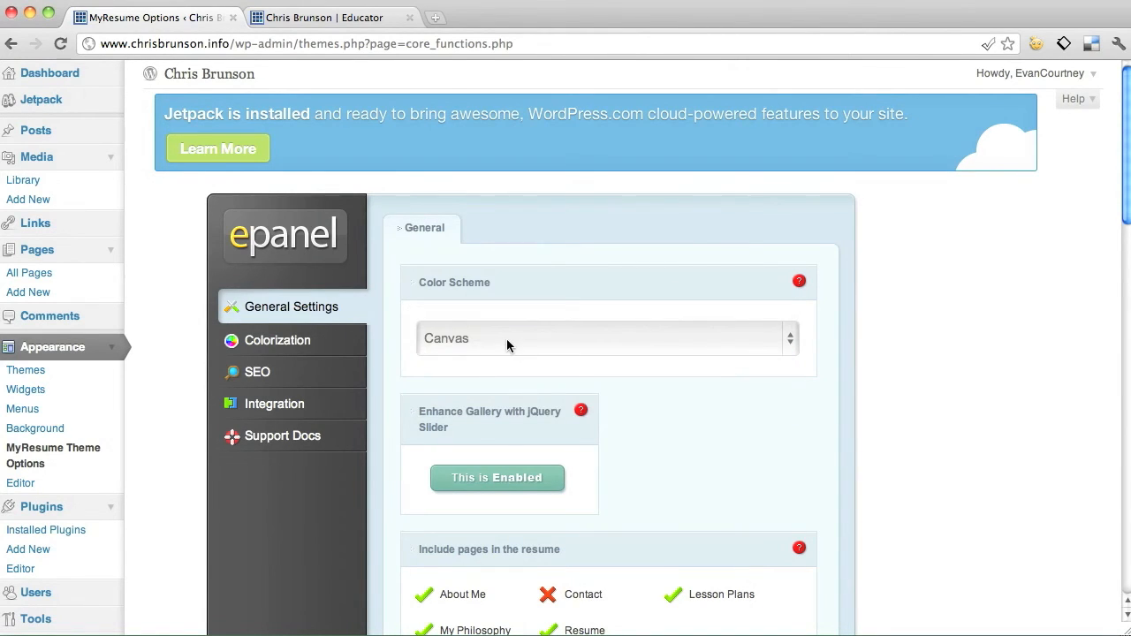
click(506, 339)
click(507, 340)
scroll(734, 383, down, 10)
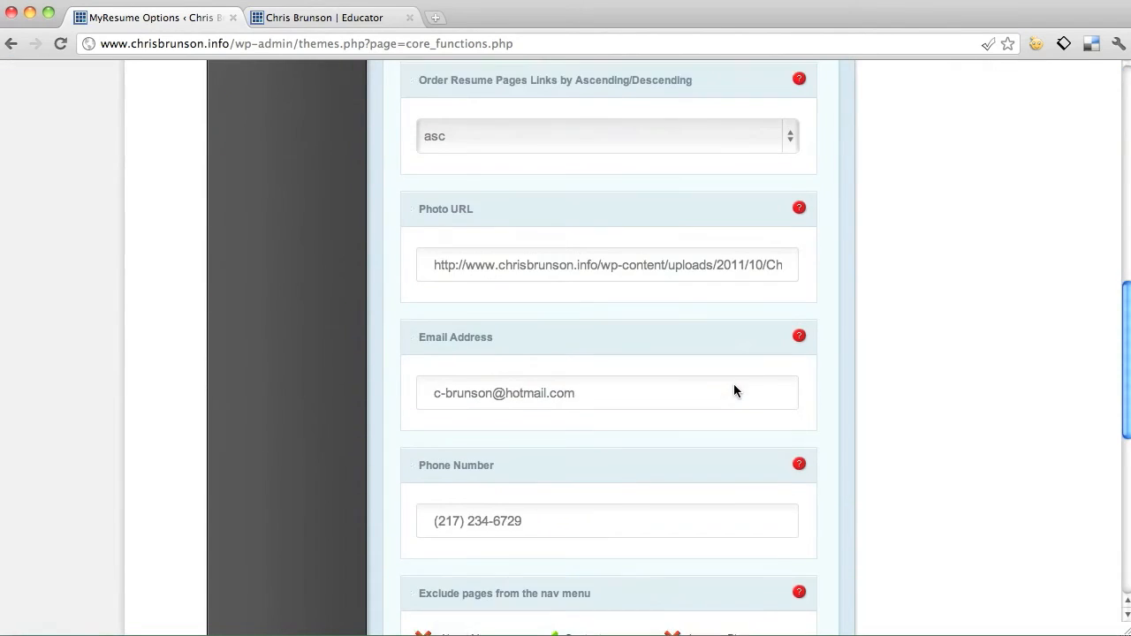
scroll(733, 389, down, 10)
click(790, 502)
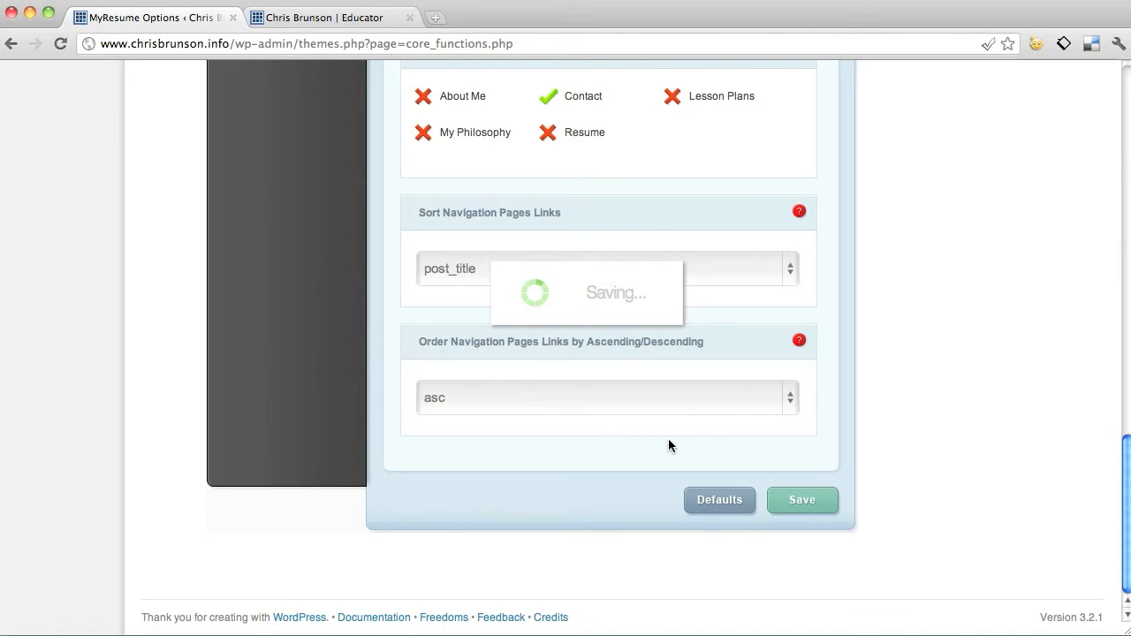
click(338, 29)
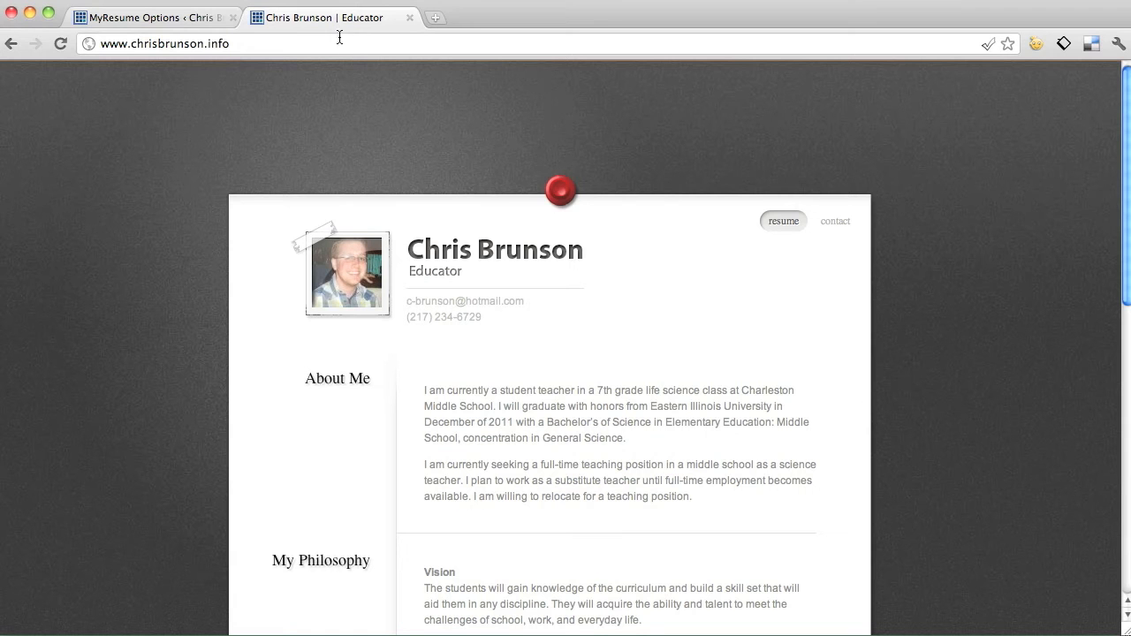
Reload the live résumé site to view the Canvas scheme, then return to the options.
click(341, 40)
key(Return)
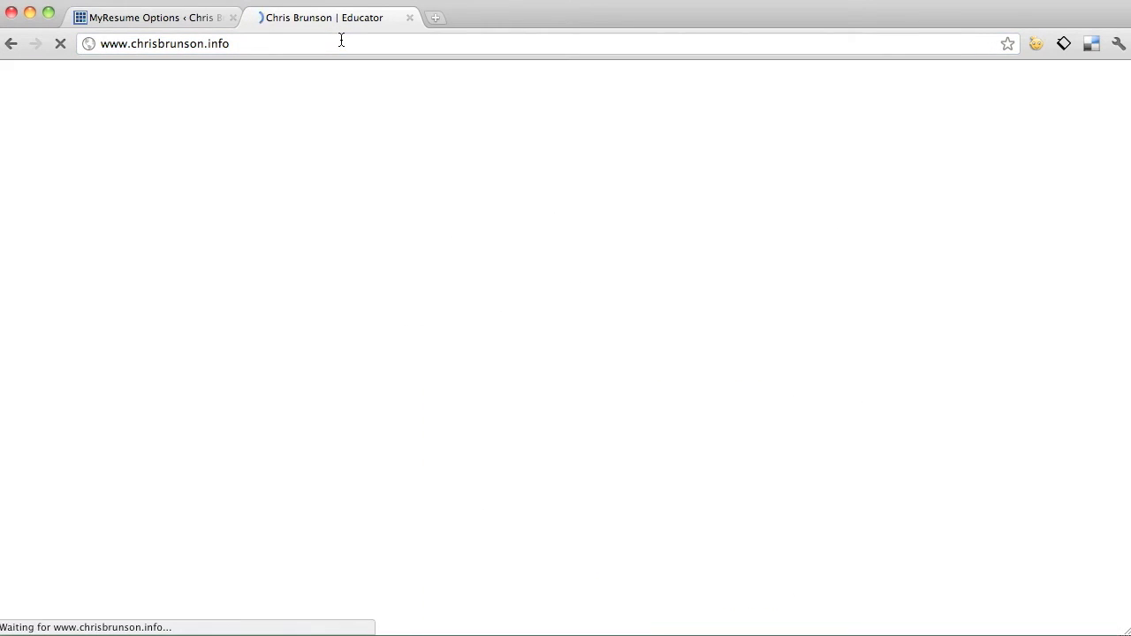
scroll(180, 190, down, 7)
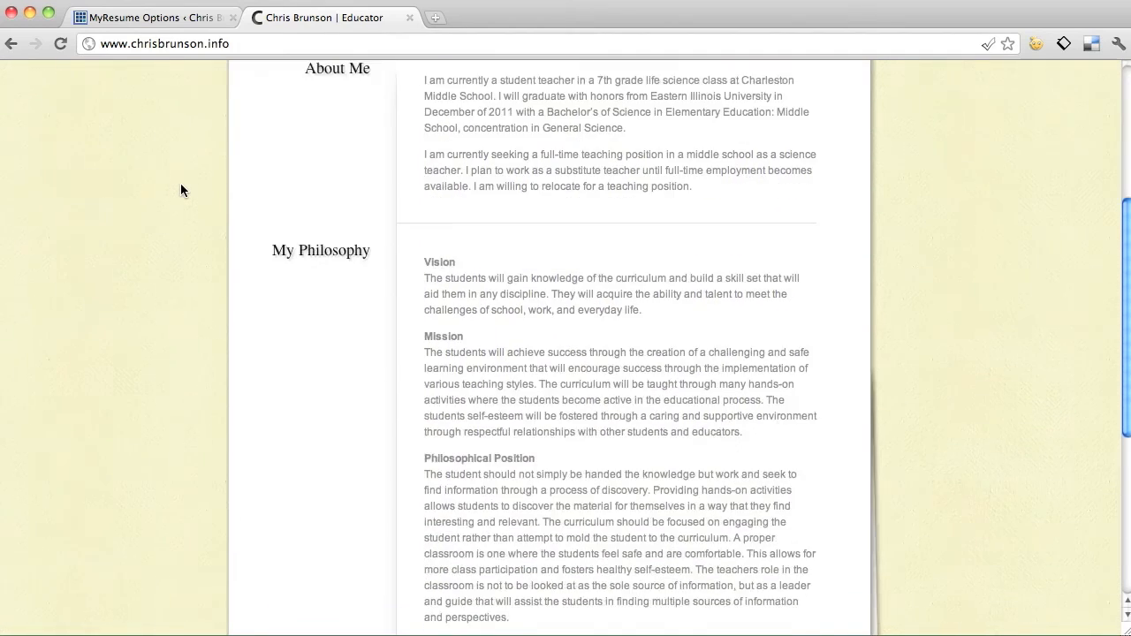
click(159, 17)
scroll(445, 312, up, 15)
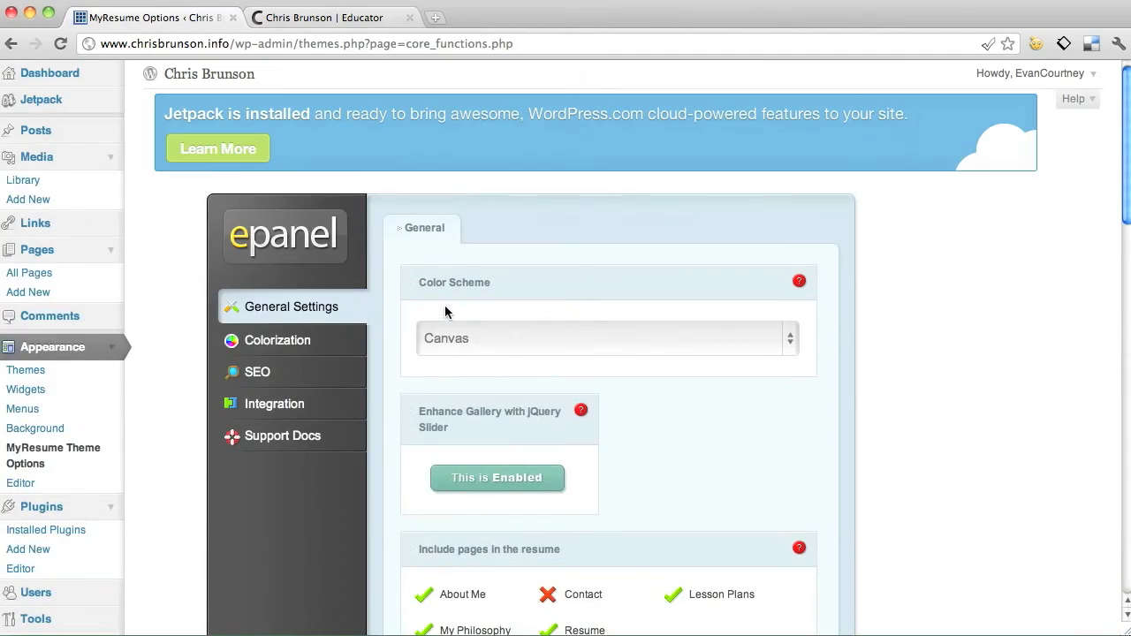
Switch the colour scheme back to Stone and save the theme options.
click(496, 348)
click(506, 326)
scroll(849, 371, down, 15)
click(801, 502)
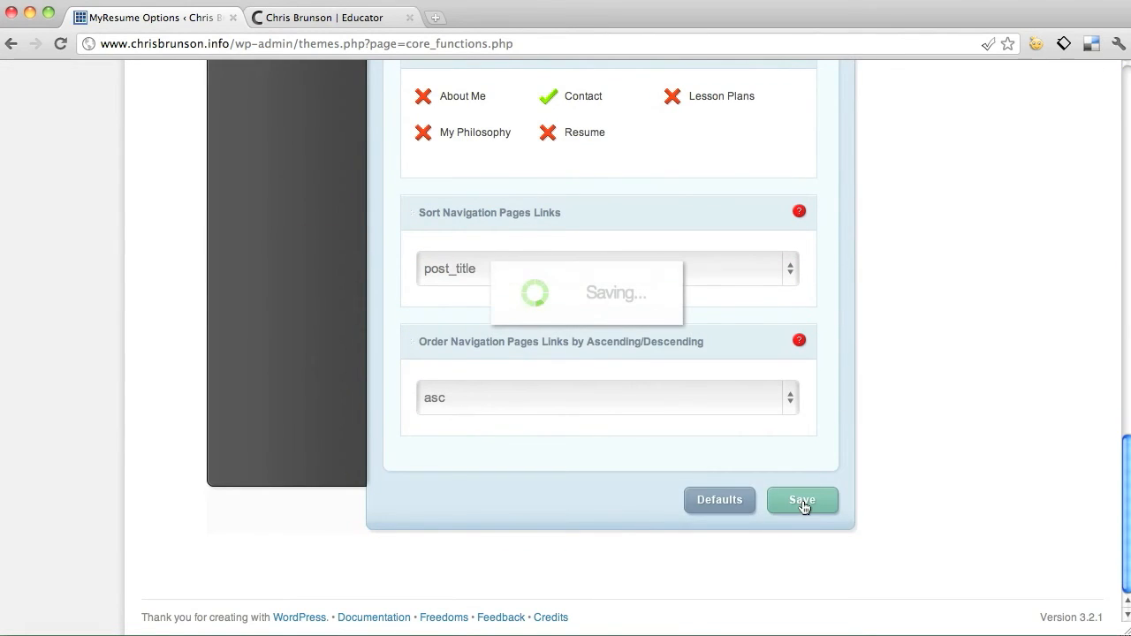
Reload the live site to confirm the dark Stone look.
click(326, 18)
key(super+r)
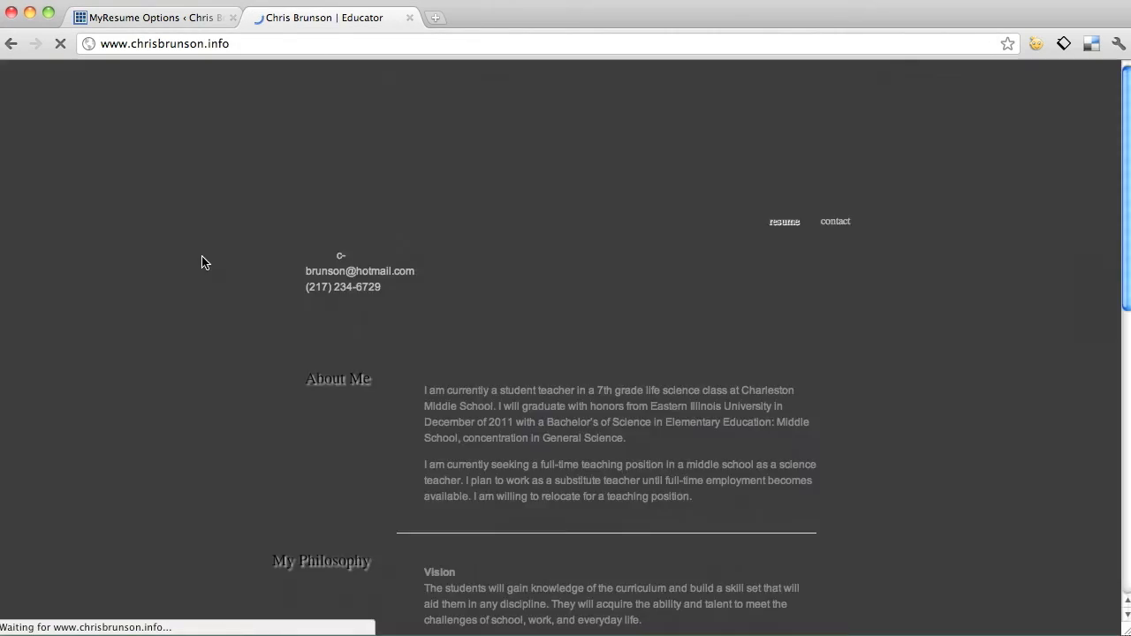
scroll(201, 263, down, 15)
scroll(202, 263, up, 4)
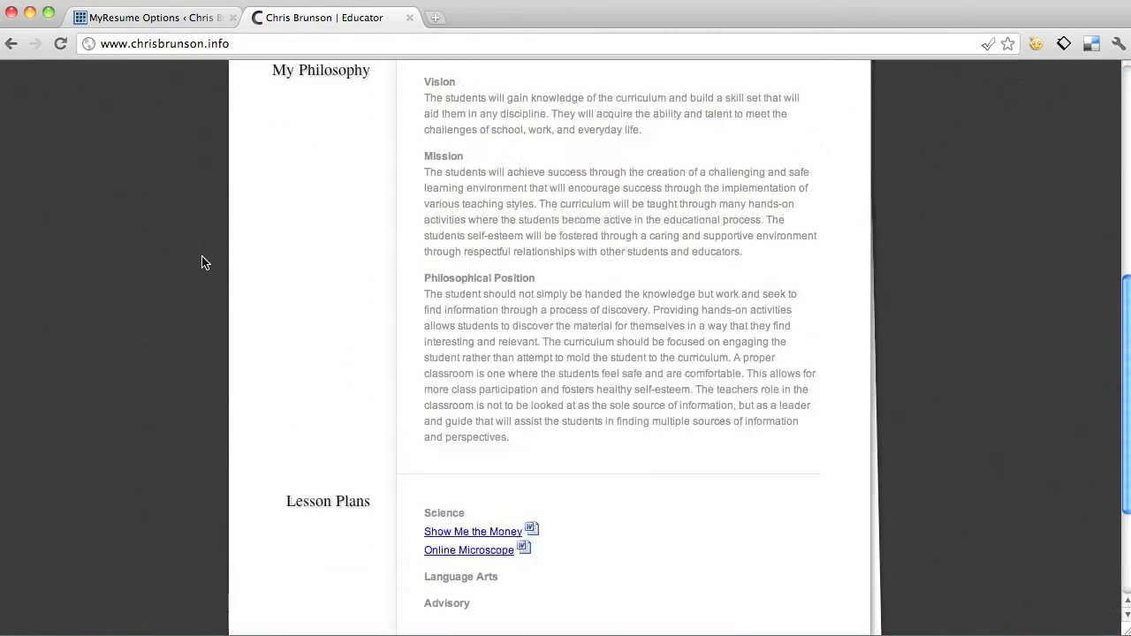
scroll(201, 263, up, 5)
Reload the theme options page and compare it with the live site again.
click(155, 21)
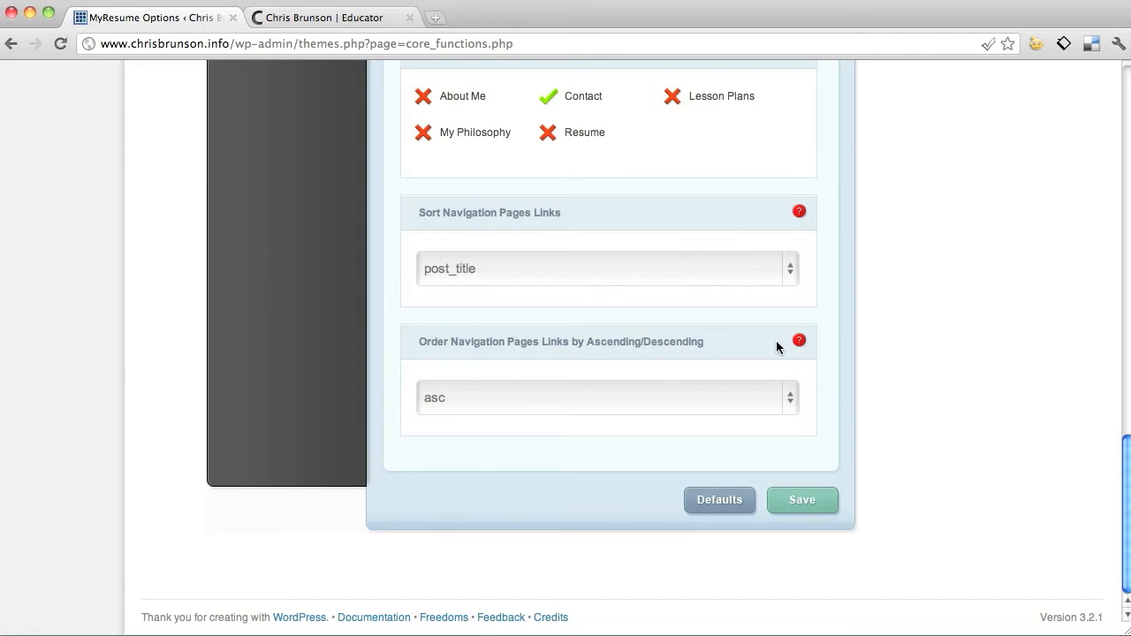
key(super+r)
scroll(868, 348, down, 5)
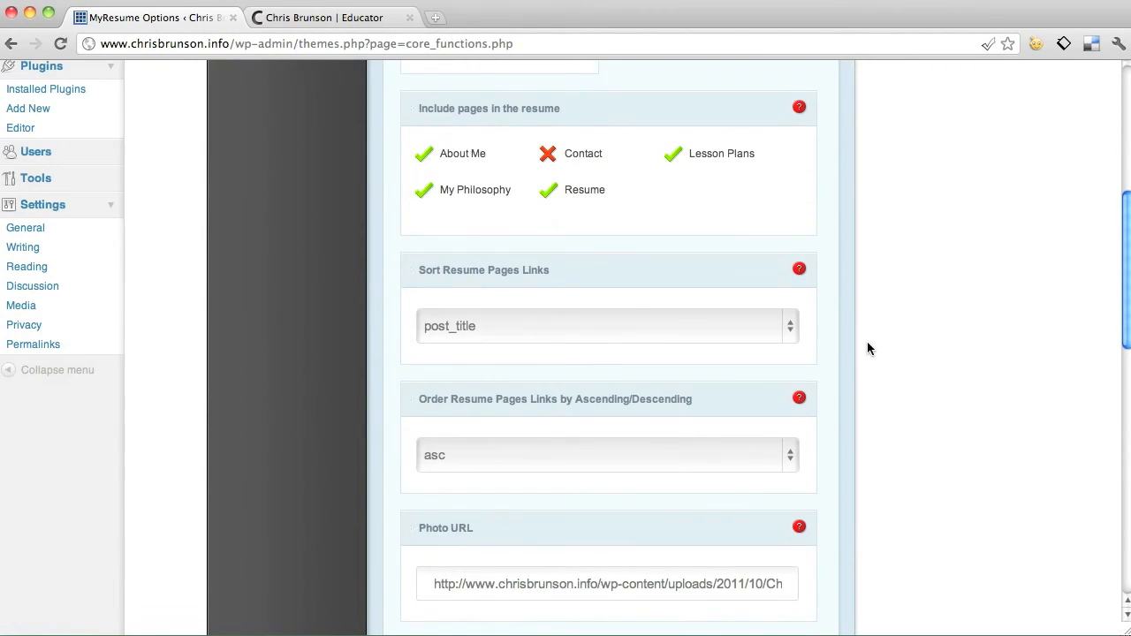
scroll(867, 347, up, 3)
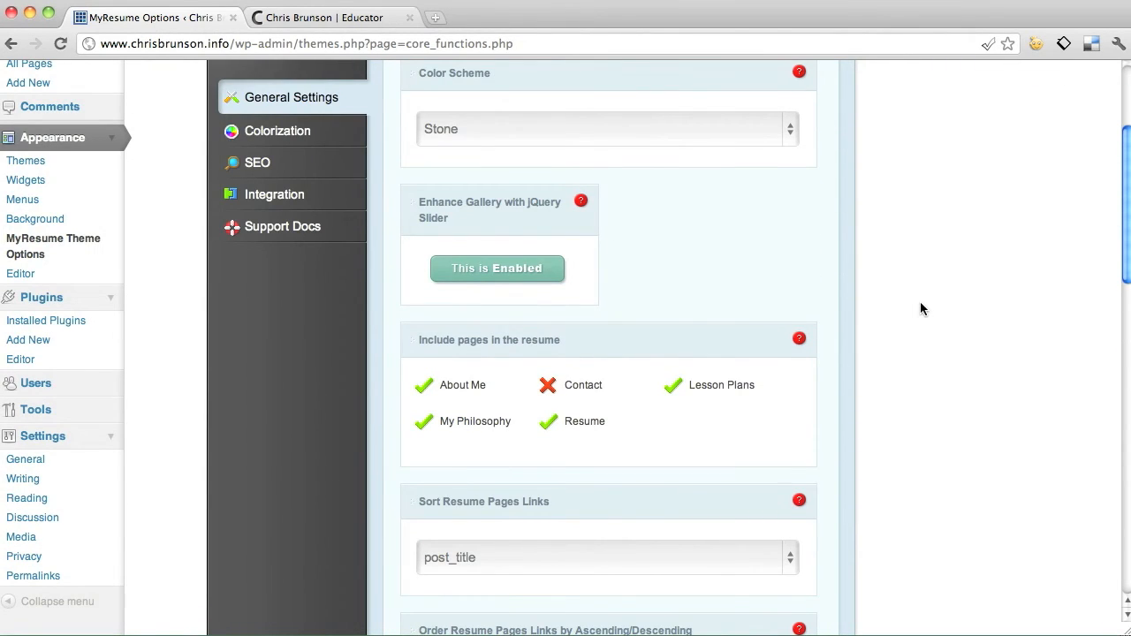
scroll(920, 305, down, 3)
scroll(920, 305, up, 2)
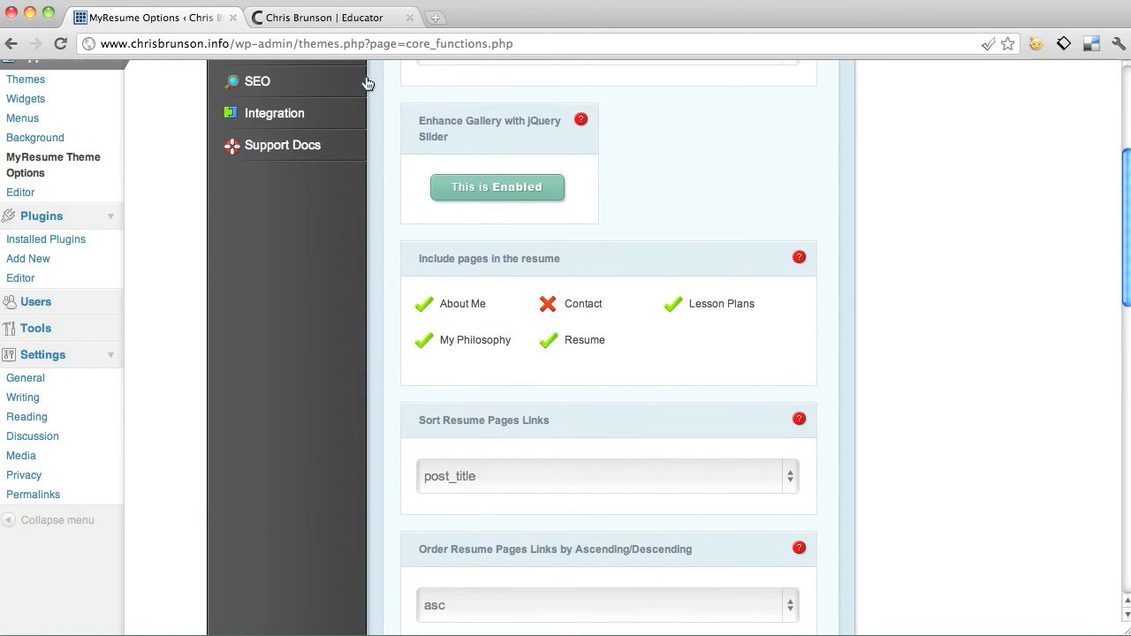
click(344, 14)
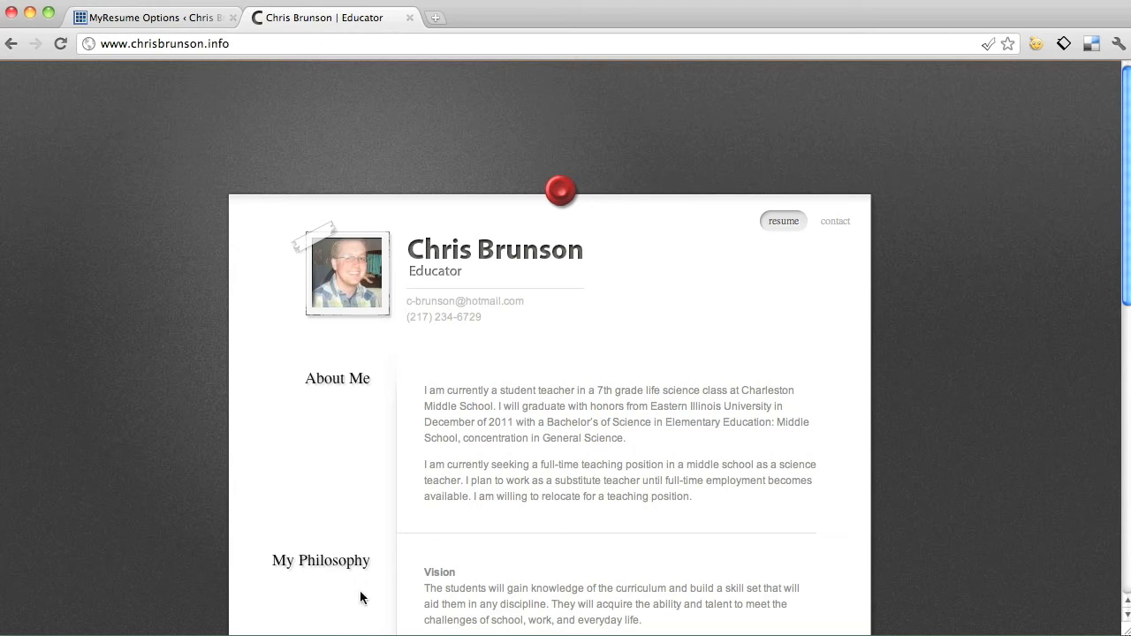
click(119, 18)
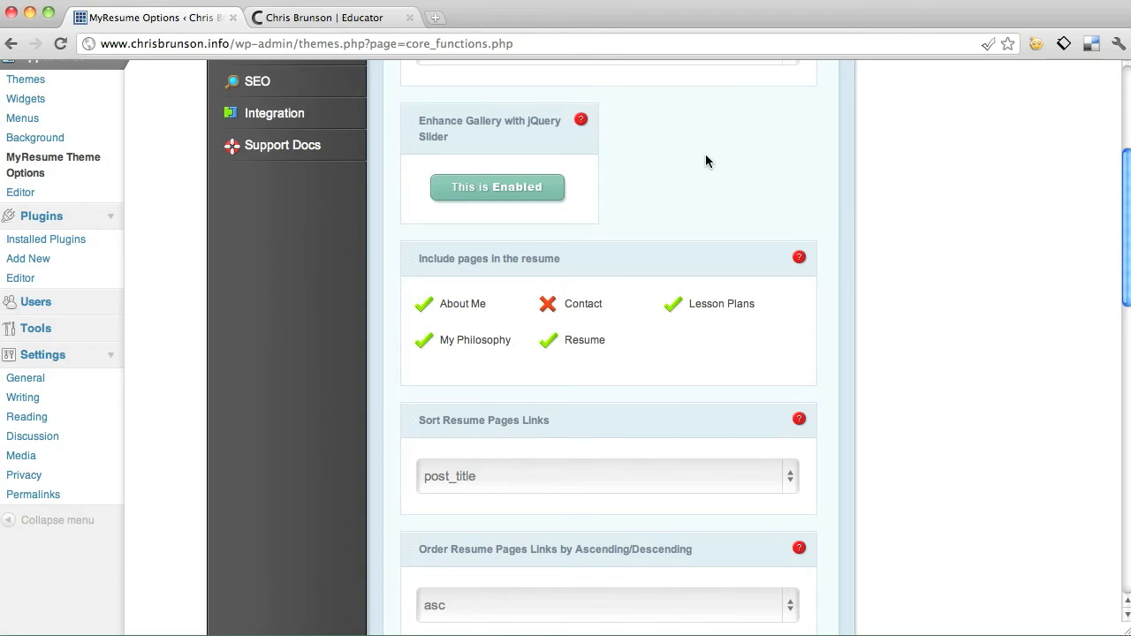
scroll(705, 161, down, 2)
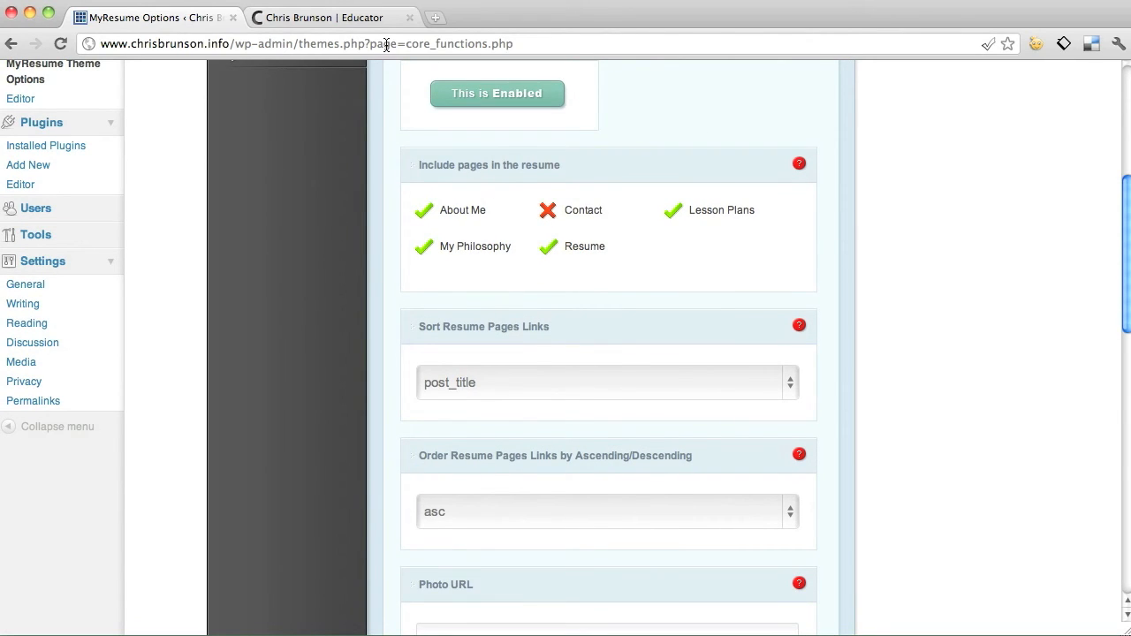
click(367, 27)
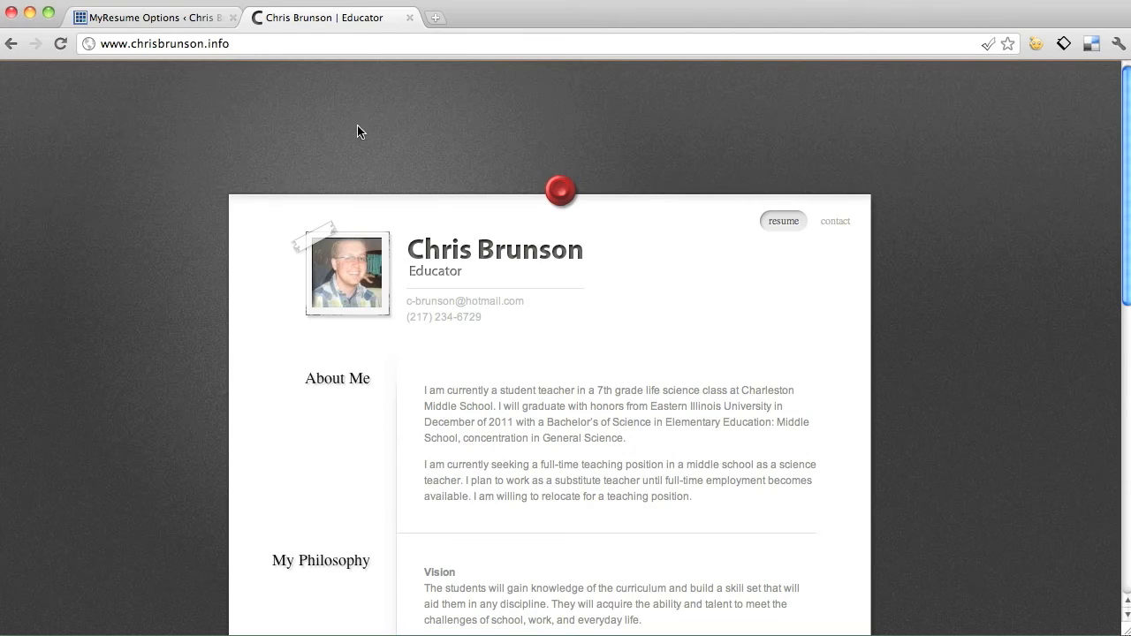
scroll(359, 202, down, 10)
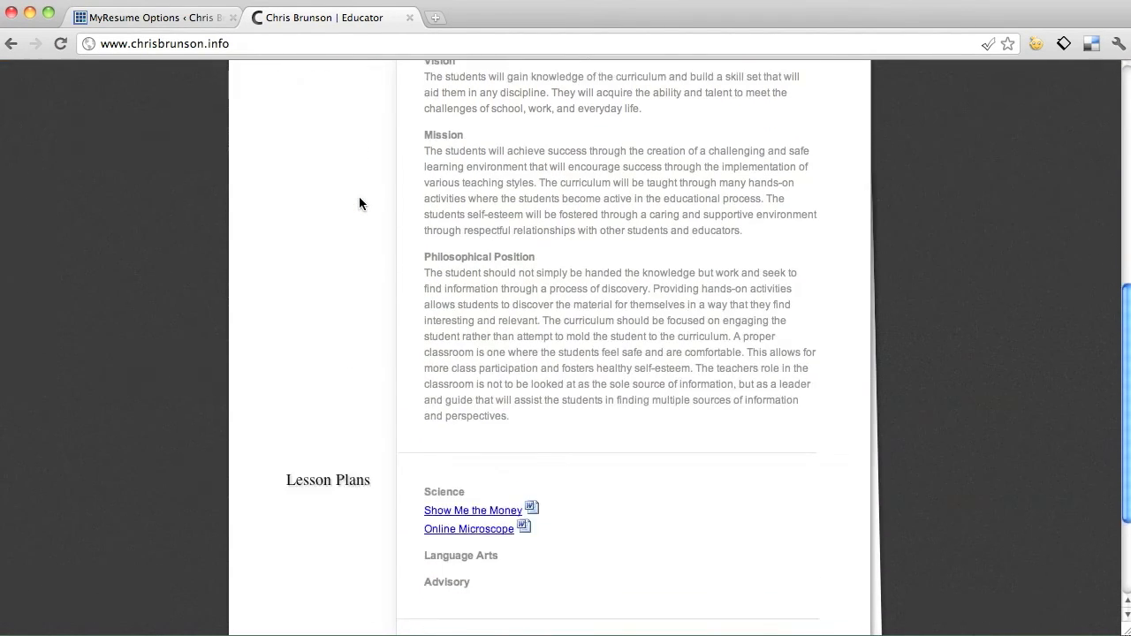
scroll(359, 202, up, 10)
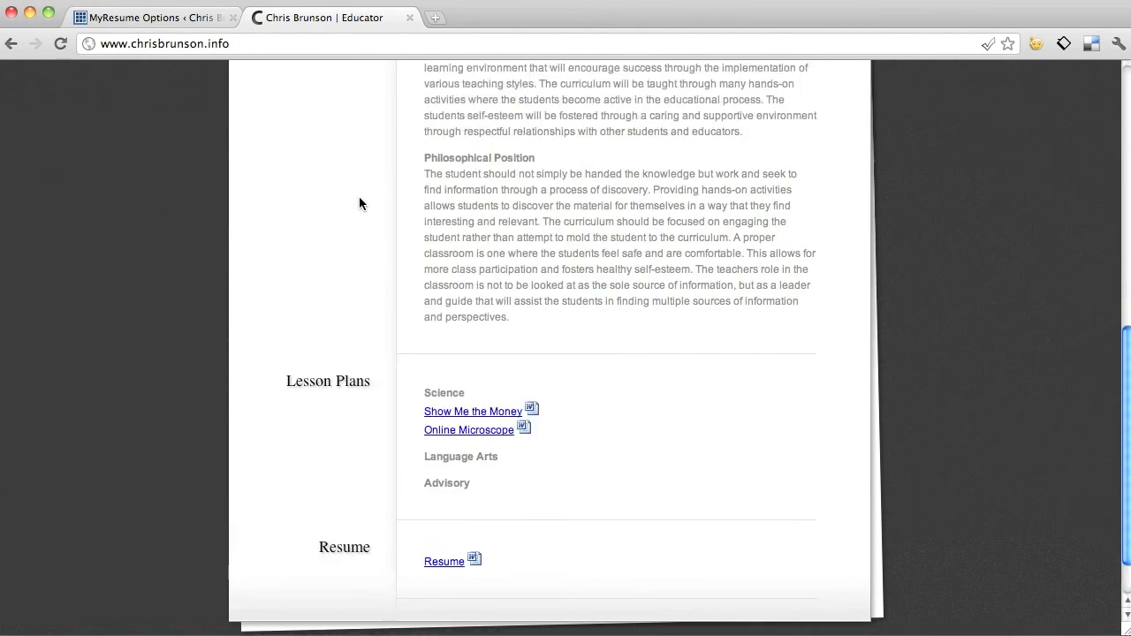
click(187, 25)
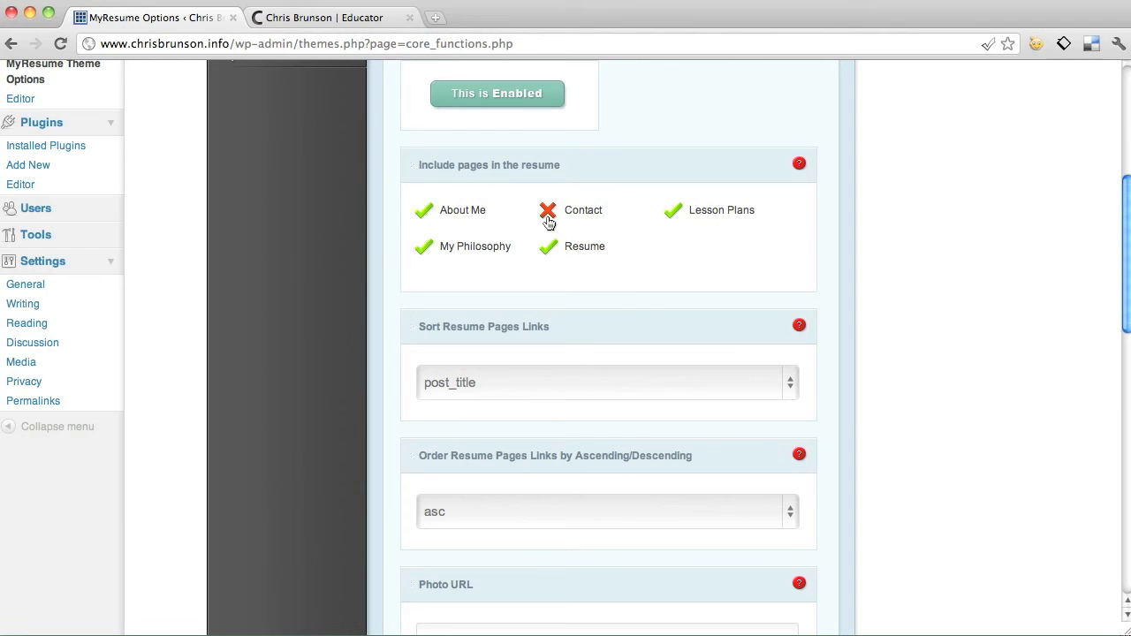
View the site's Contact page, then toggle Contact in the résumé, leaving it excluded.
click(346, 19)
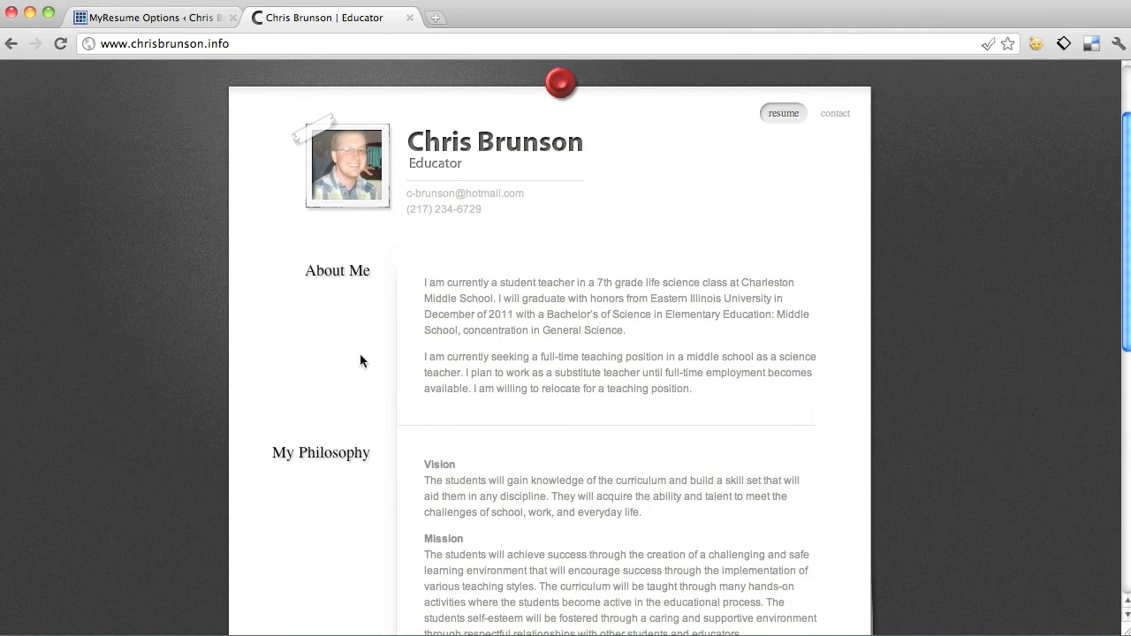
scroll(353, 464, down, 10)
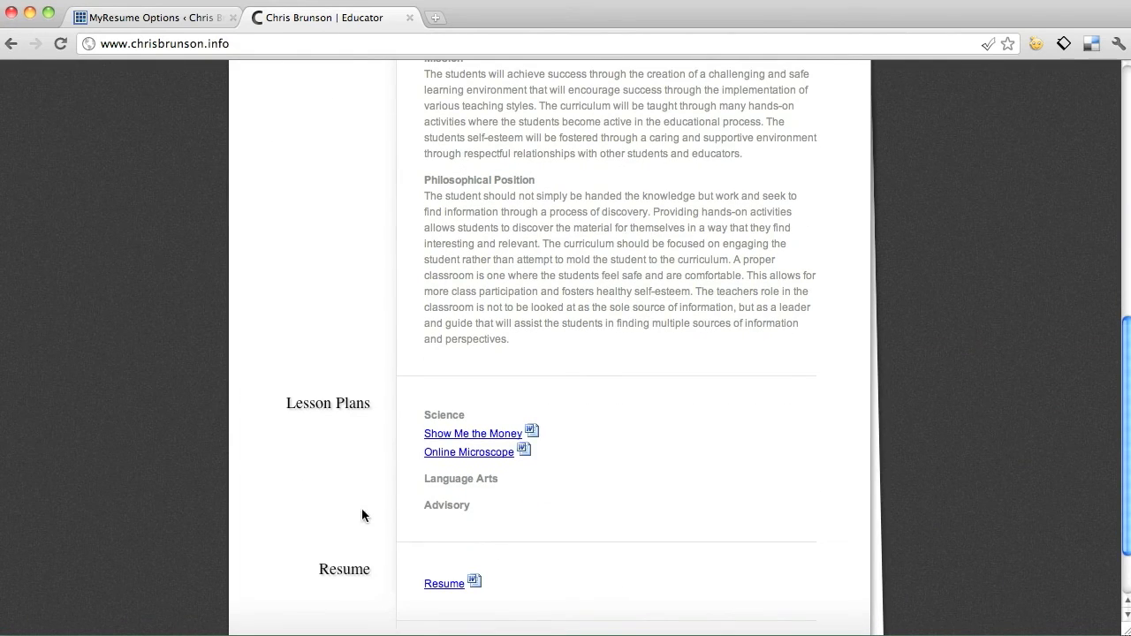
scroll(366, 579, down, 2)
scroll(366, 580, up, 14)
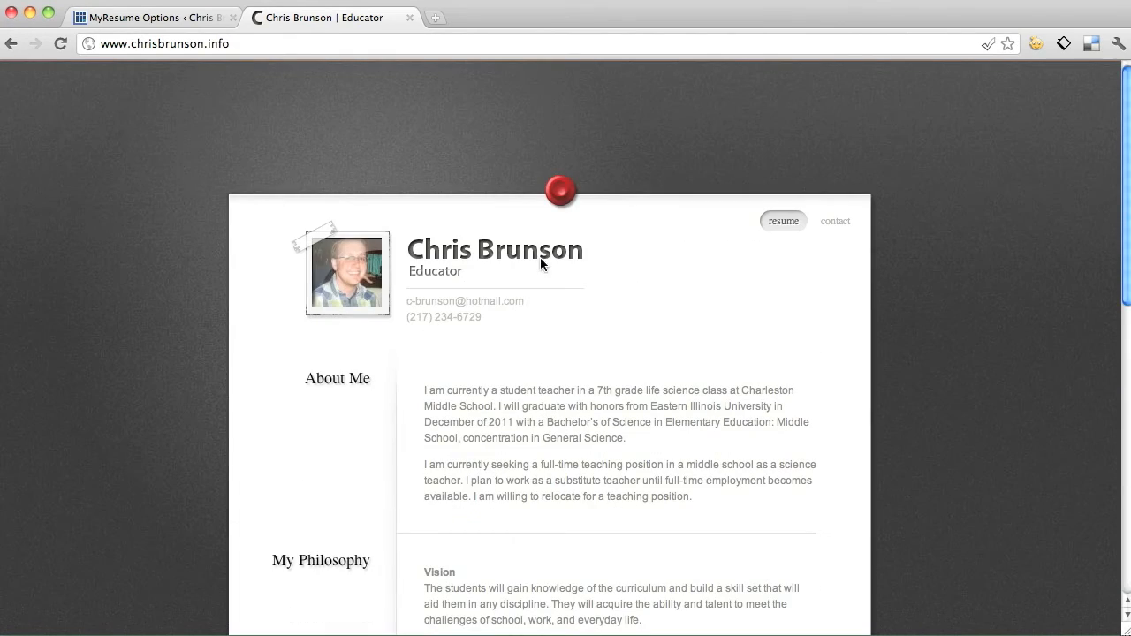
click(836, 222)
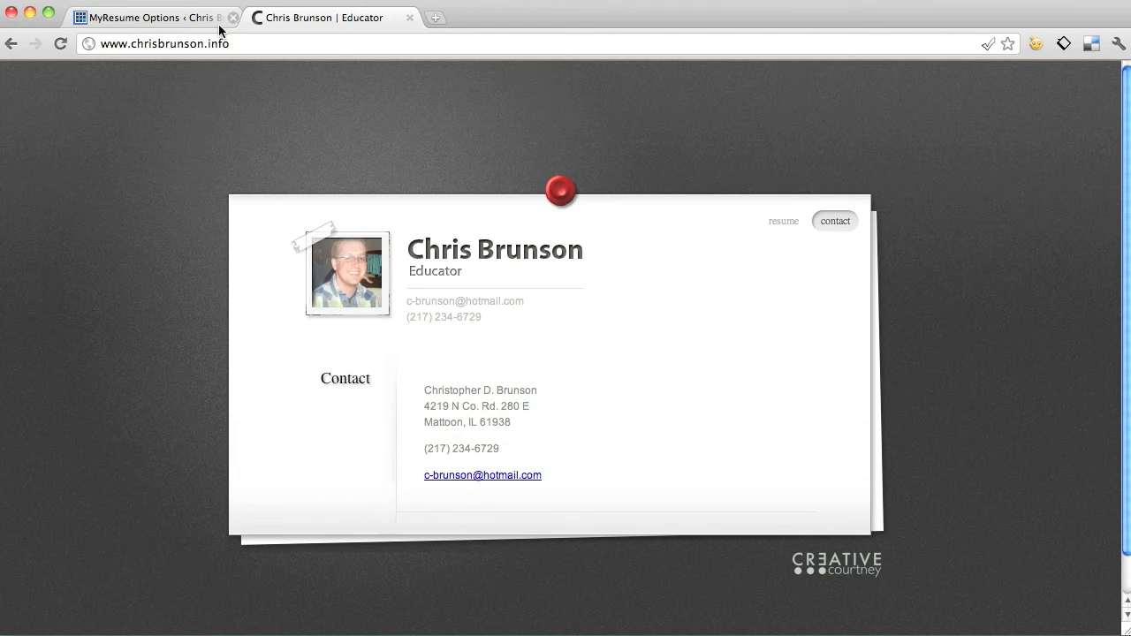
click(175, 18)
click(573, 217)
click(572, 216)
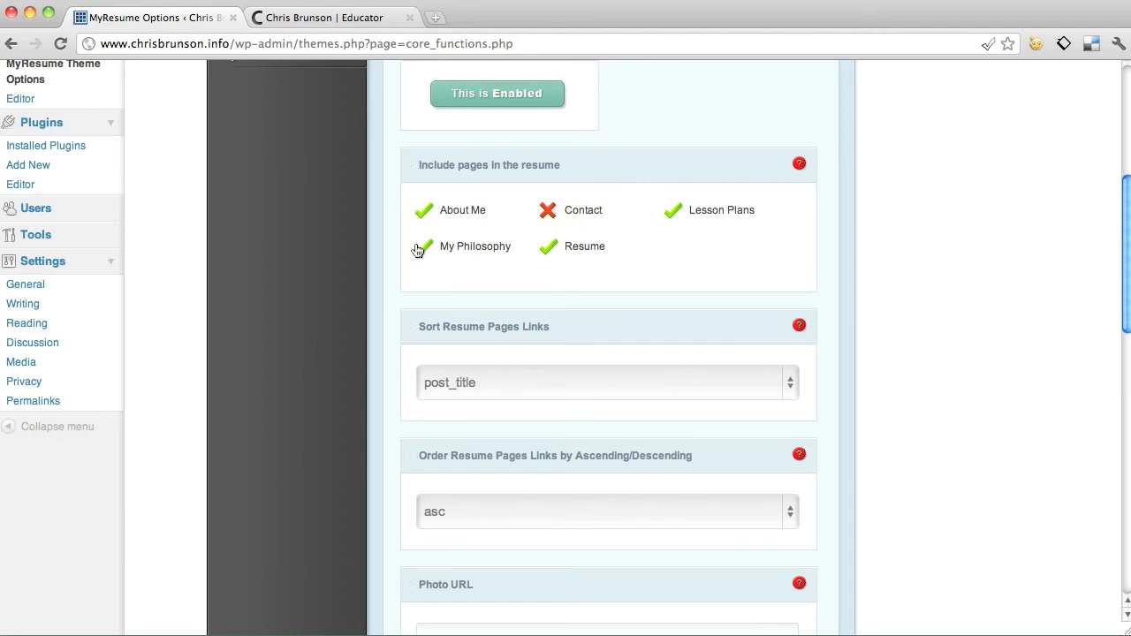
scroll(660, 353, down, 2)
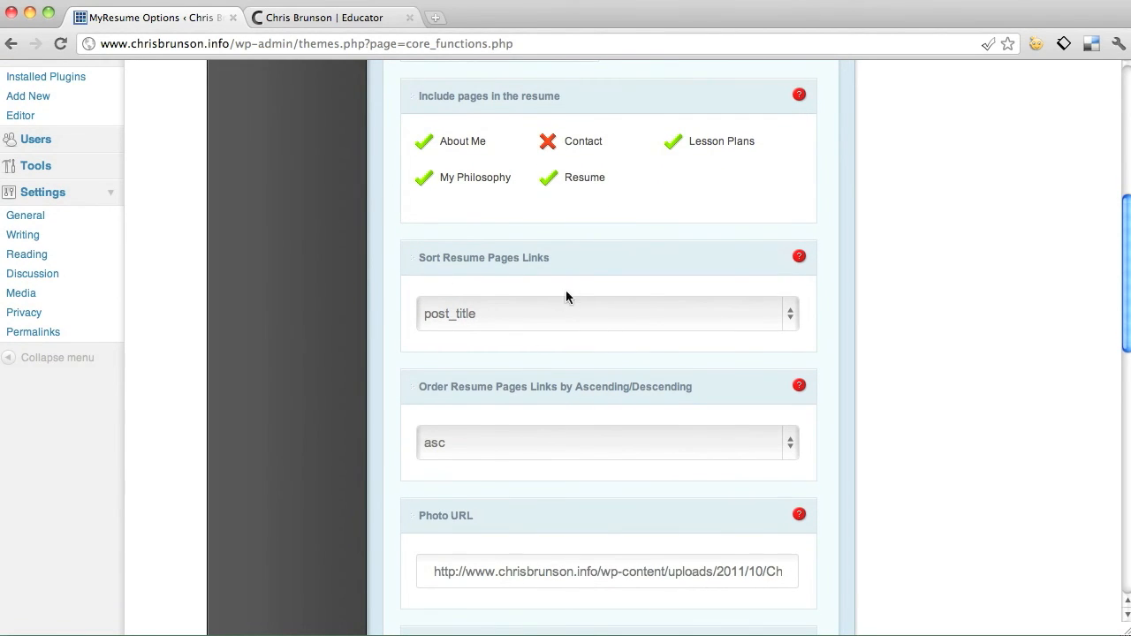
Re-check the résumé sections on the live site, ending on the MyResume options.
click(333, 19)
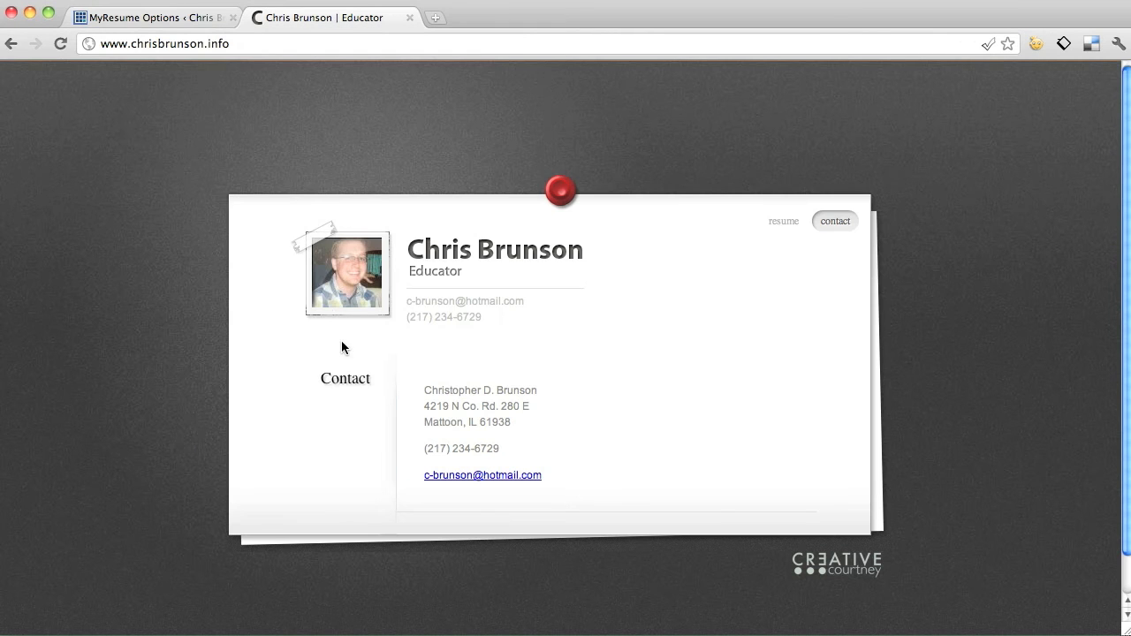
click(782, 221)
scroll(433, 414, down, 5)
scroll(434, 415, down, 10)
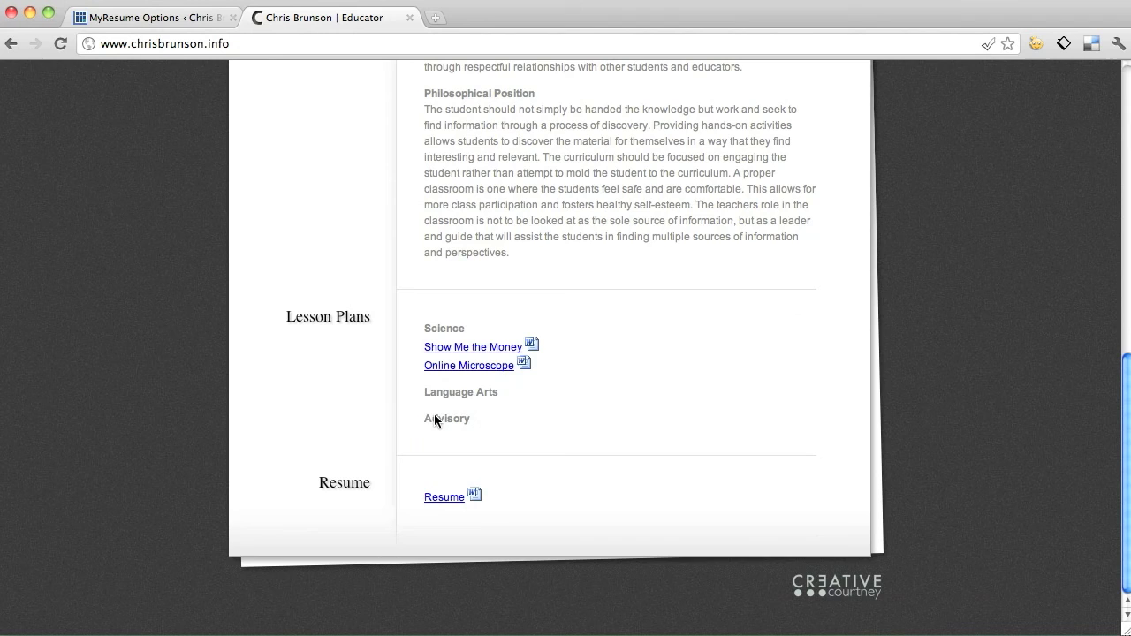
scroll(393, 295, up, 8)
scroll(392, 300, up, 7)
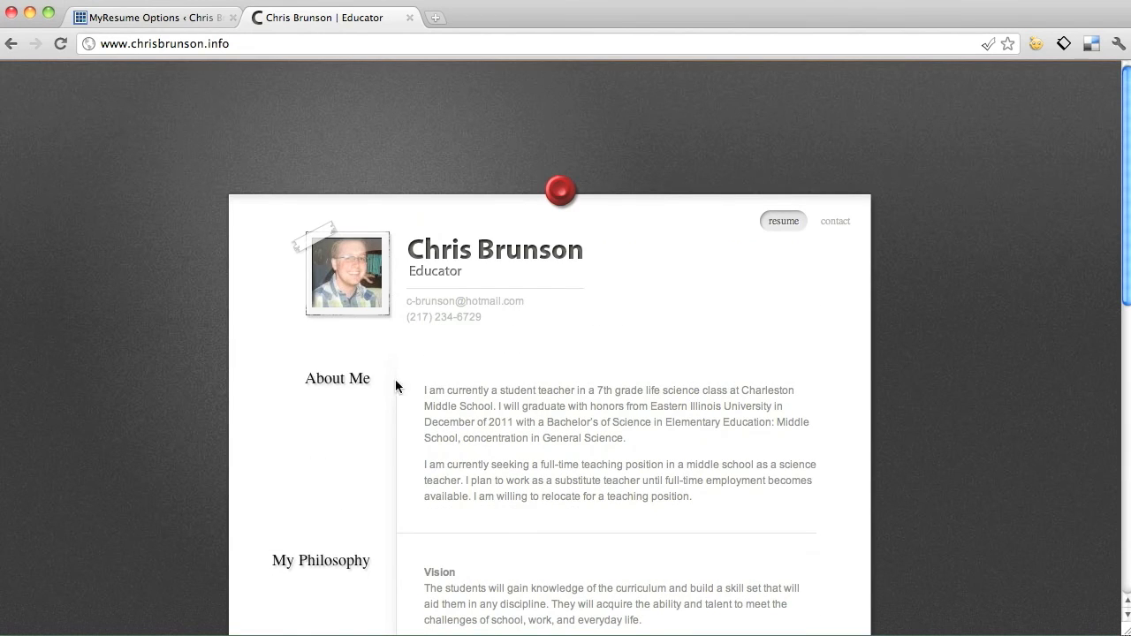
scroll(370, 574, down, 9)
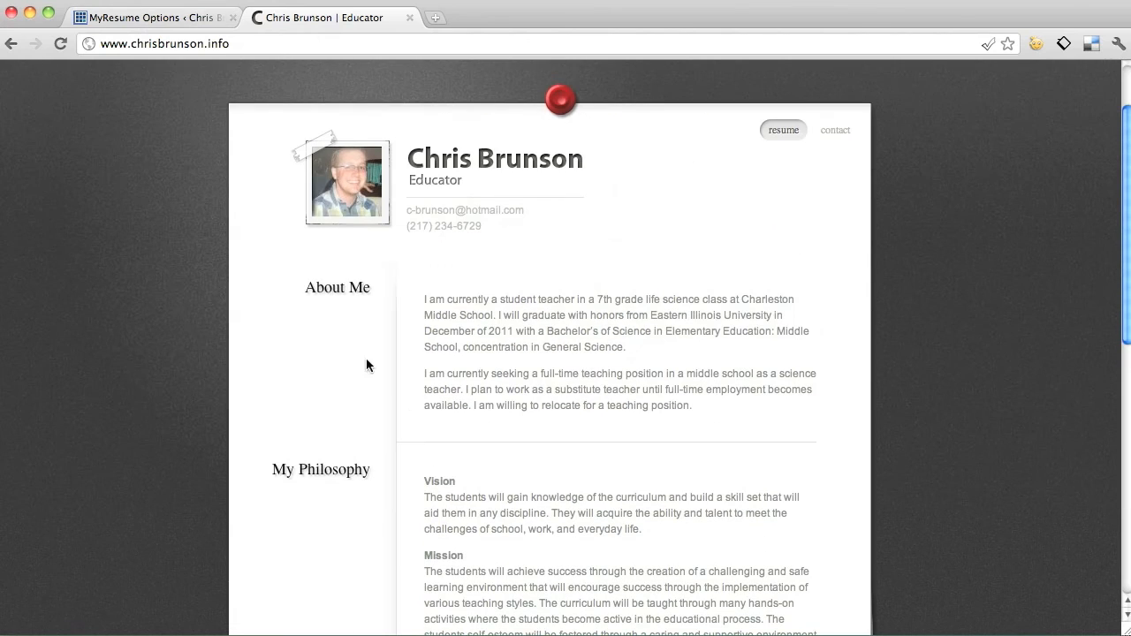
click(220, 21)
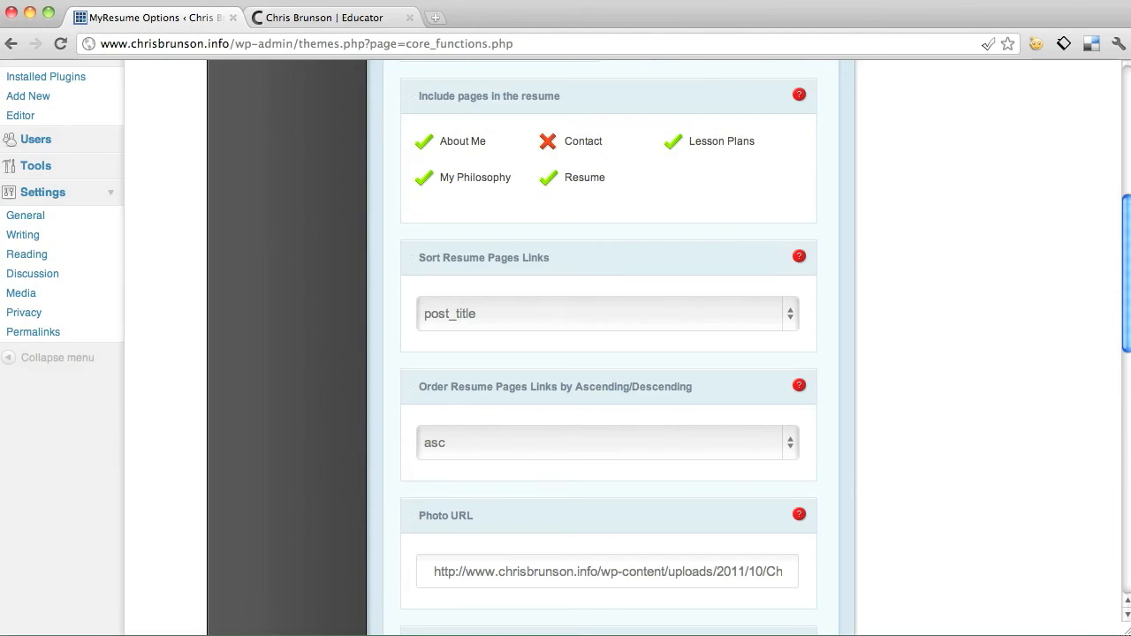
click(310, 19)
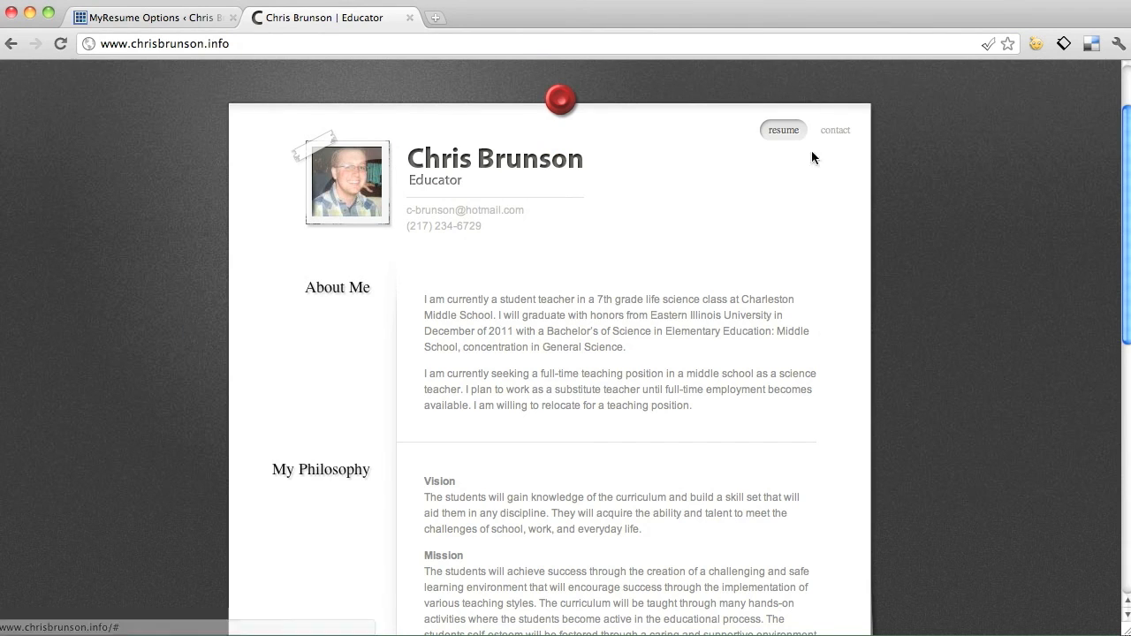
click(181, 20)
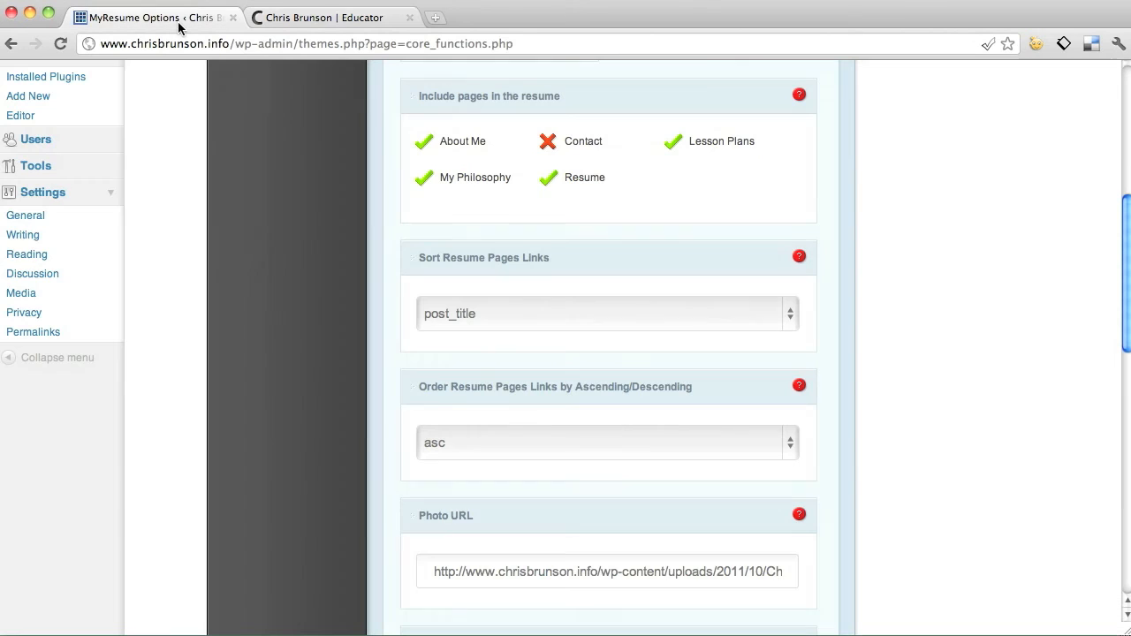
scroll(834, 425, down, 3)
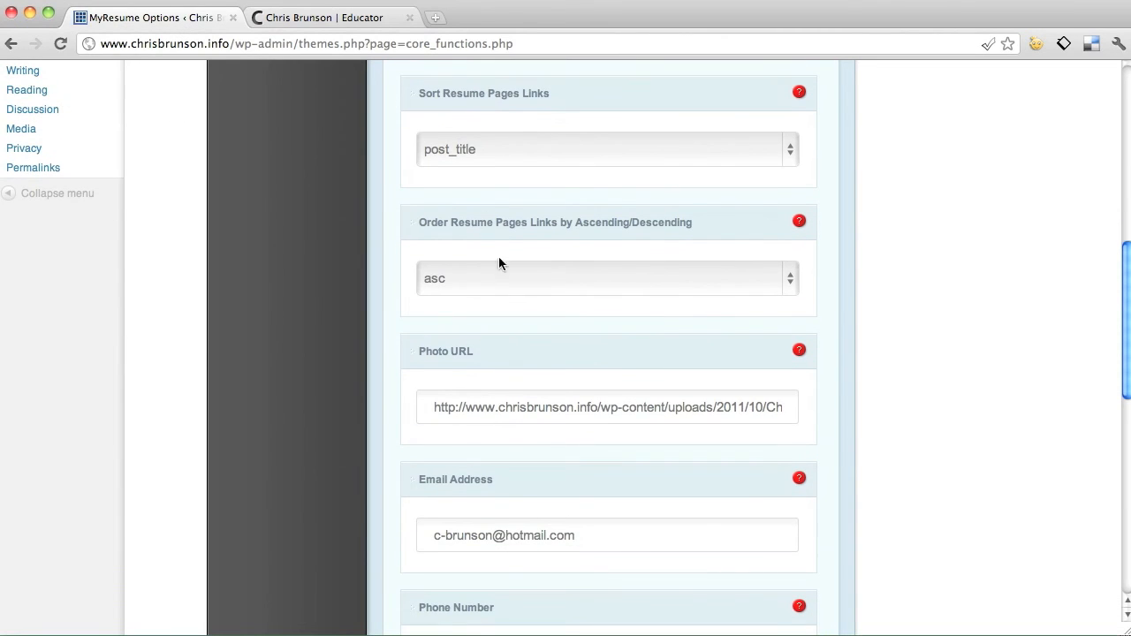
scroll(851, 296, down, 2)
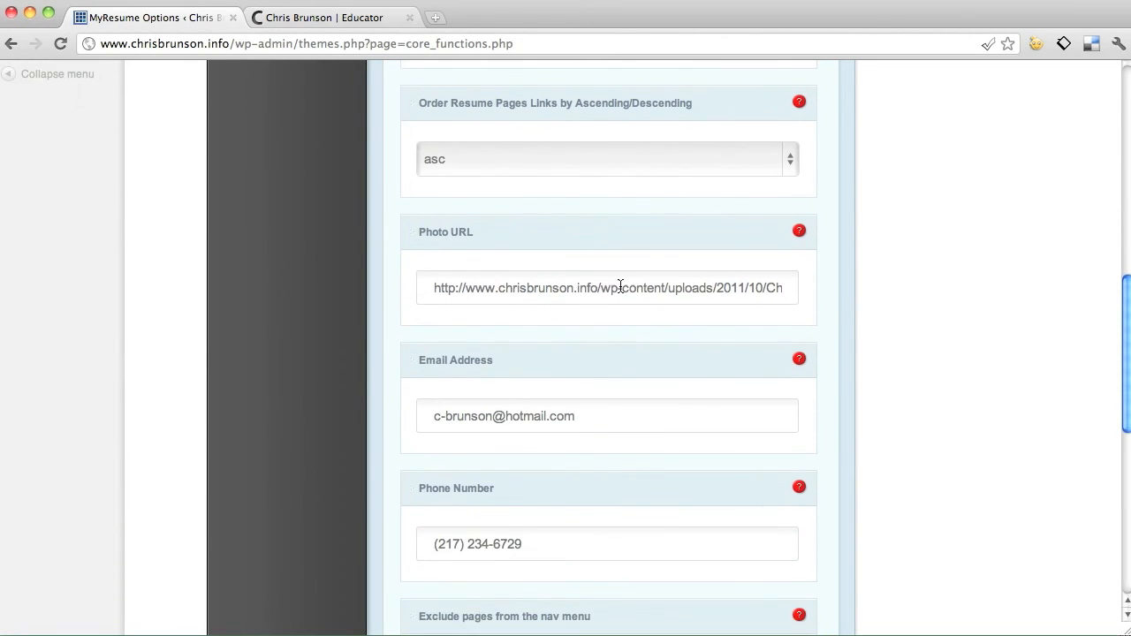
drag(476, 292, 760, 300)
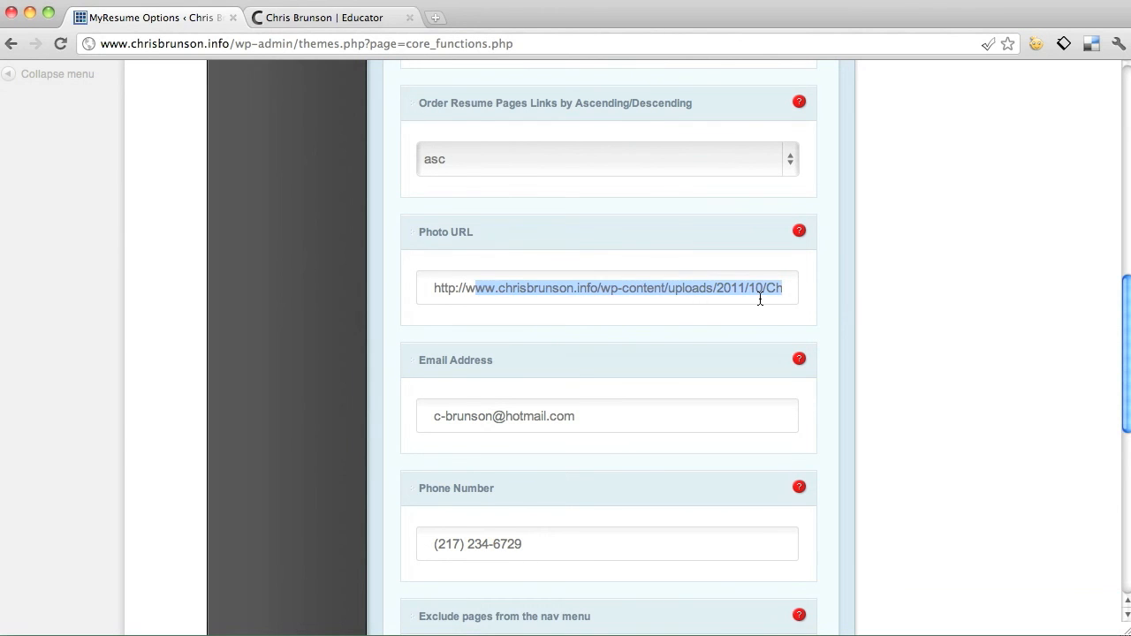
click(333, 21)
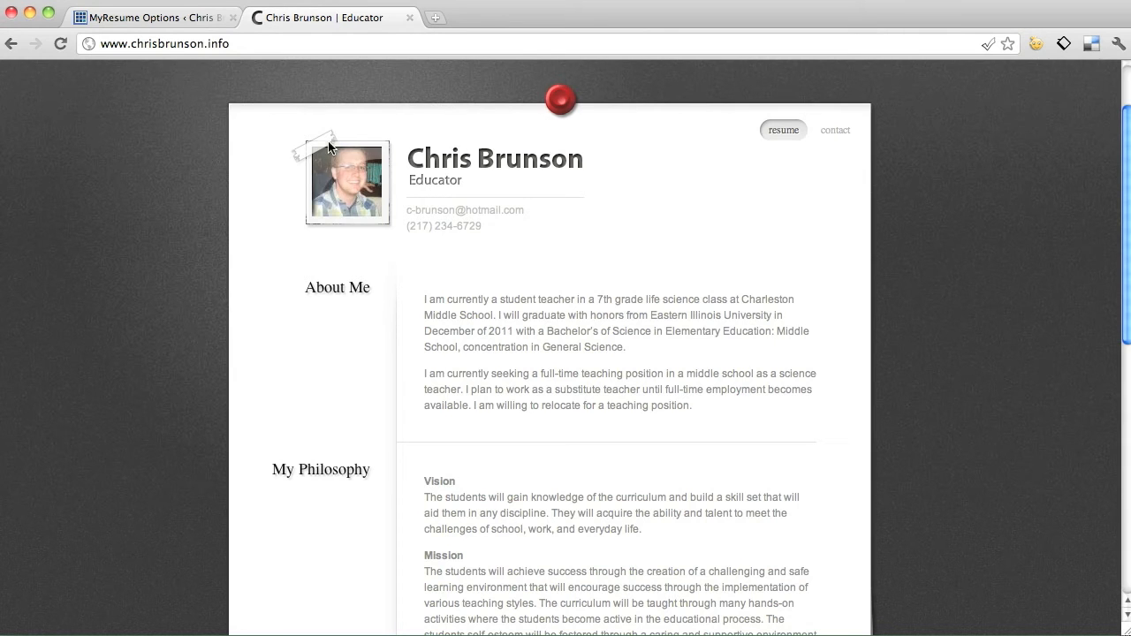
click(159, 23)
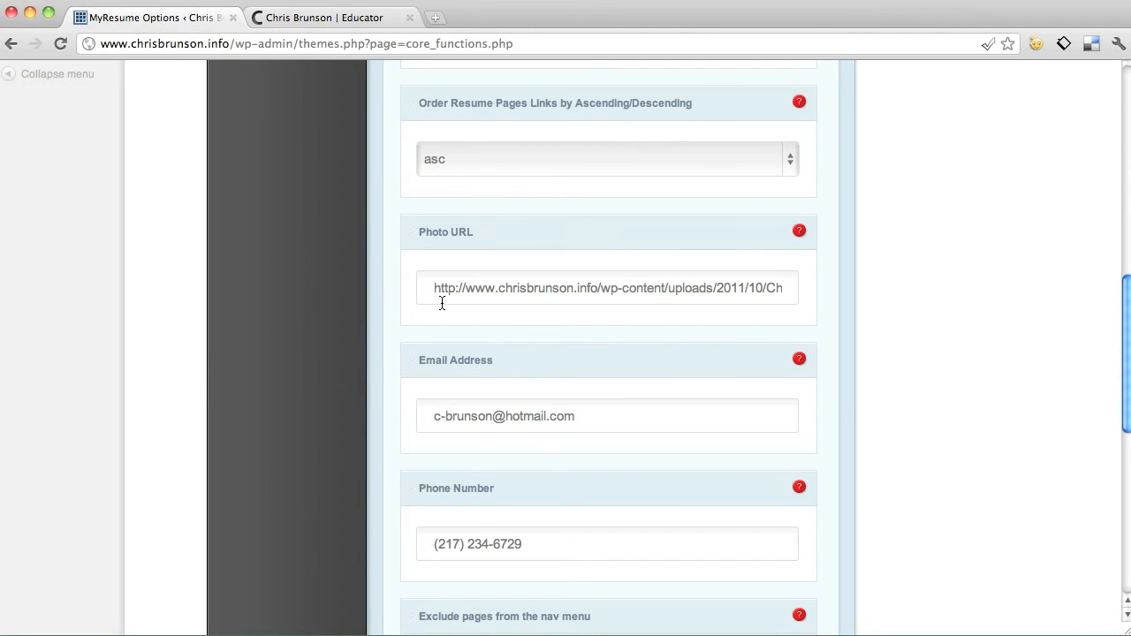
scroll(708, 304, down, 3)
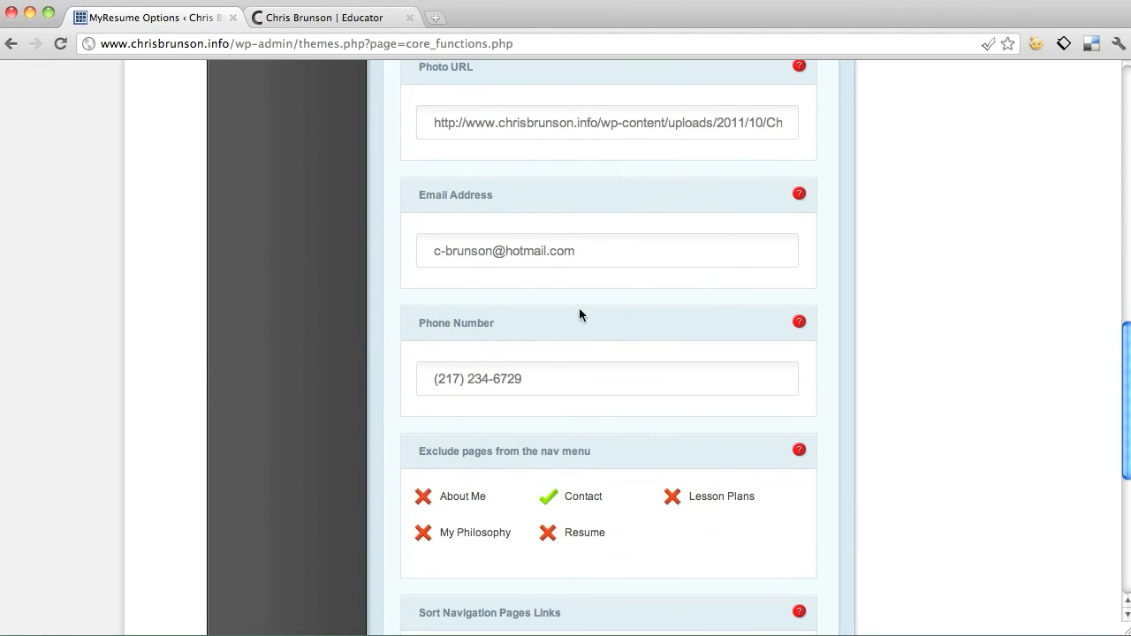
scroll(752, 383, down, 3)
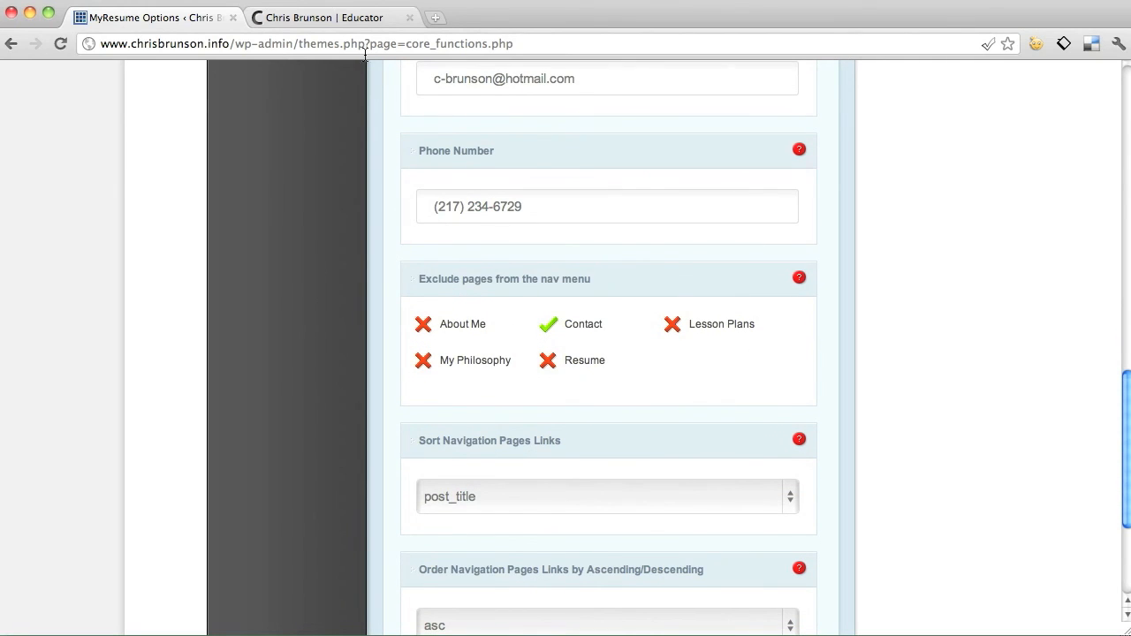
Compare the live site's navigation links against the nav-menu exclusion options.
click(325, 19)
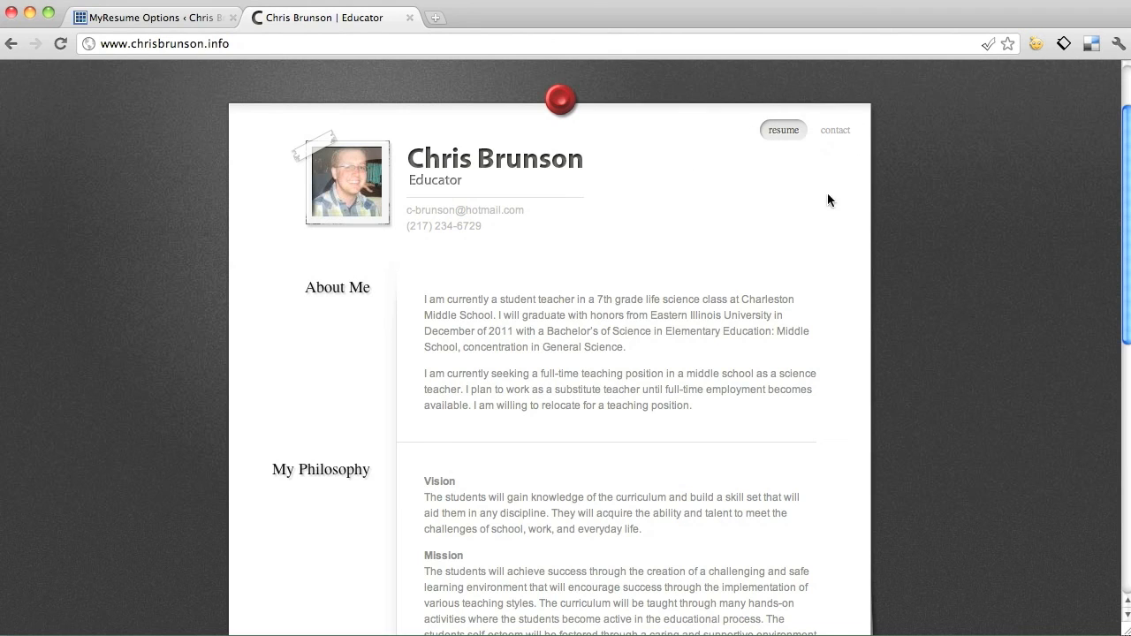
click(173, 19)
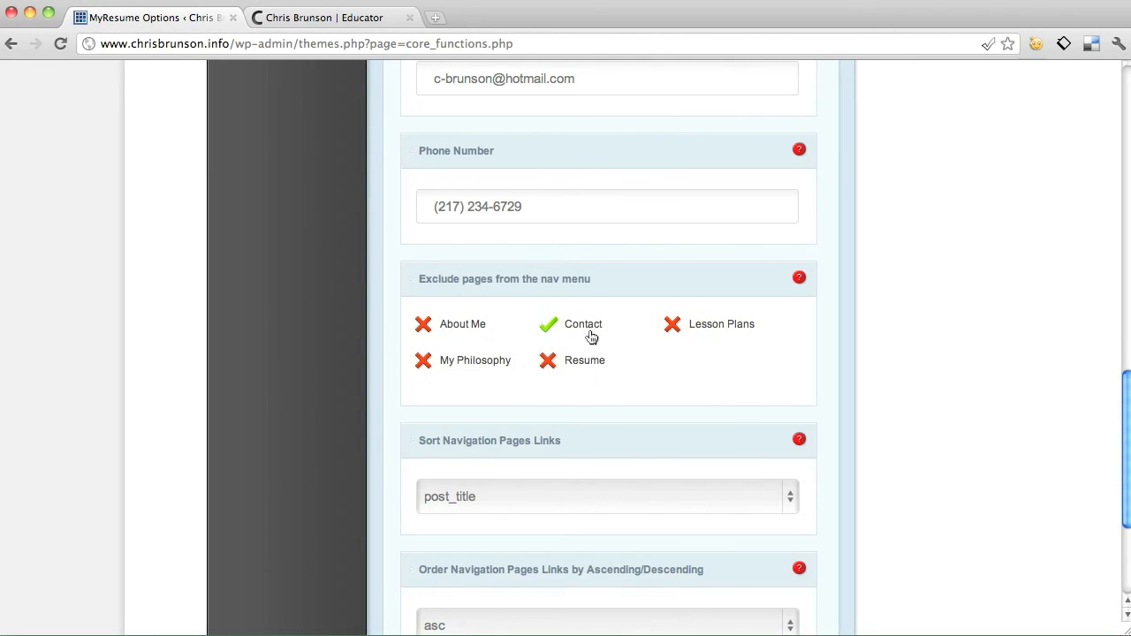
click(360, 25)
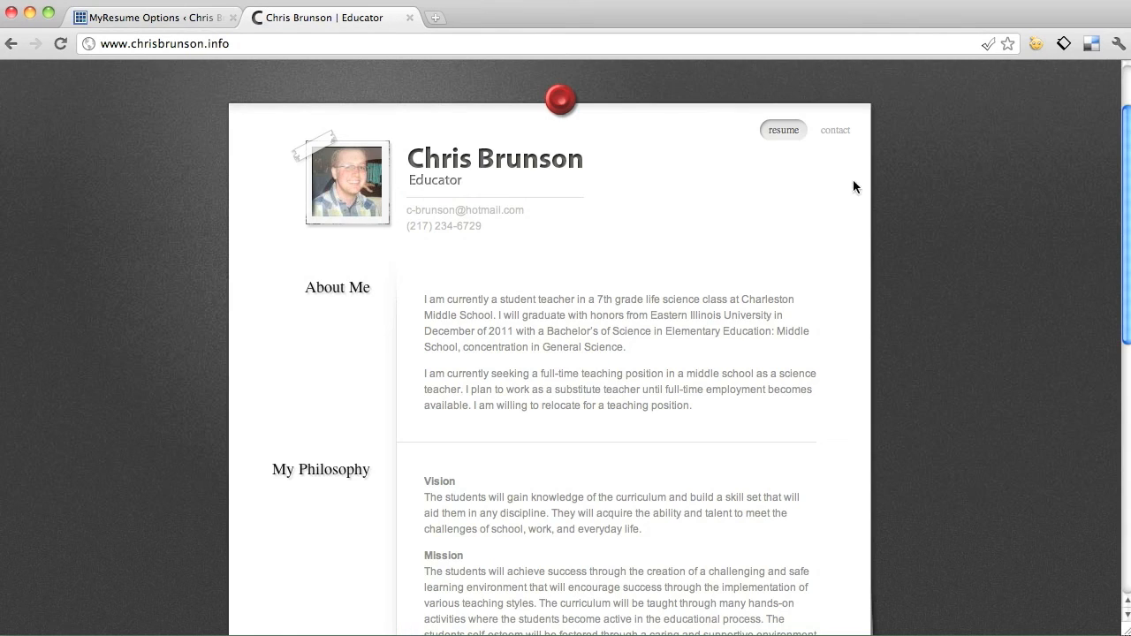
click(177, 20)
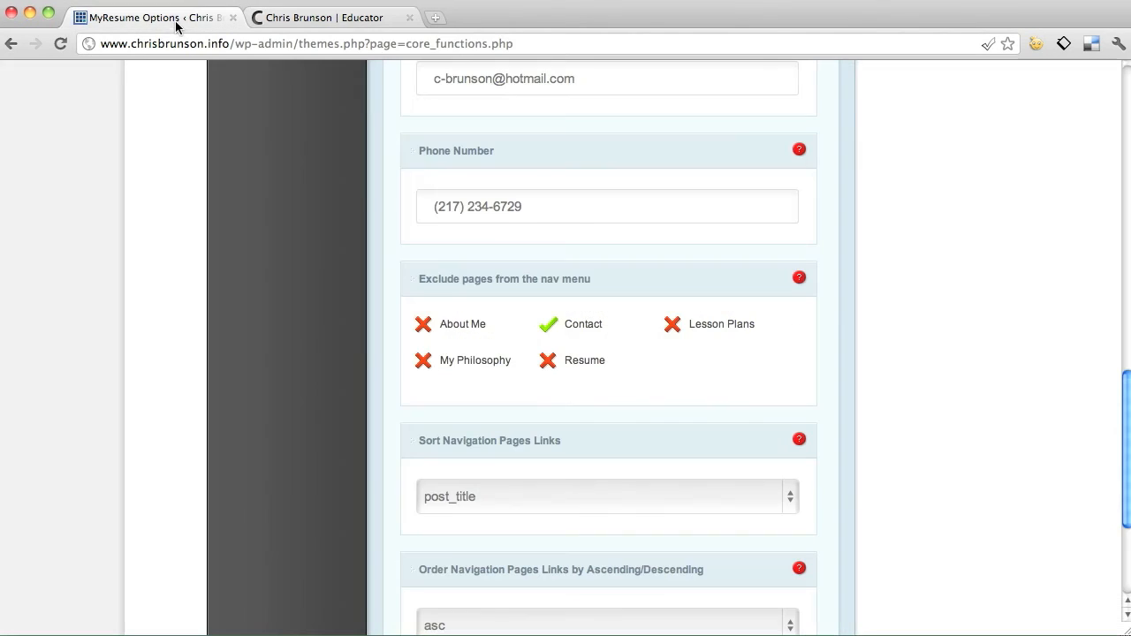
Toggle About Me's nav exclusion on and off, then save with only Contact excluded.
click(461, 330)
click(344, 13)
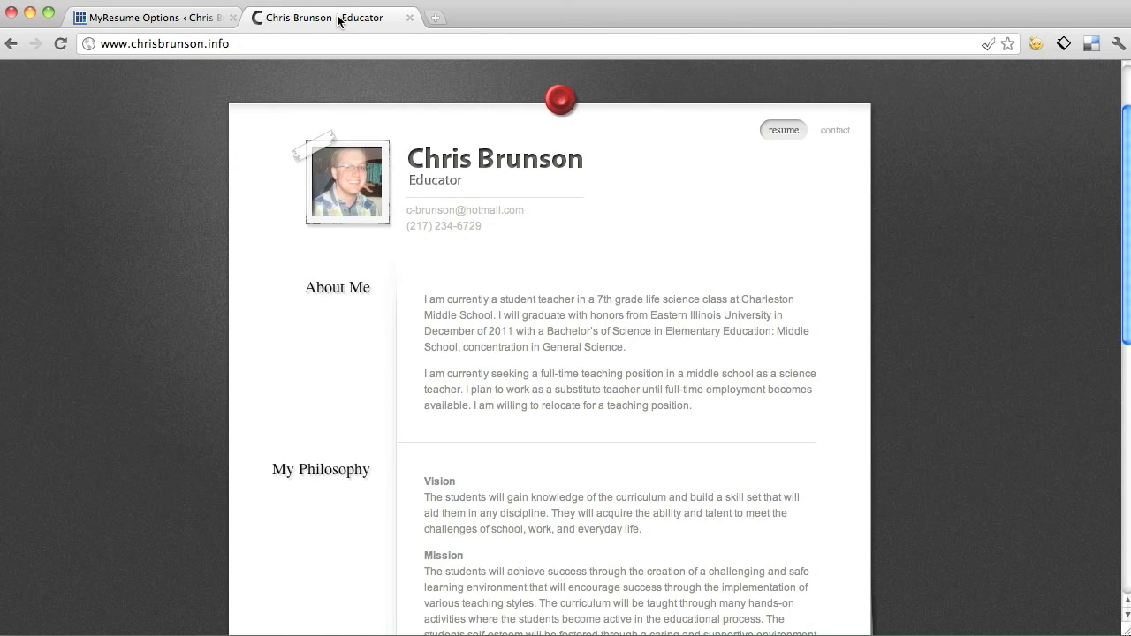
click(195, 17)
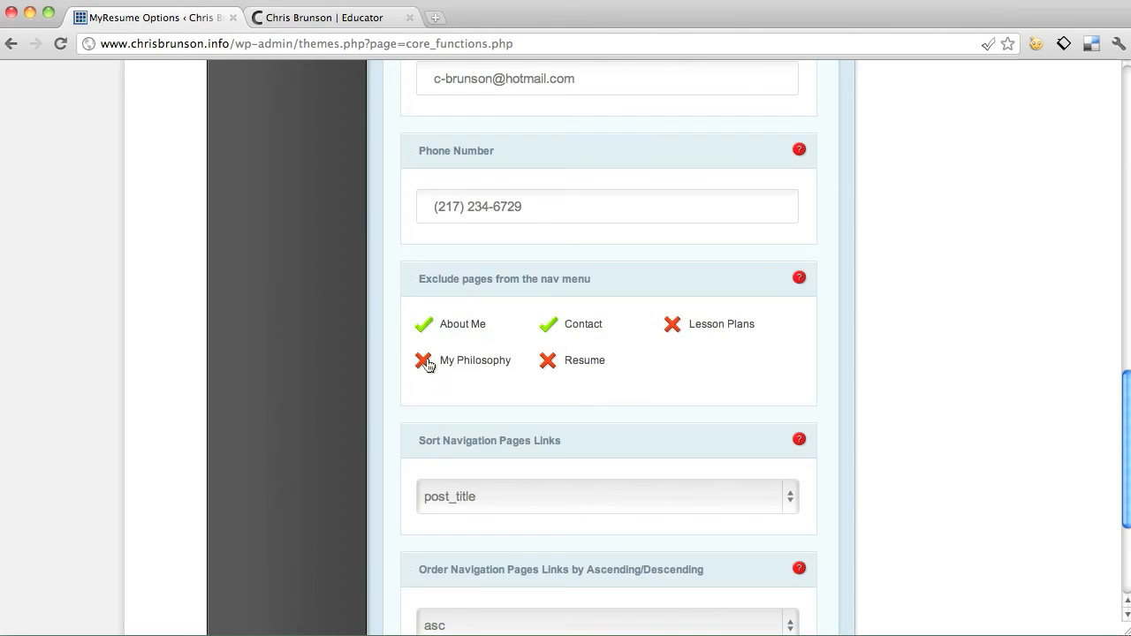
click(458, 331)
scroll(798, 372, down, 5)
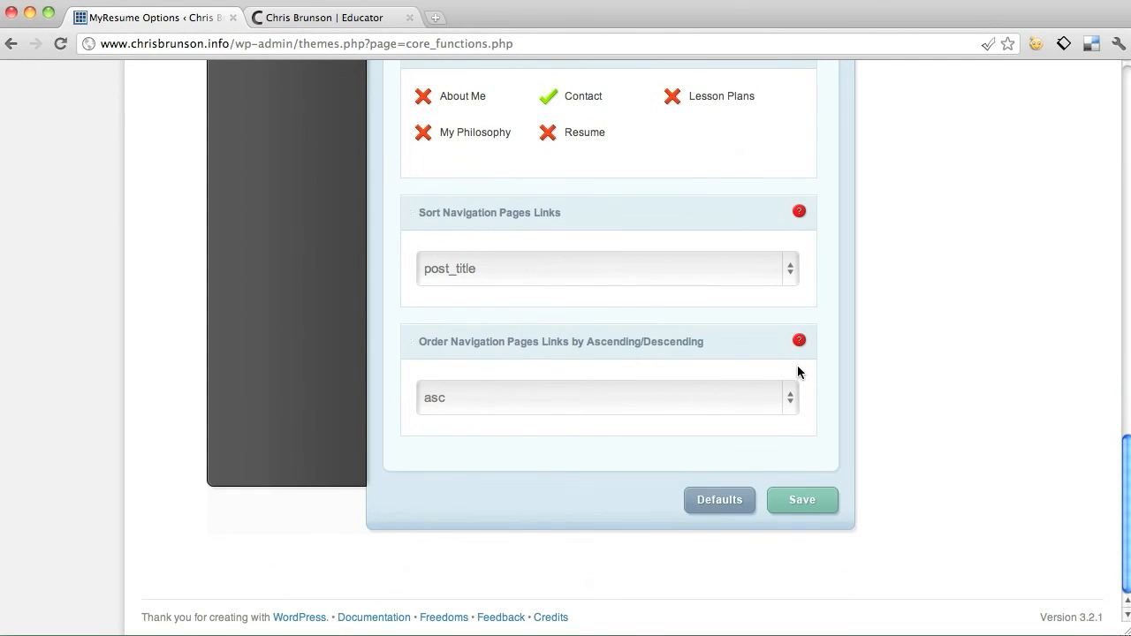
click(822, 512)
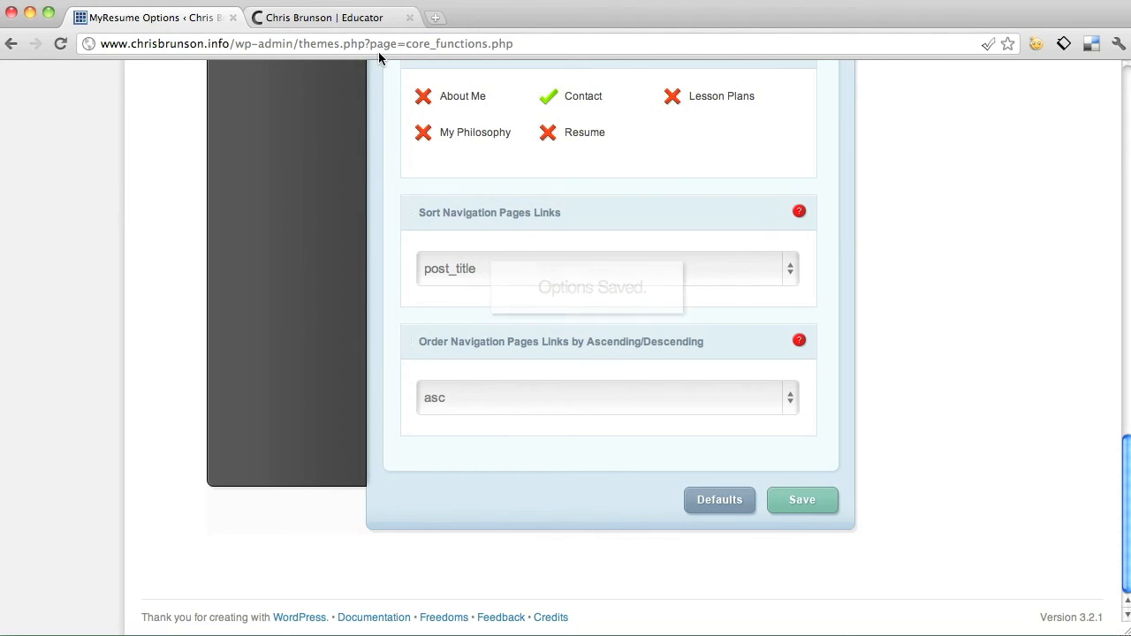
click(364, 25)
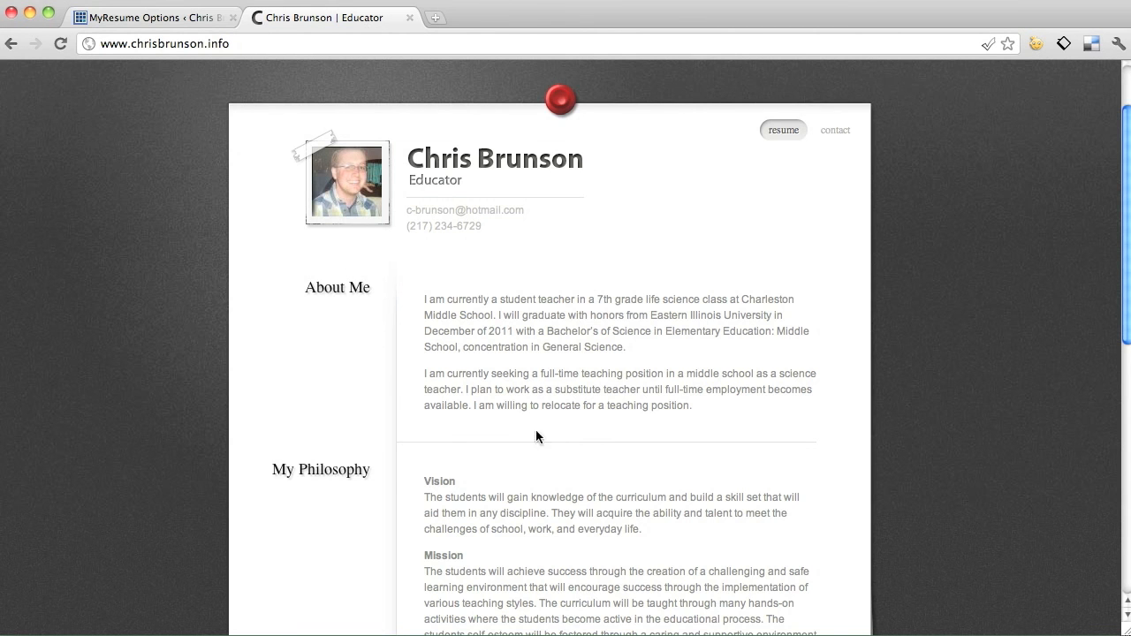
click(168, 18)
scroll(394, 365, up, 15)
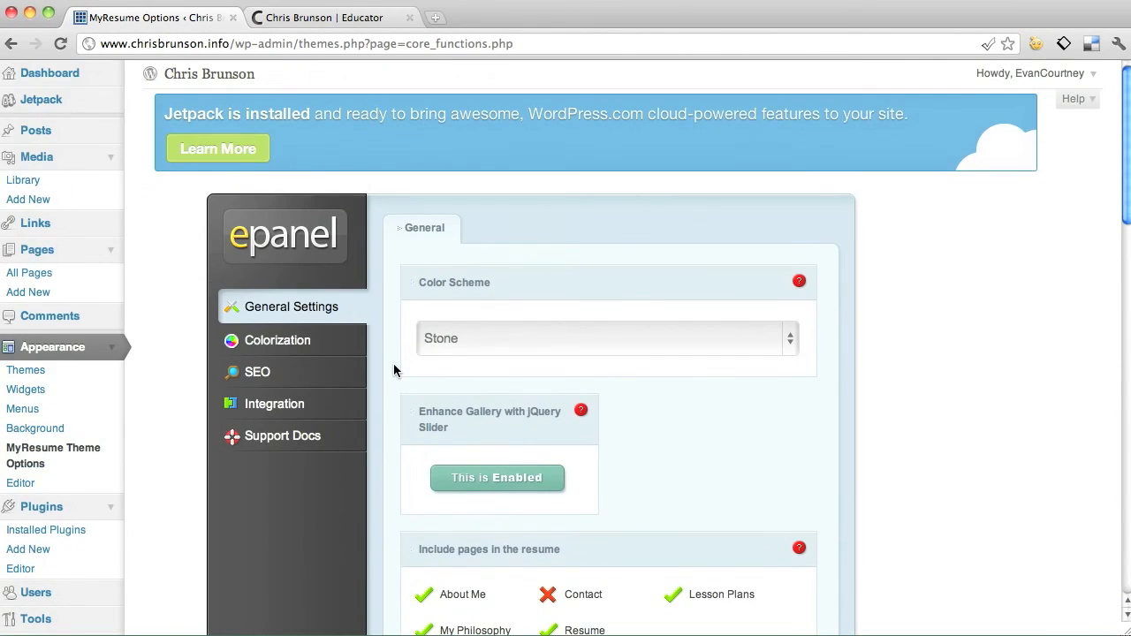
click(304, 350)
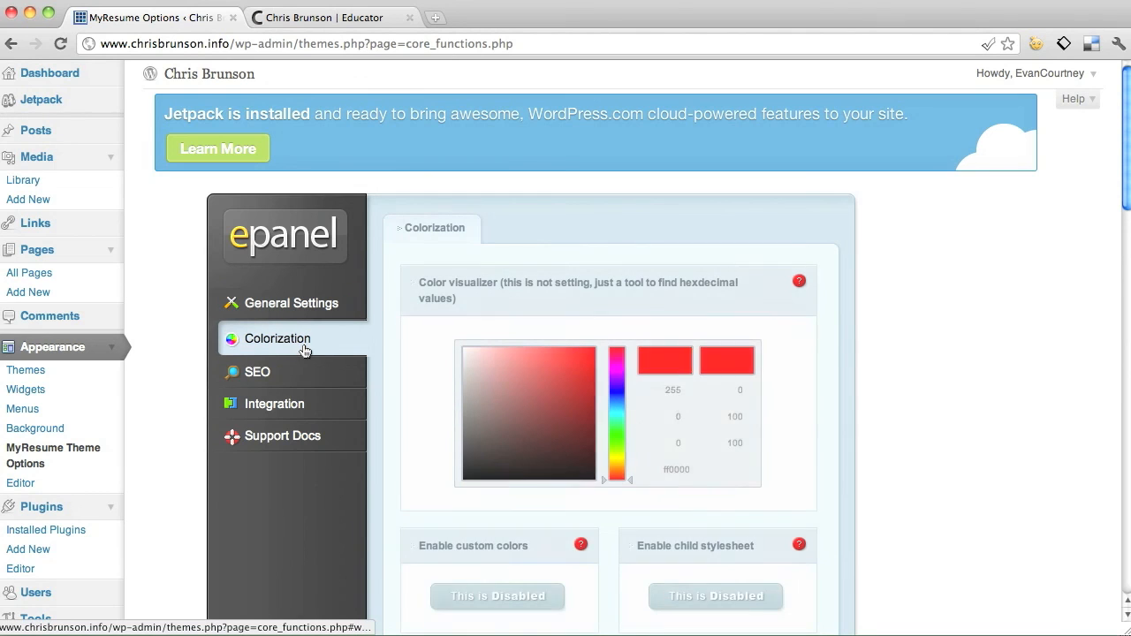
scroll(377, 359, down, 3)
click(254, 228)
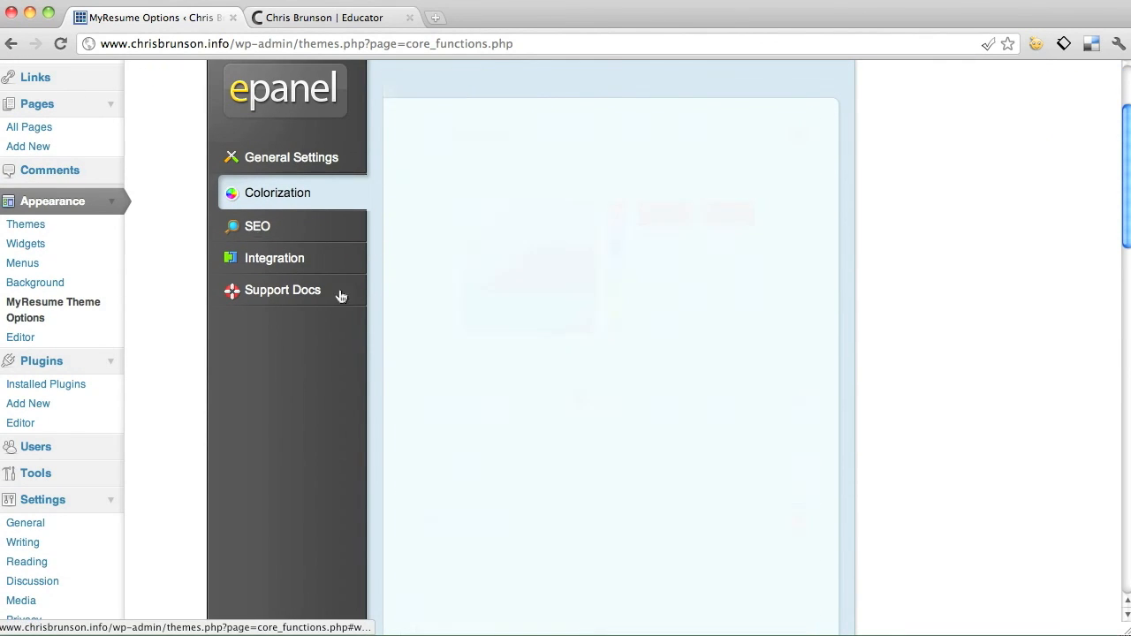
click(305, 156)
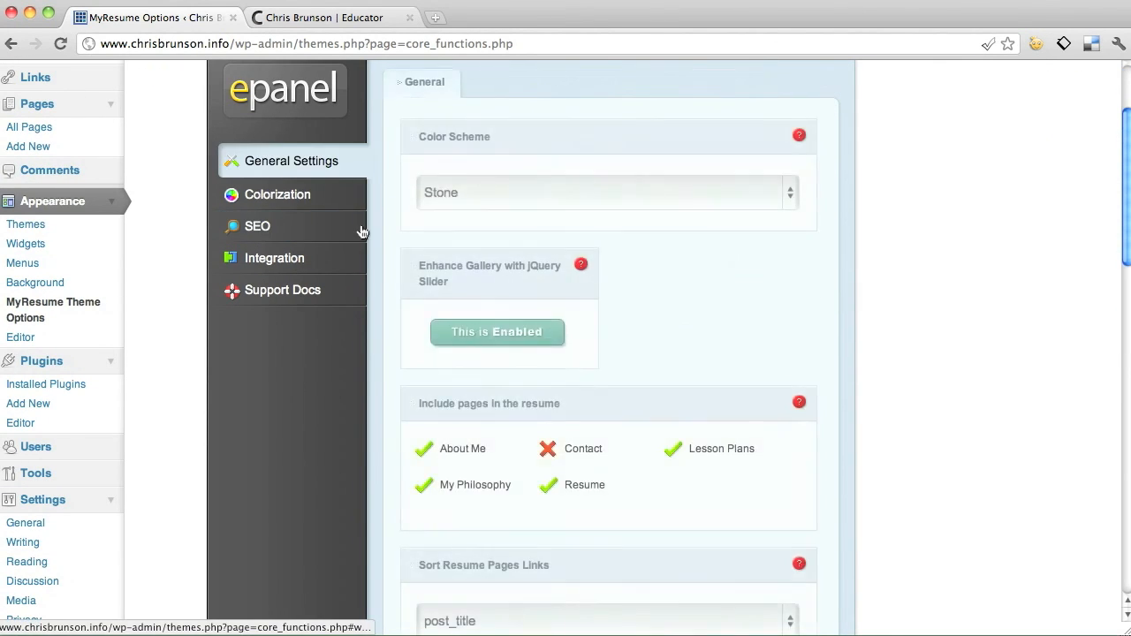
scroll(360, 227, up, 3)
click(337, 19)
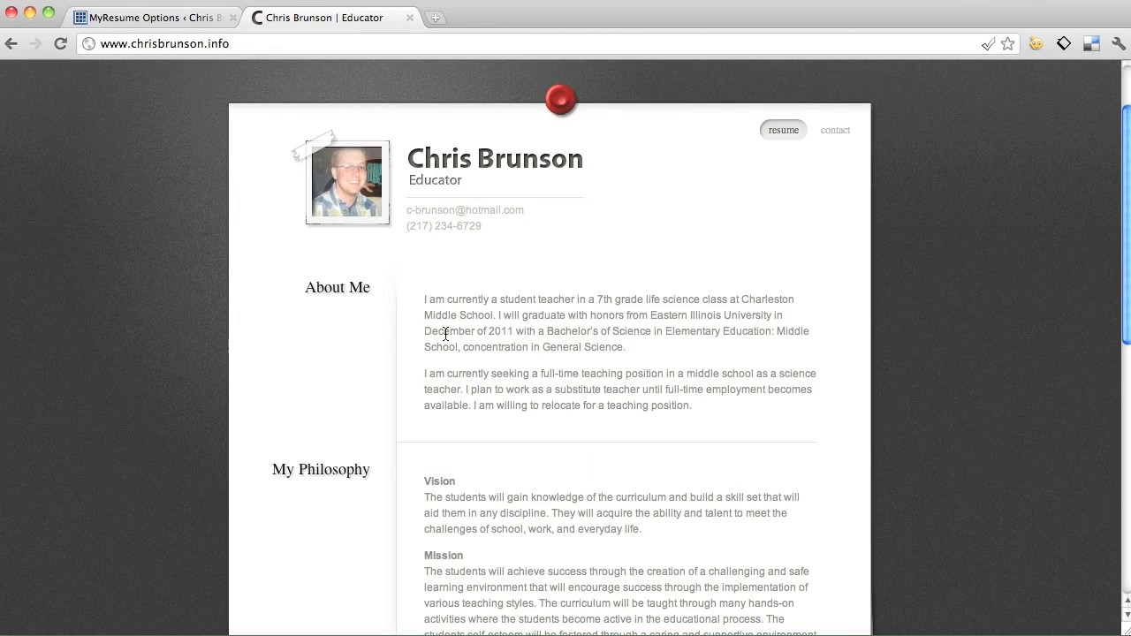
scroll(445, 334, down, 10)
scroll(445, 334, up, 10)
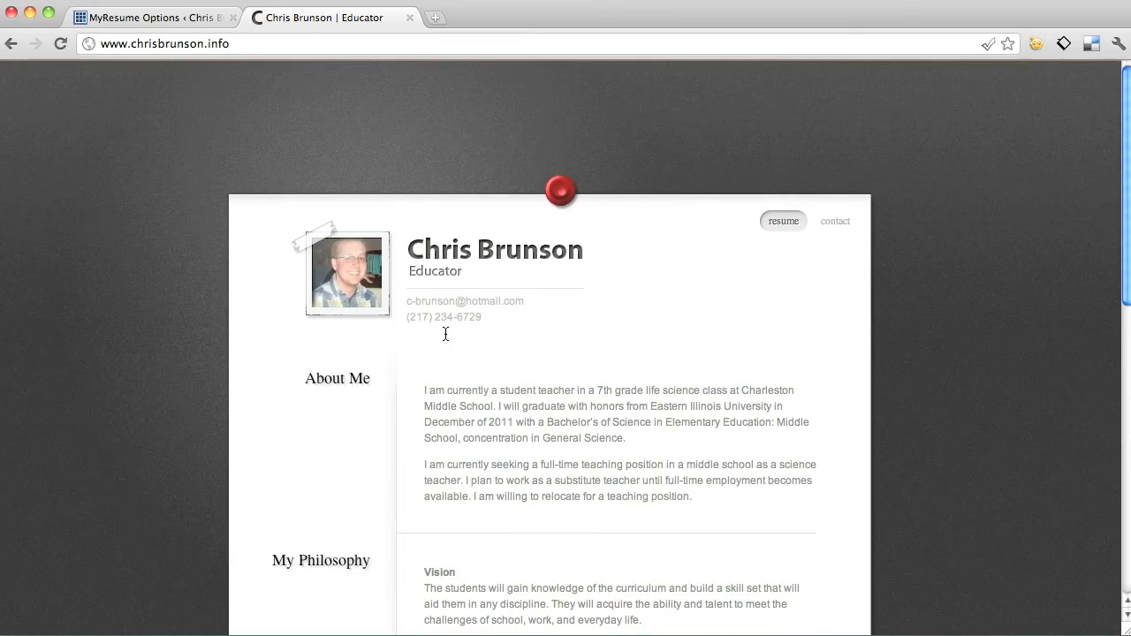
scroll(445, 334, down, 10)
scroll(445, 334, up, 10)
click(115, 18)
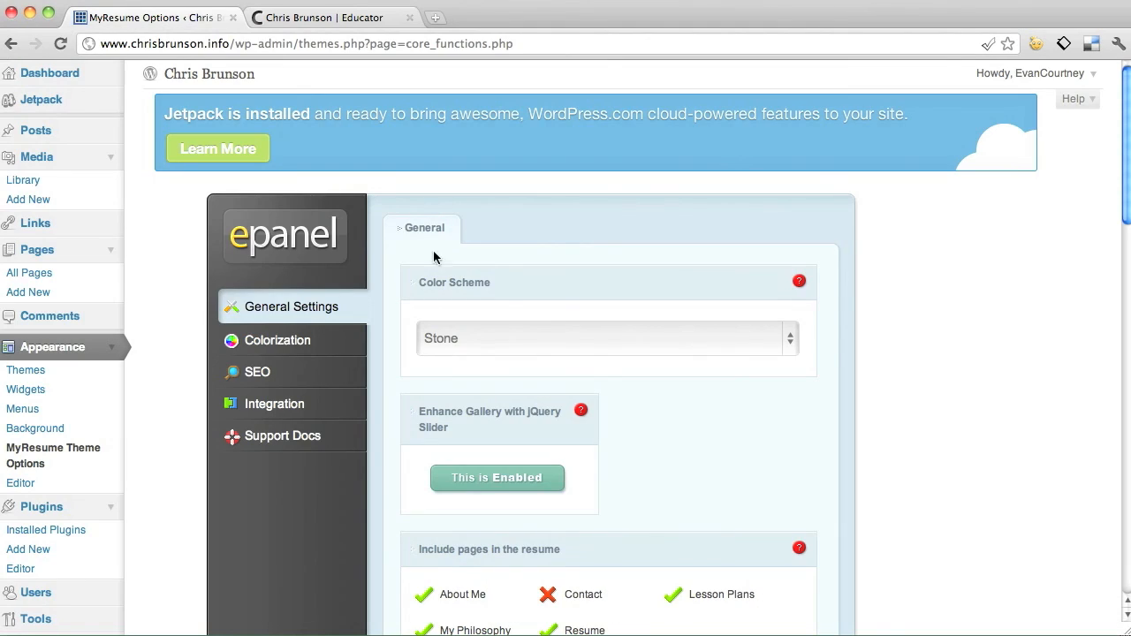
click(765, 2)
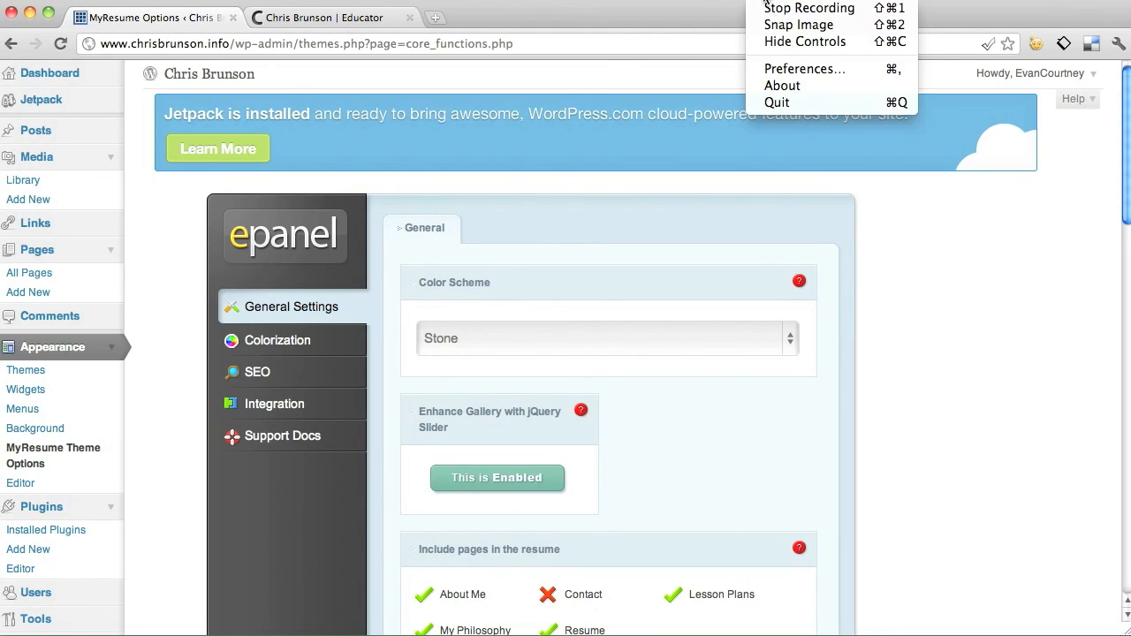